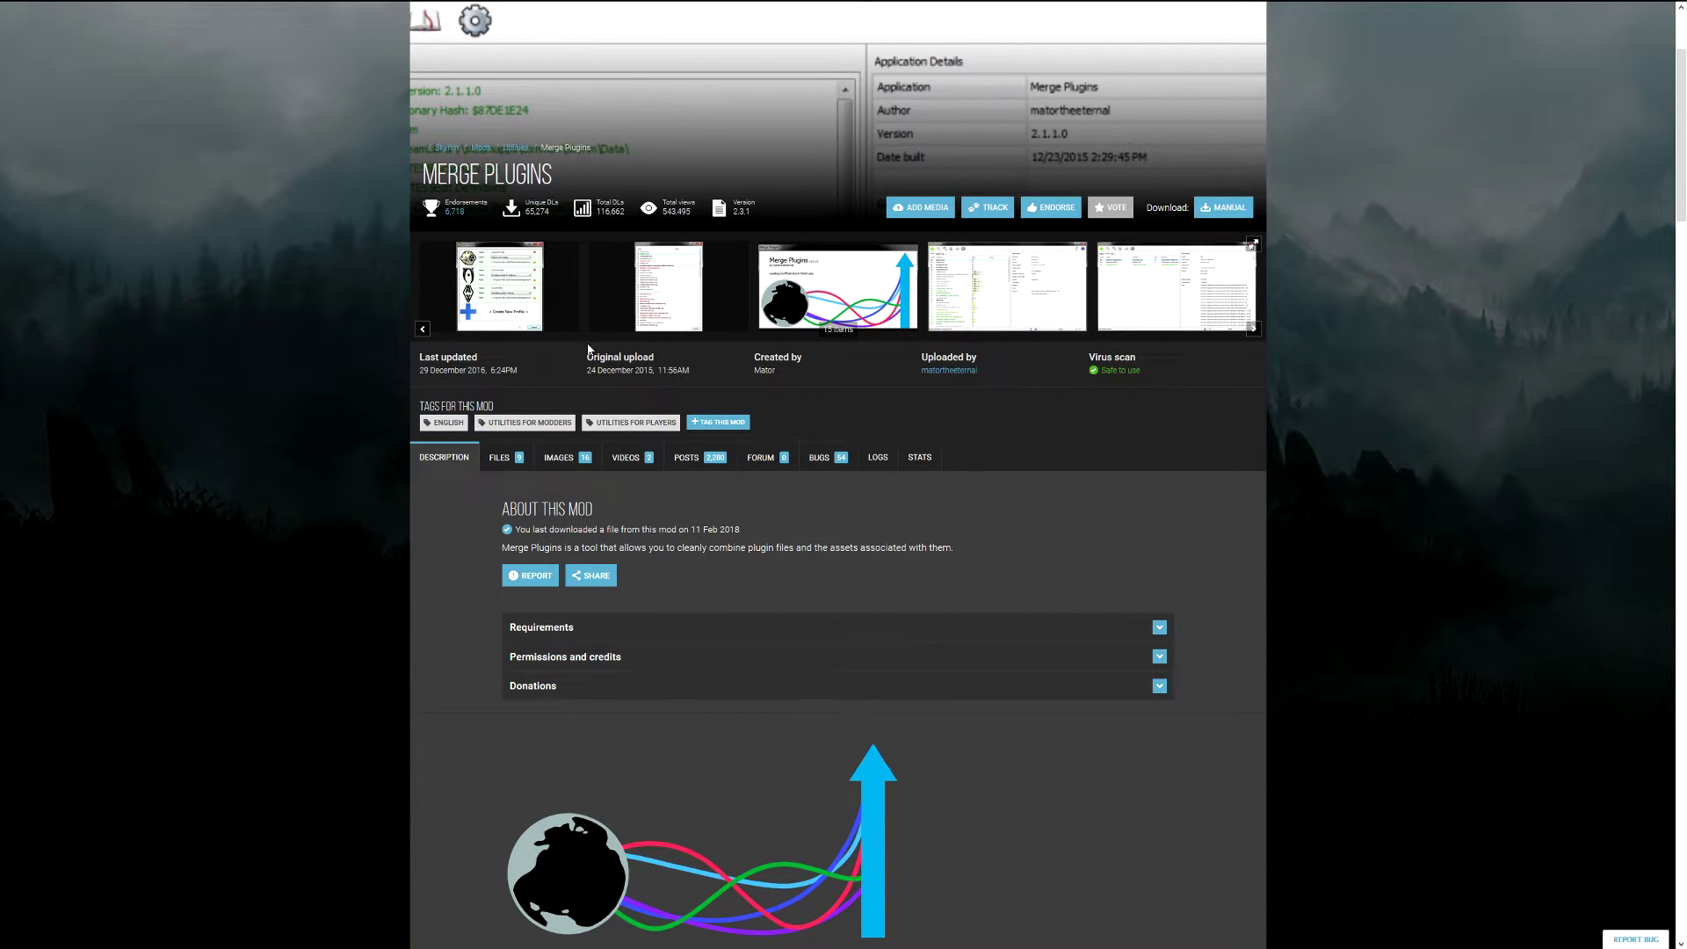
Find the main files of the Merge Plugins mod and download Merge Plugins version 2.3.1 manually
scroll(1455, 364, "up", 2)
mouse_move(422, 28)
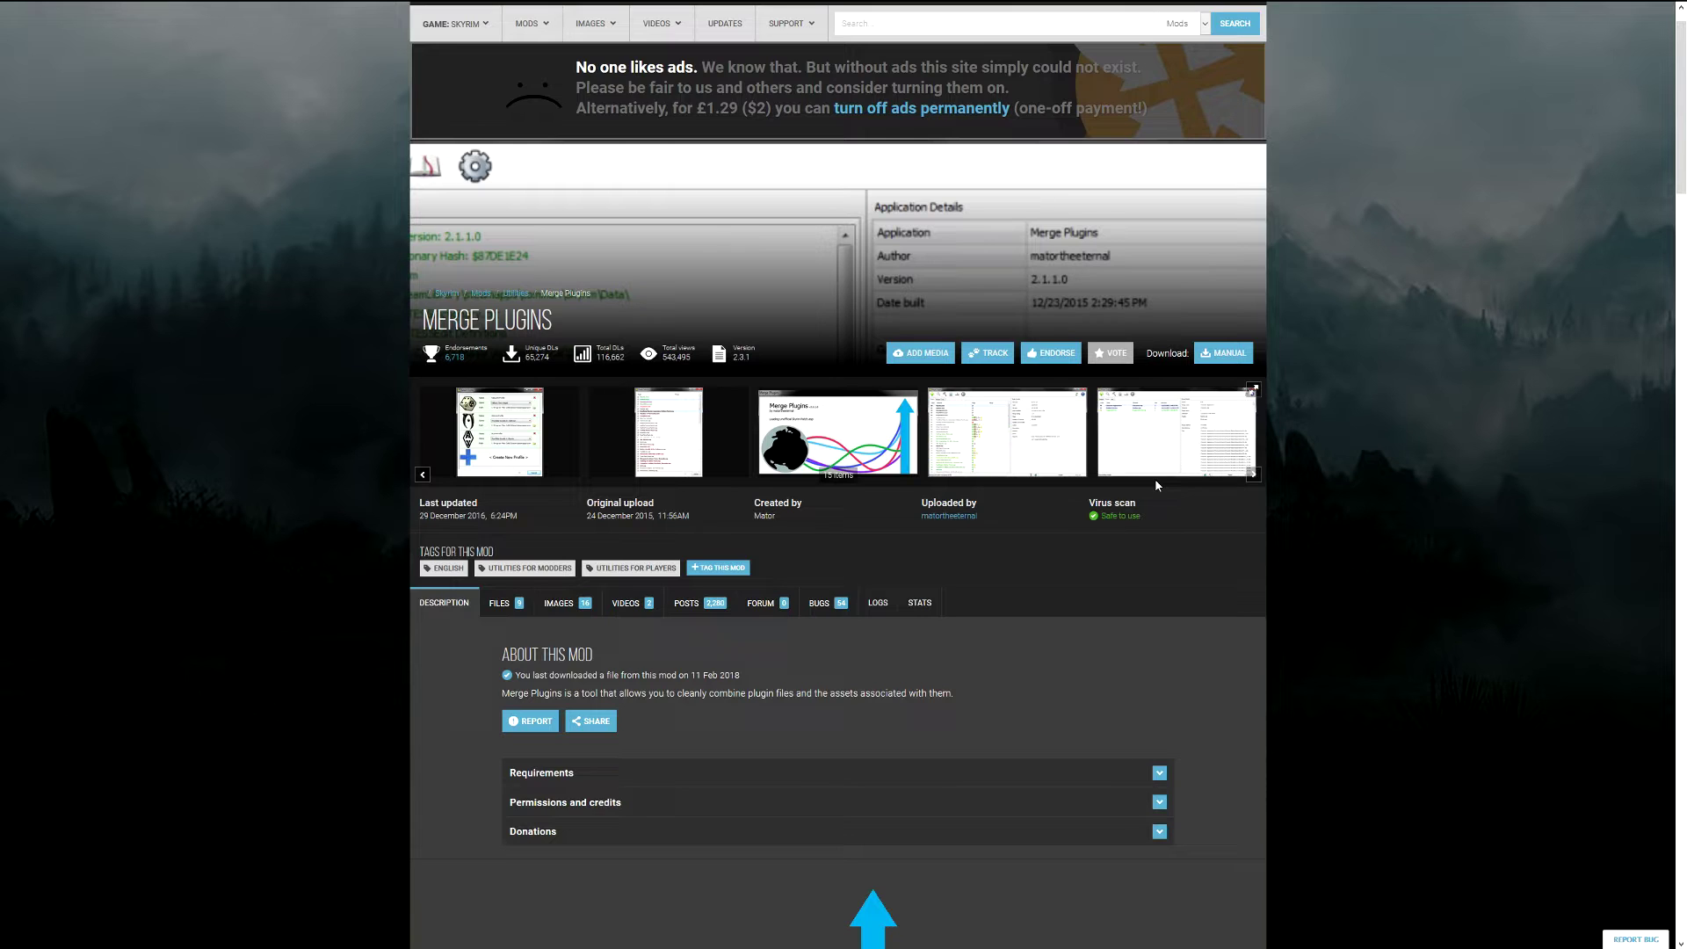
left_click(501, 603)
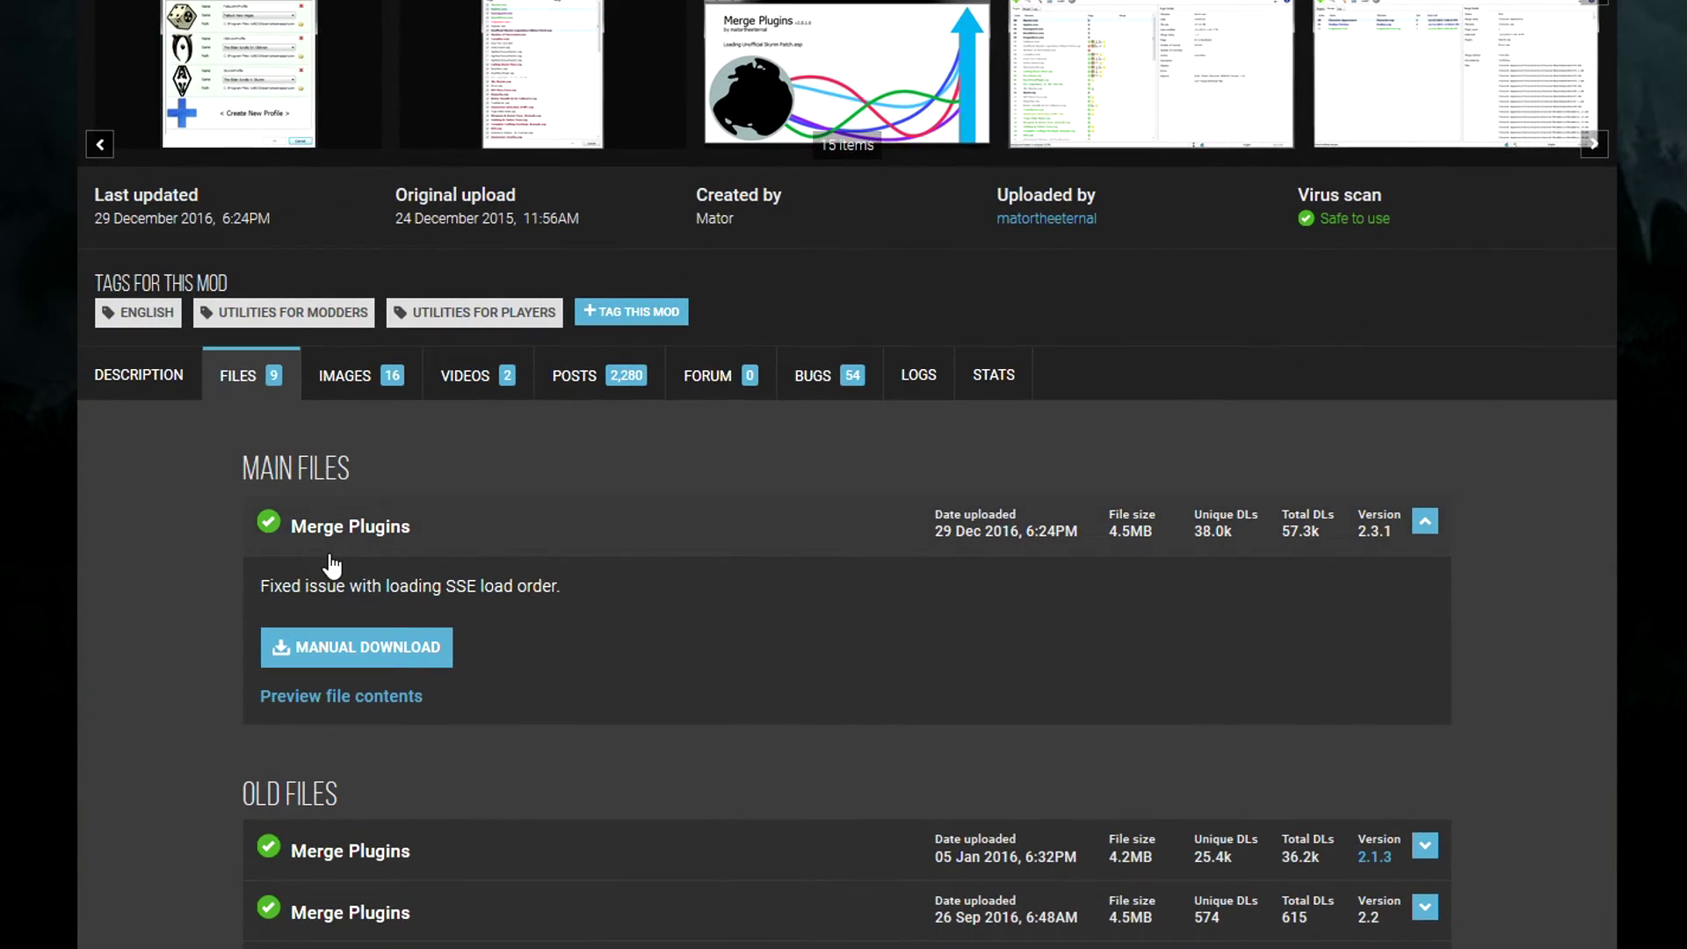
left_click(410, 654)
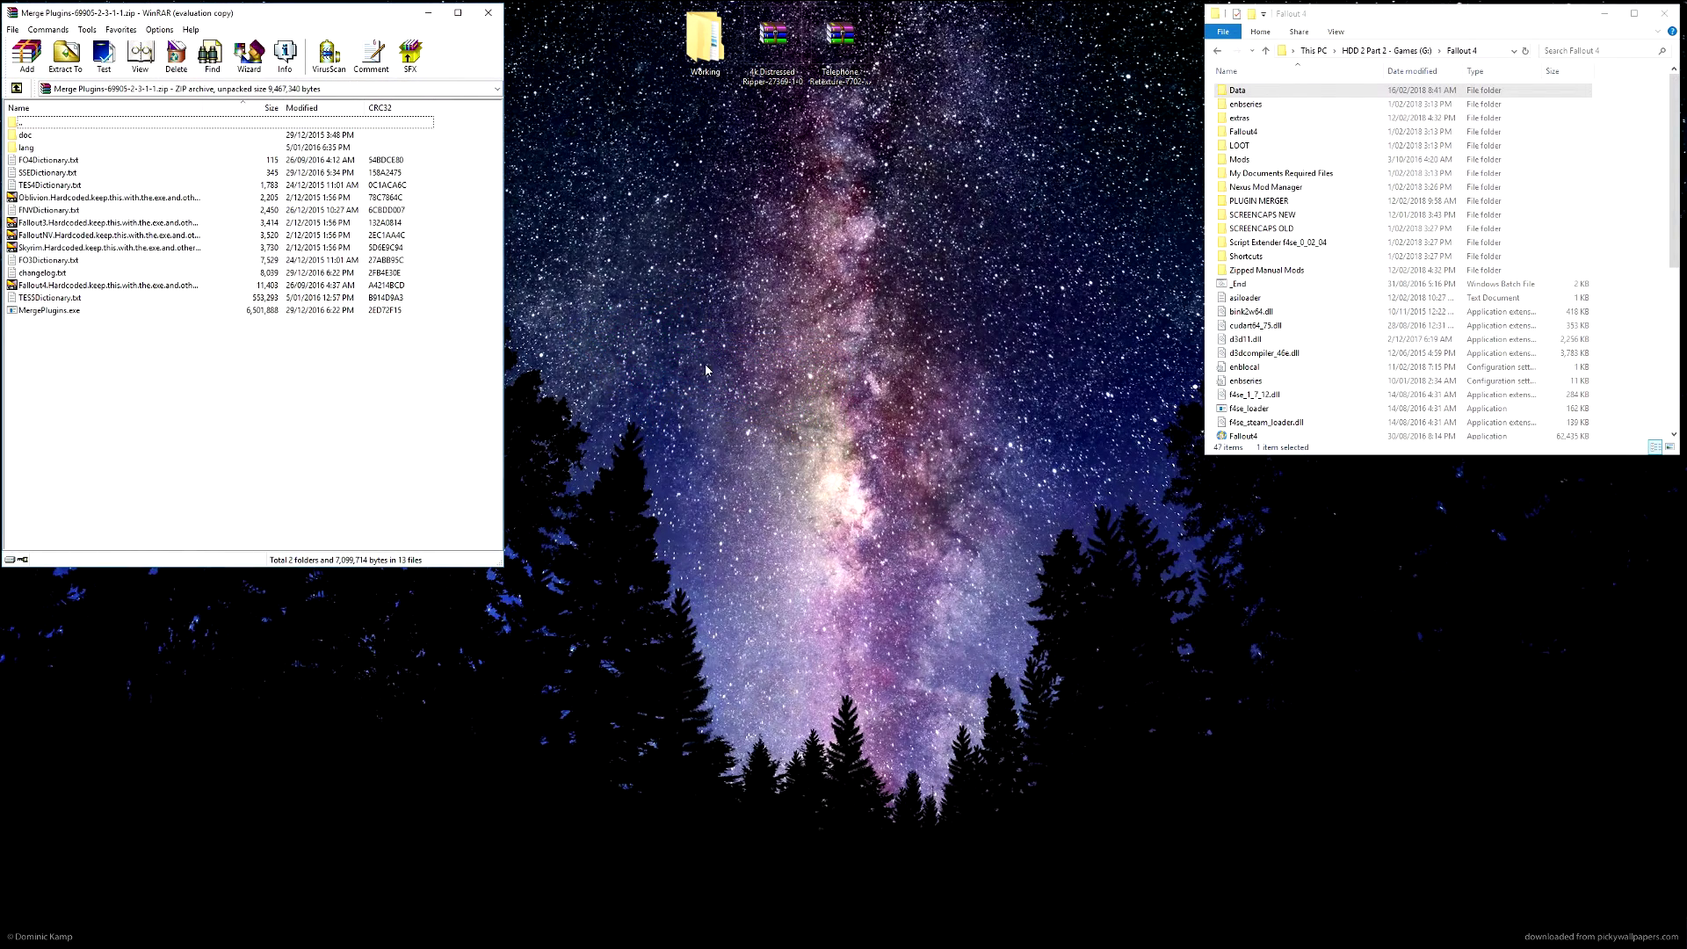
Create a new folder named Merge Plugins on the desktop and open it
right_click(743, 350)
right_click(704, 369)
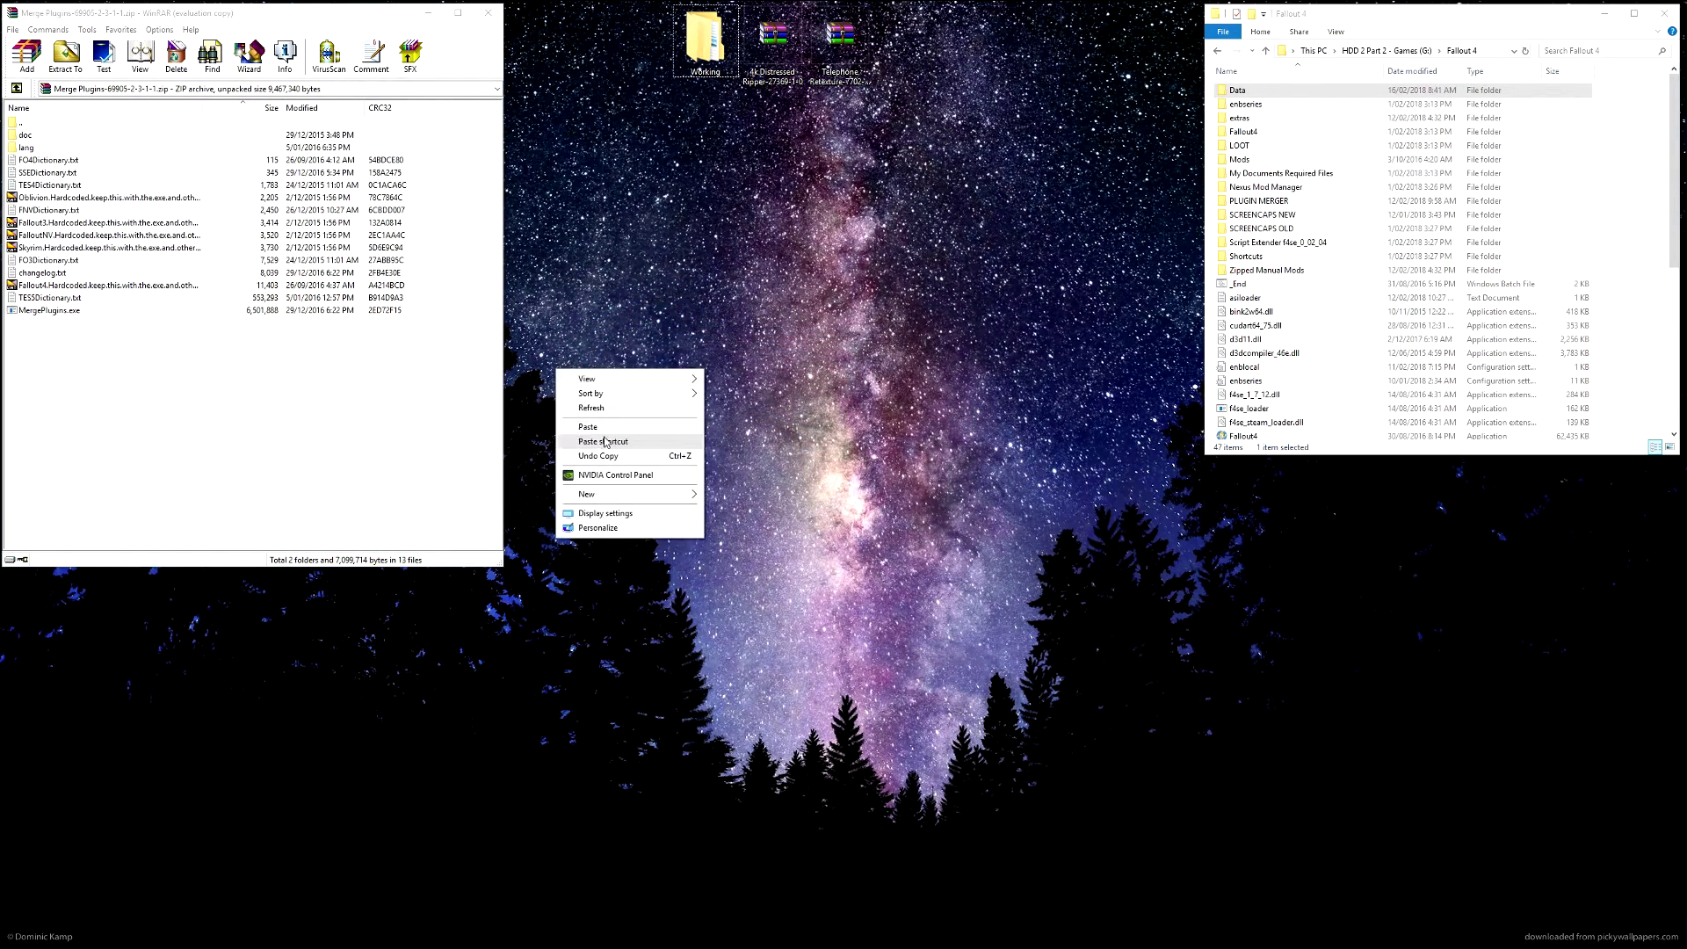
mouse_move(615, 508)
left_click(527, 496)
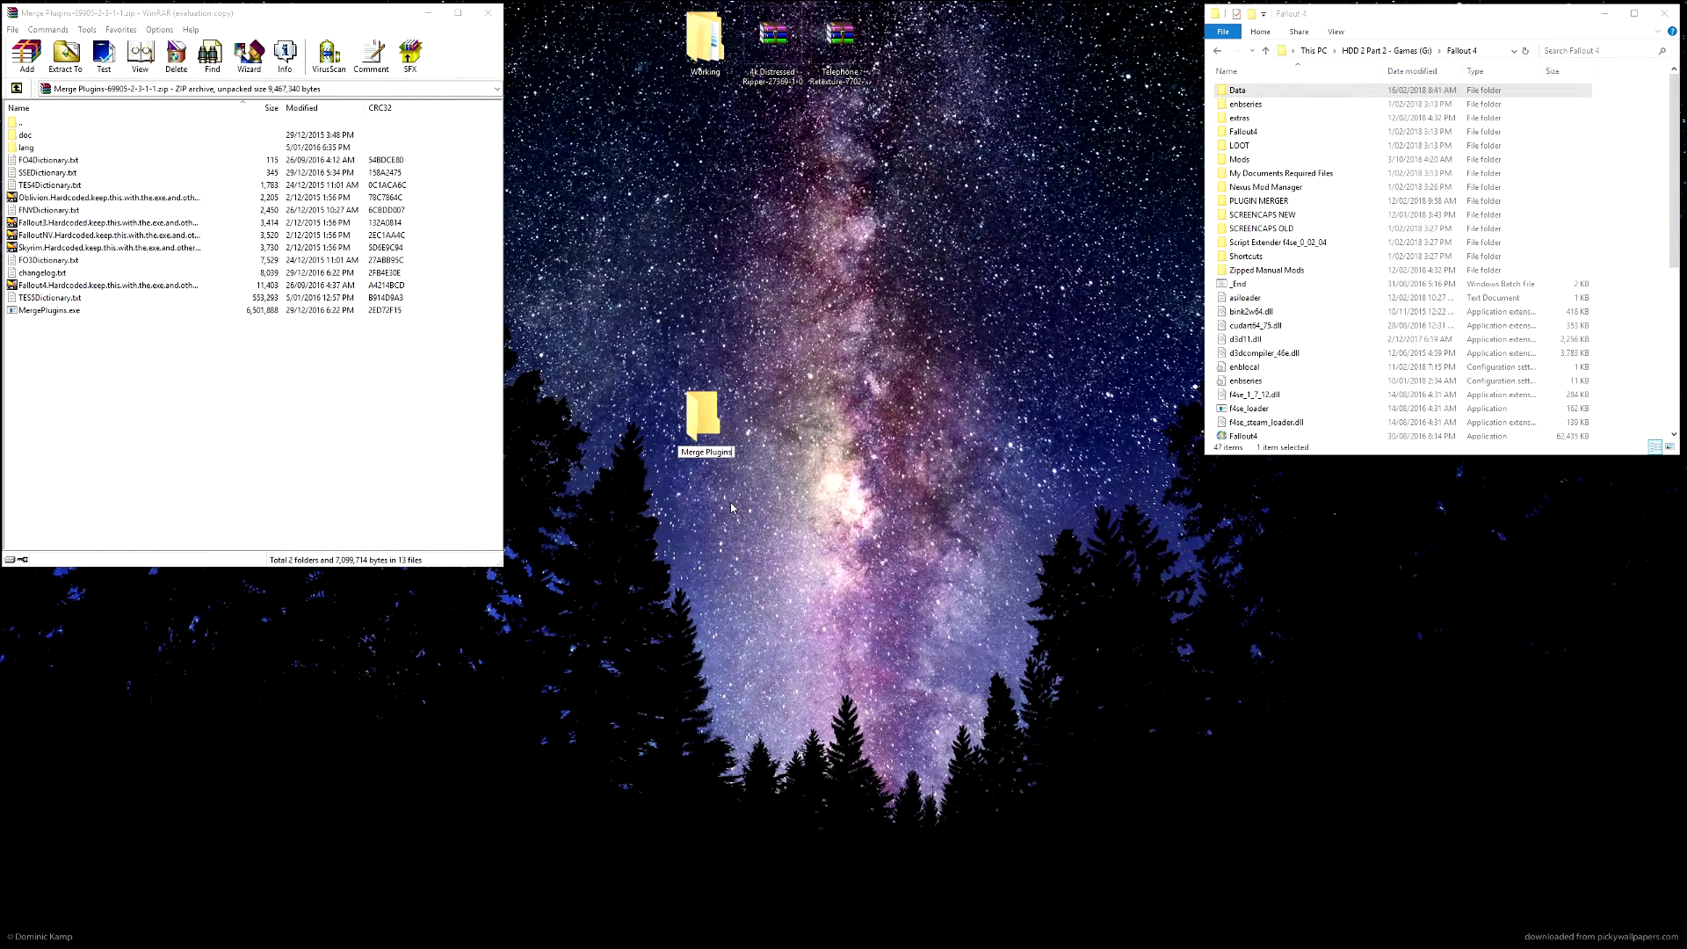
key("Return")
key("Return")
Extract all files of the downloaded archive into the Merge Plugins folder and launch the MergePlugins application
left_click_drag(136, 376, 875, 469)
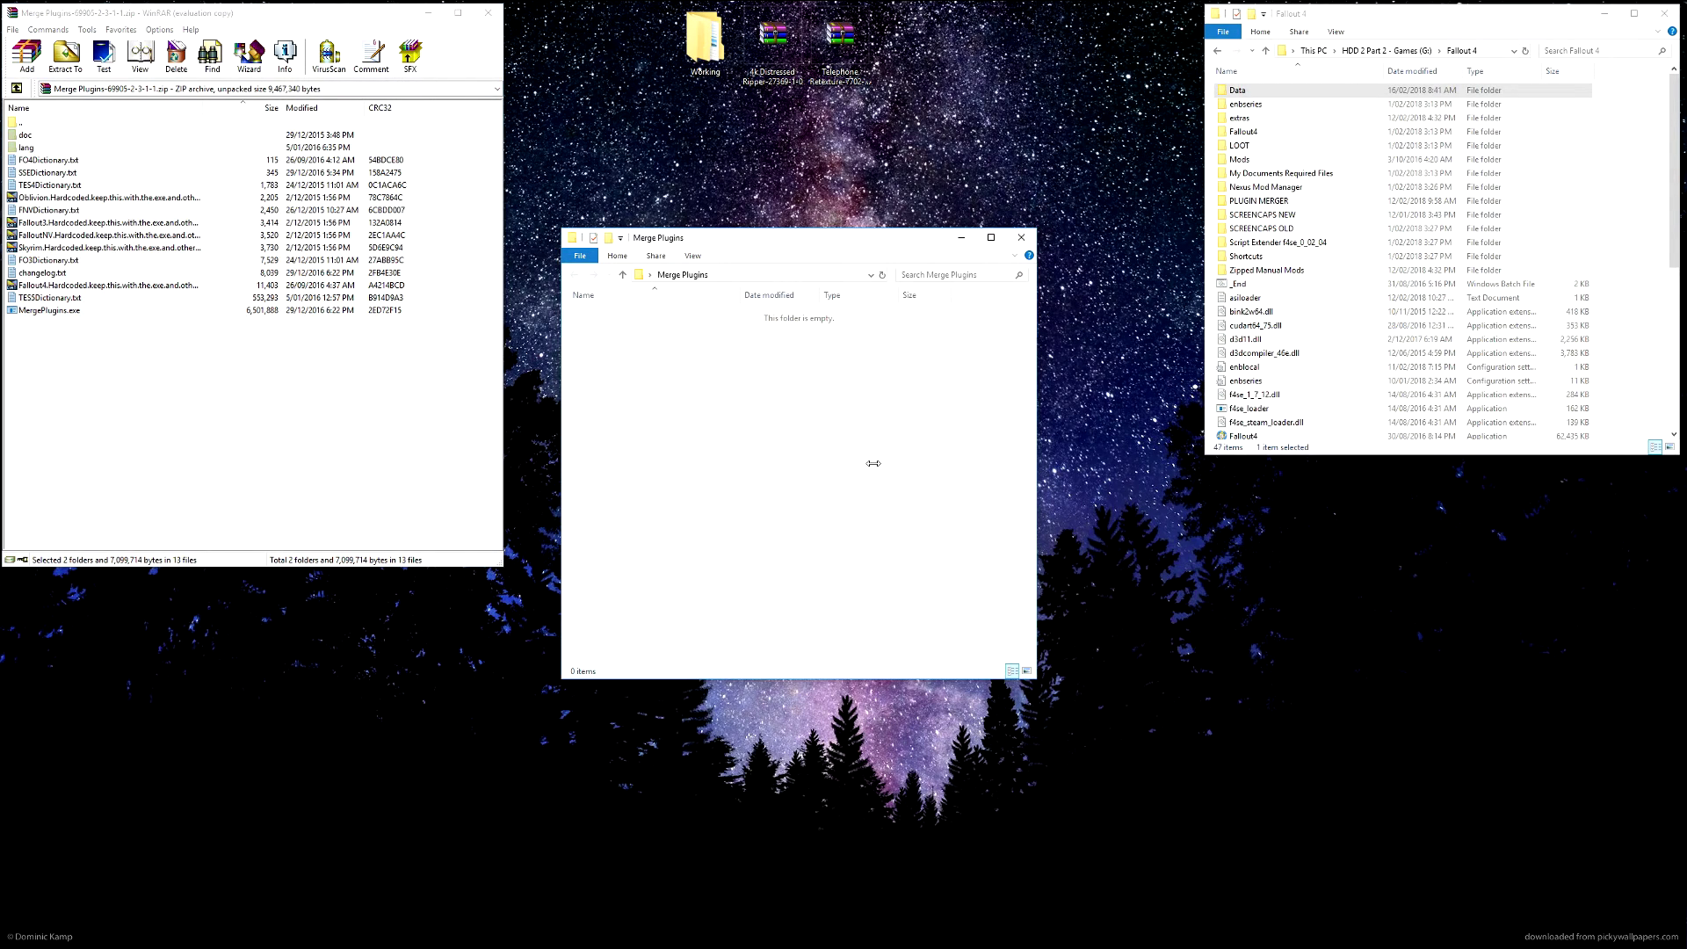
left_click(762, 553)
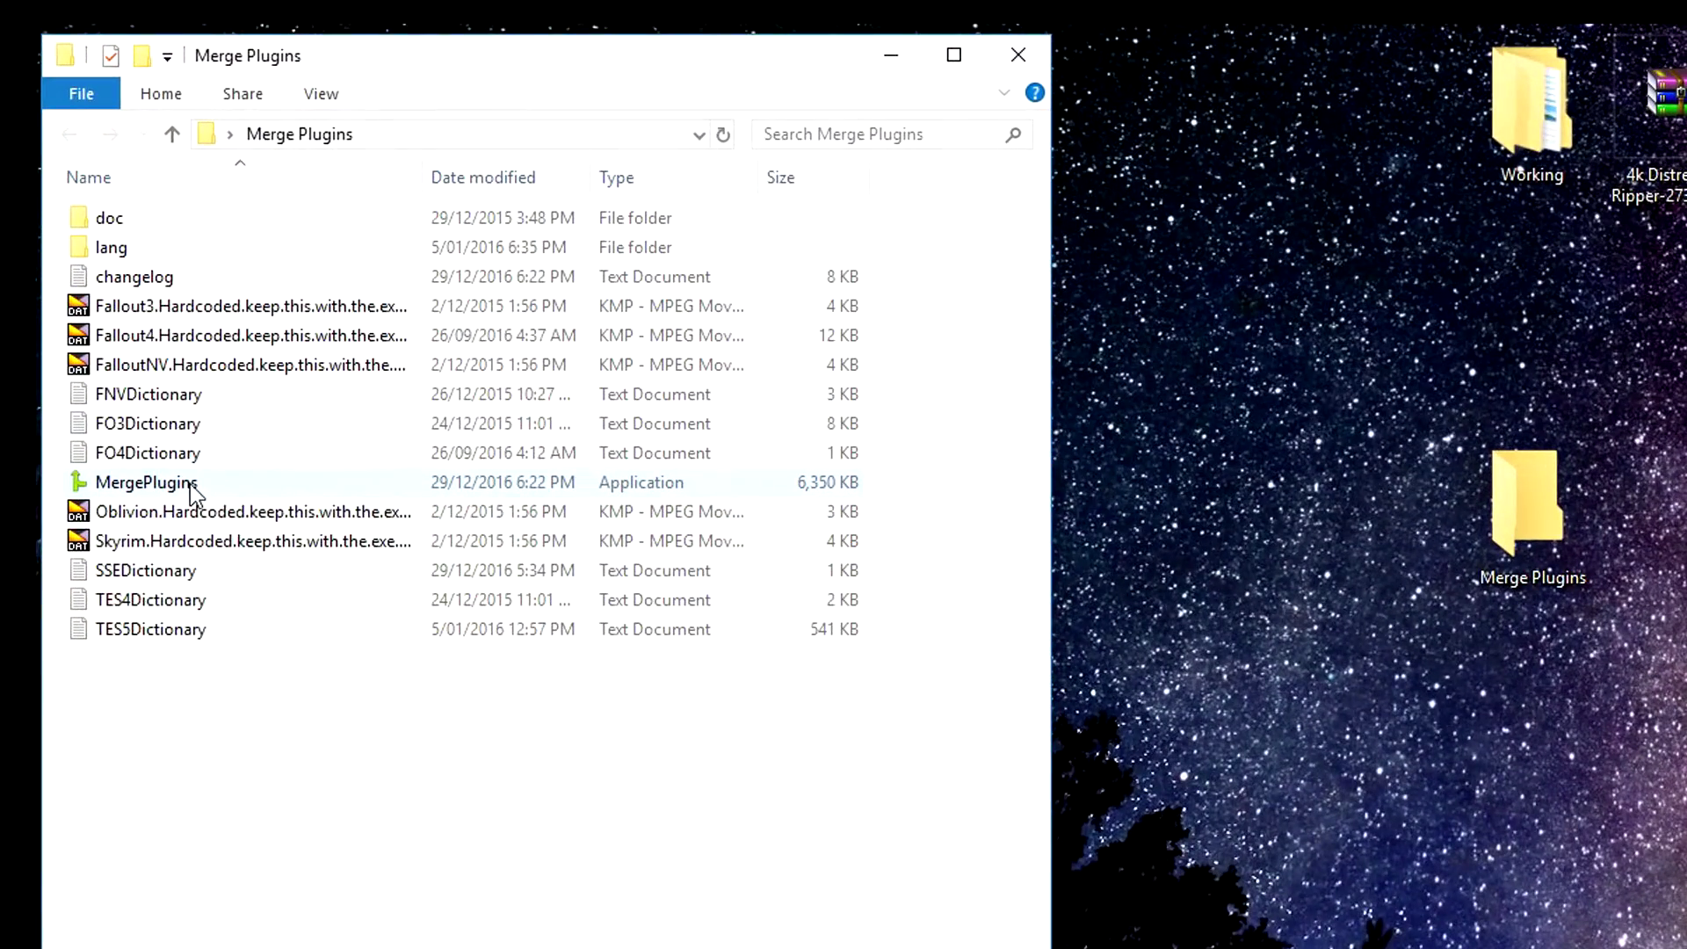
left_click(191, 486)
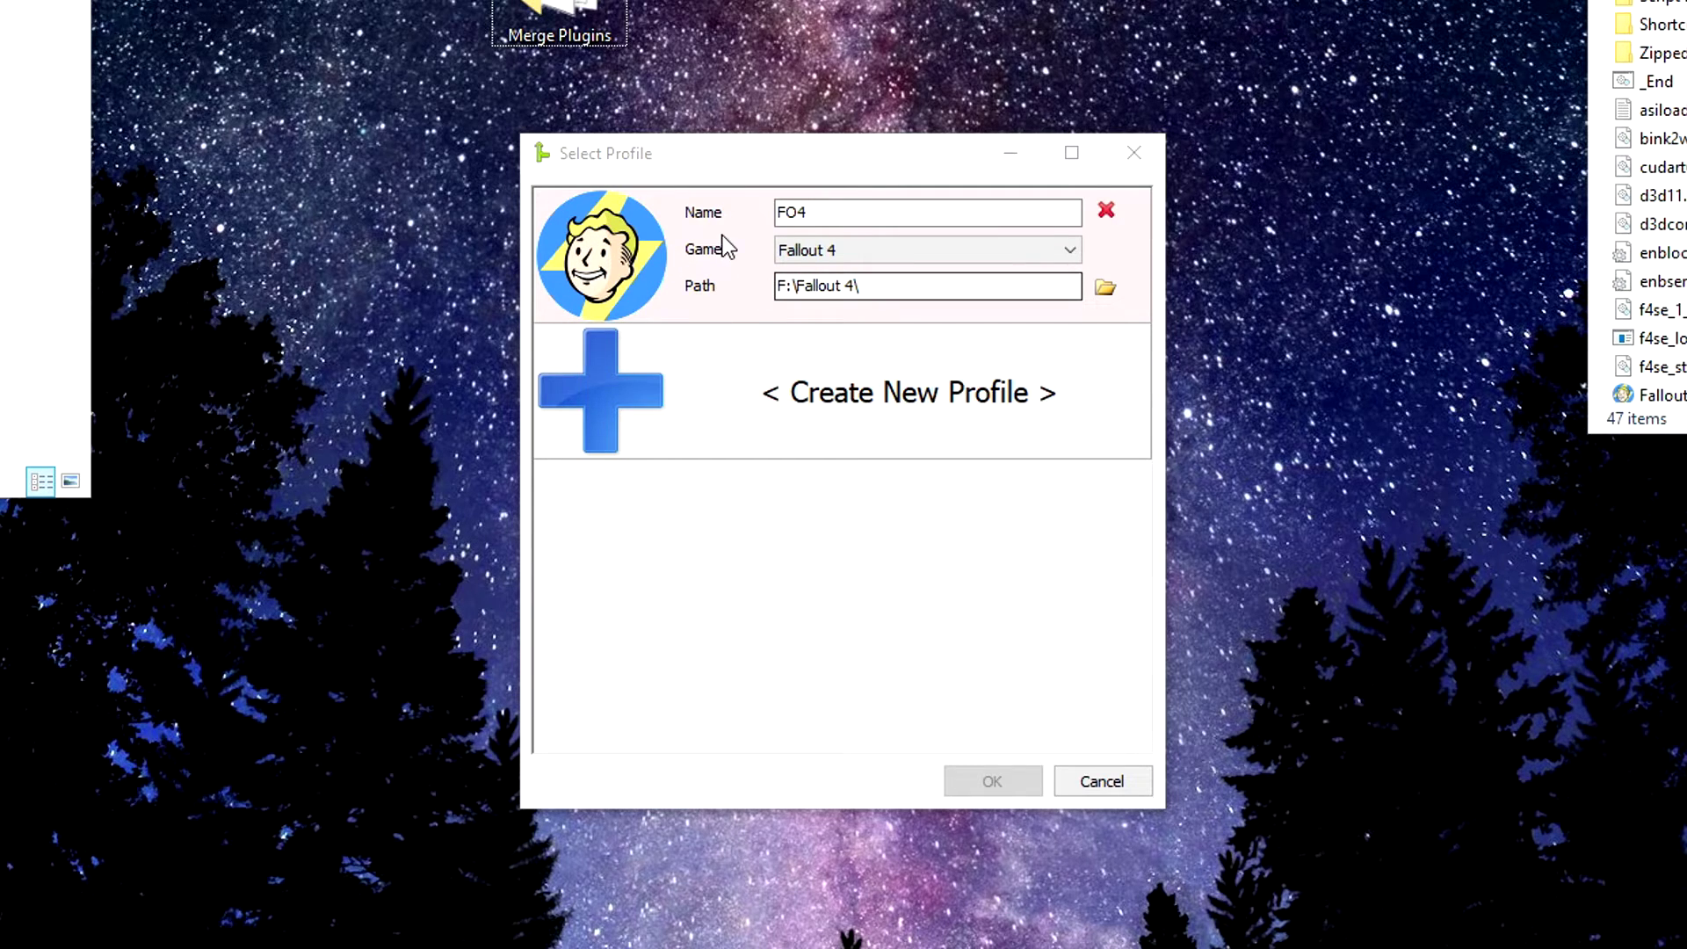
left_click(587, 397)
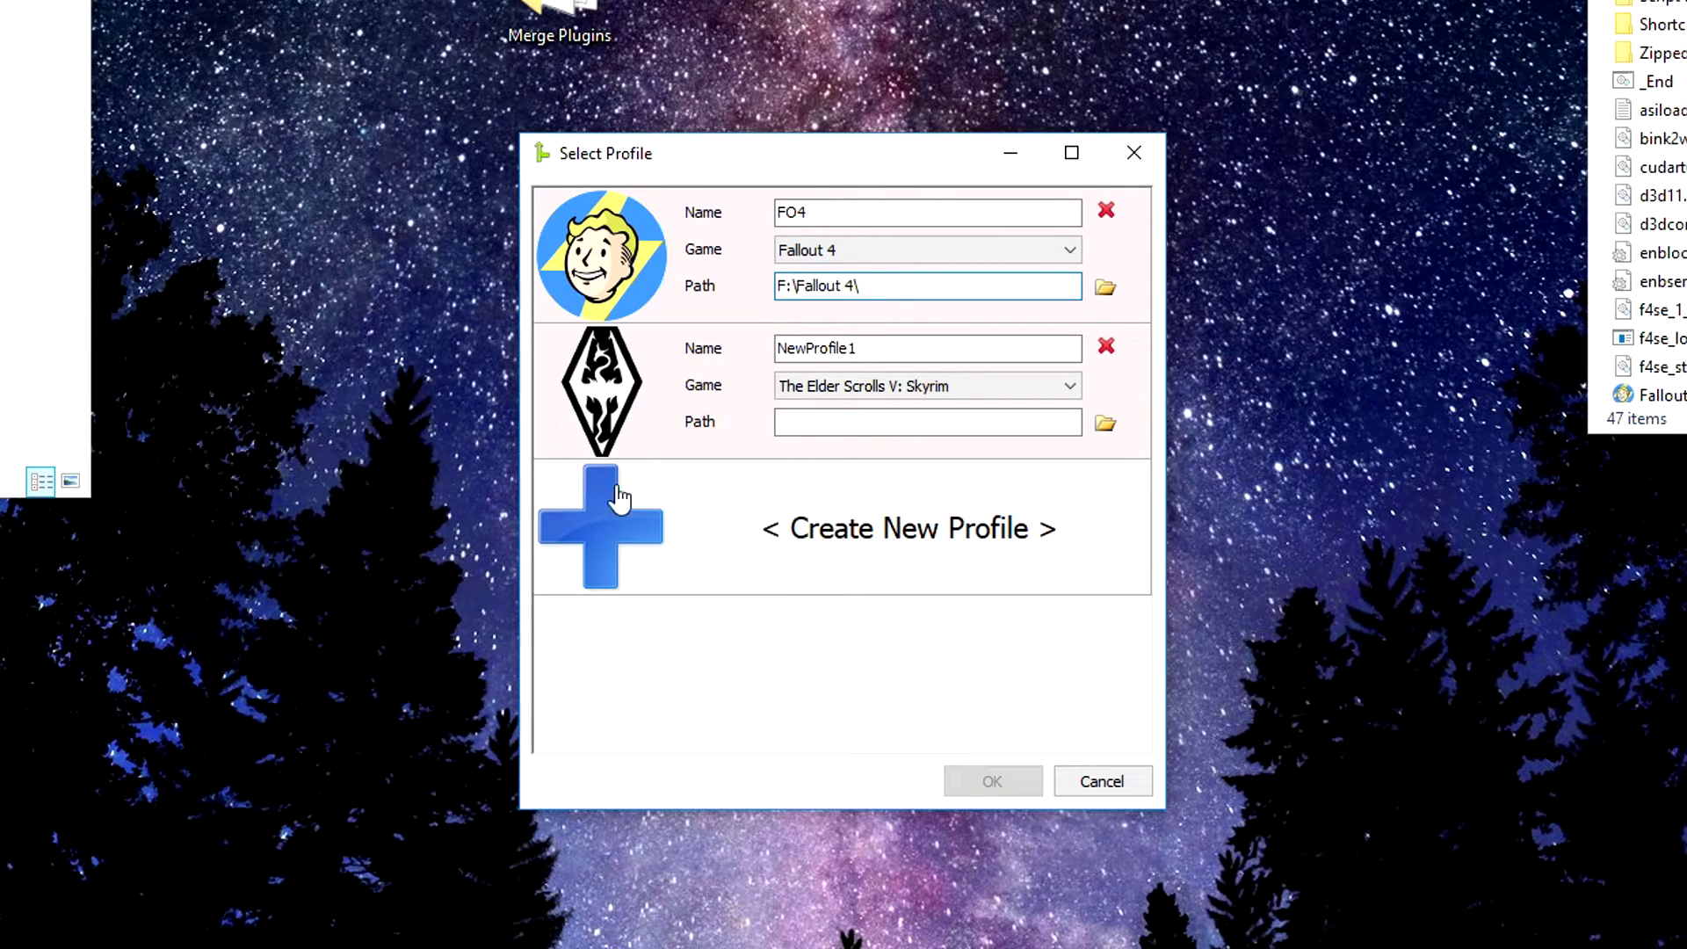
left_click(1066, 388)
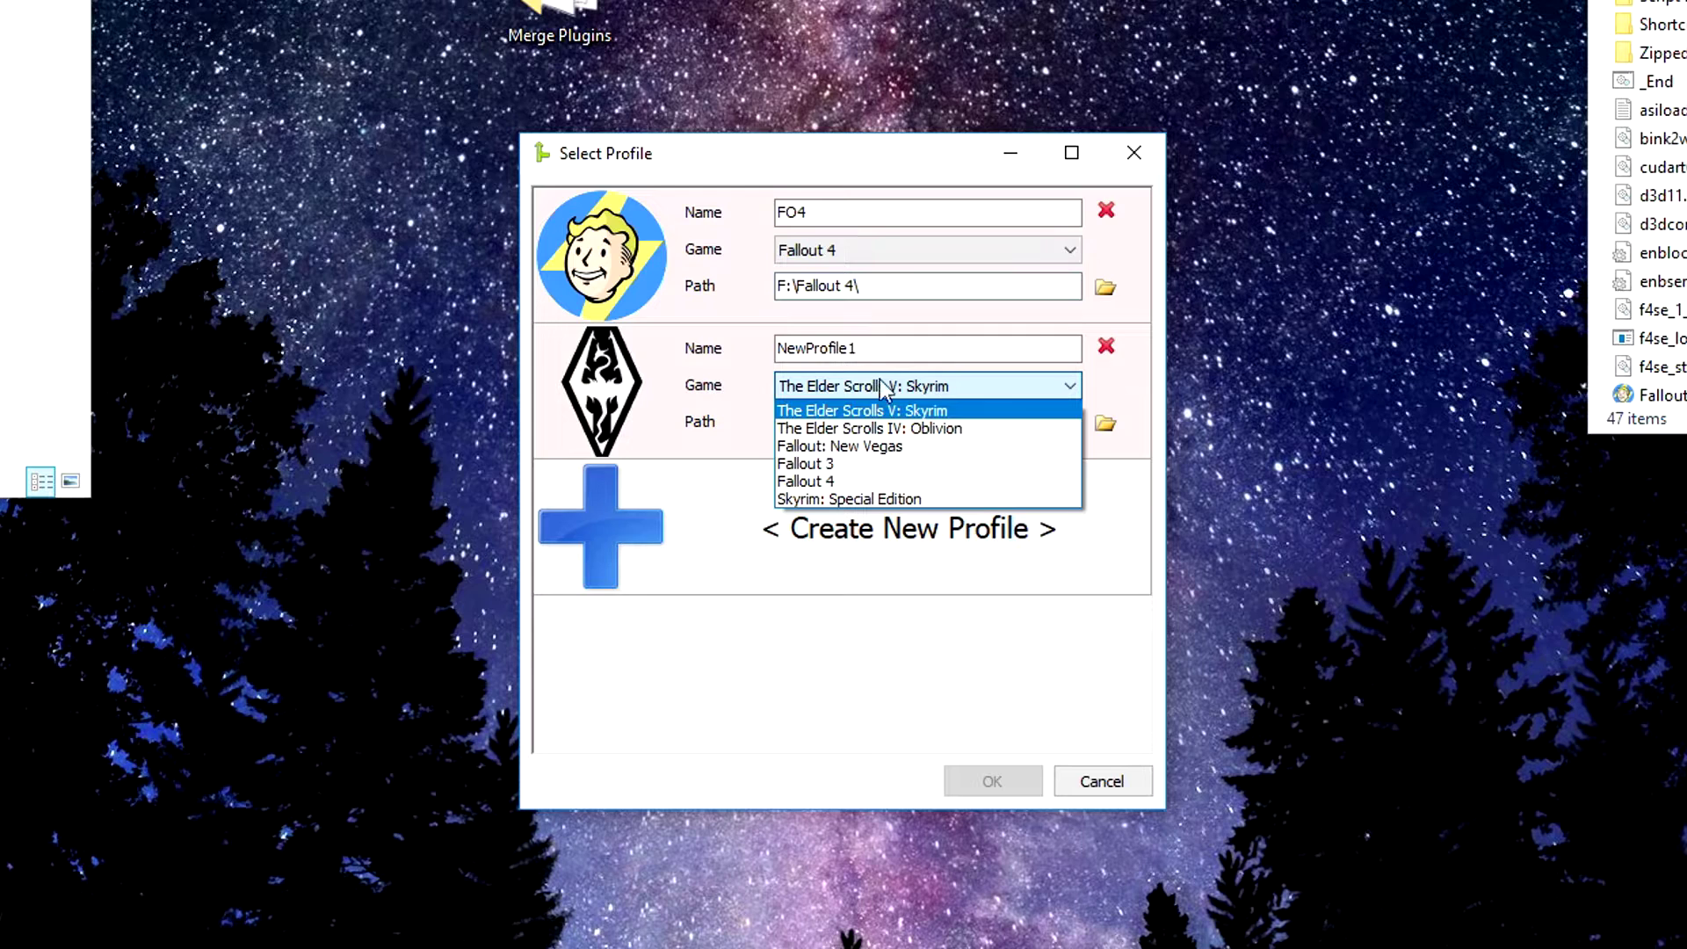
left_click(842, 481)
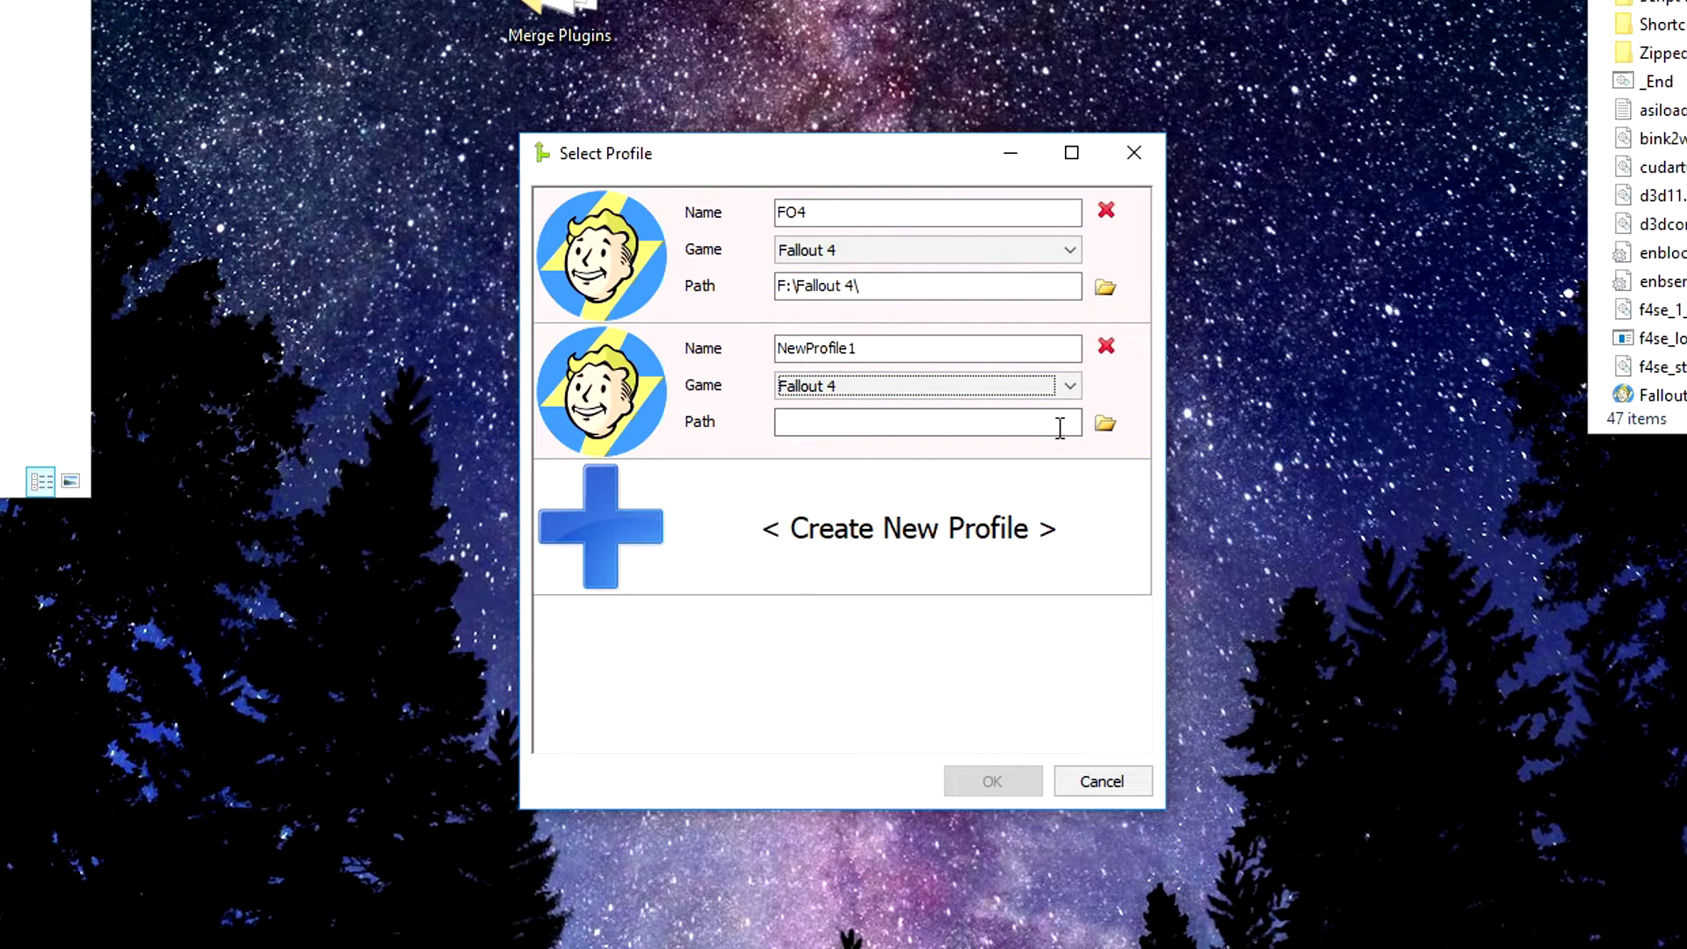
left_click(841, 421)
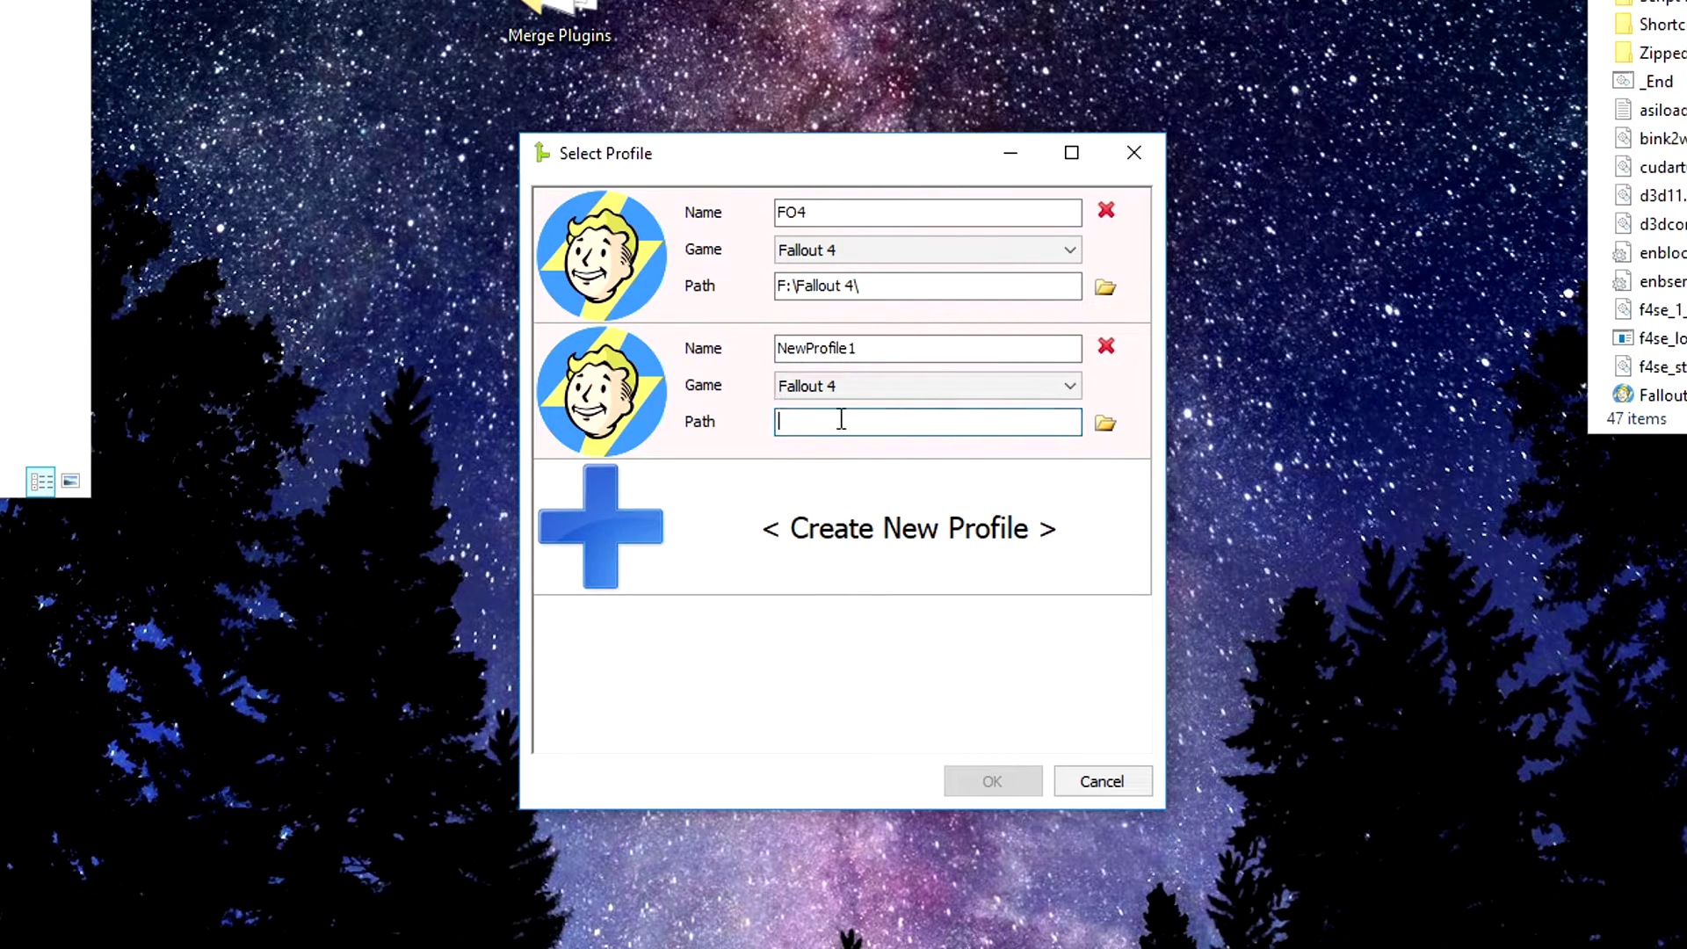
left_click(1106, 347)
Set the FO4 profile's path to G:\Fallout 4\ and start with that profile
key("Return")
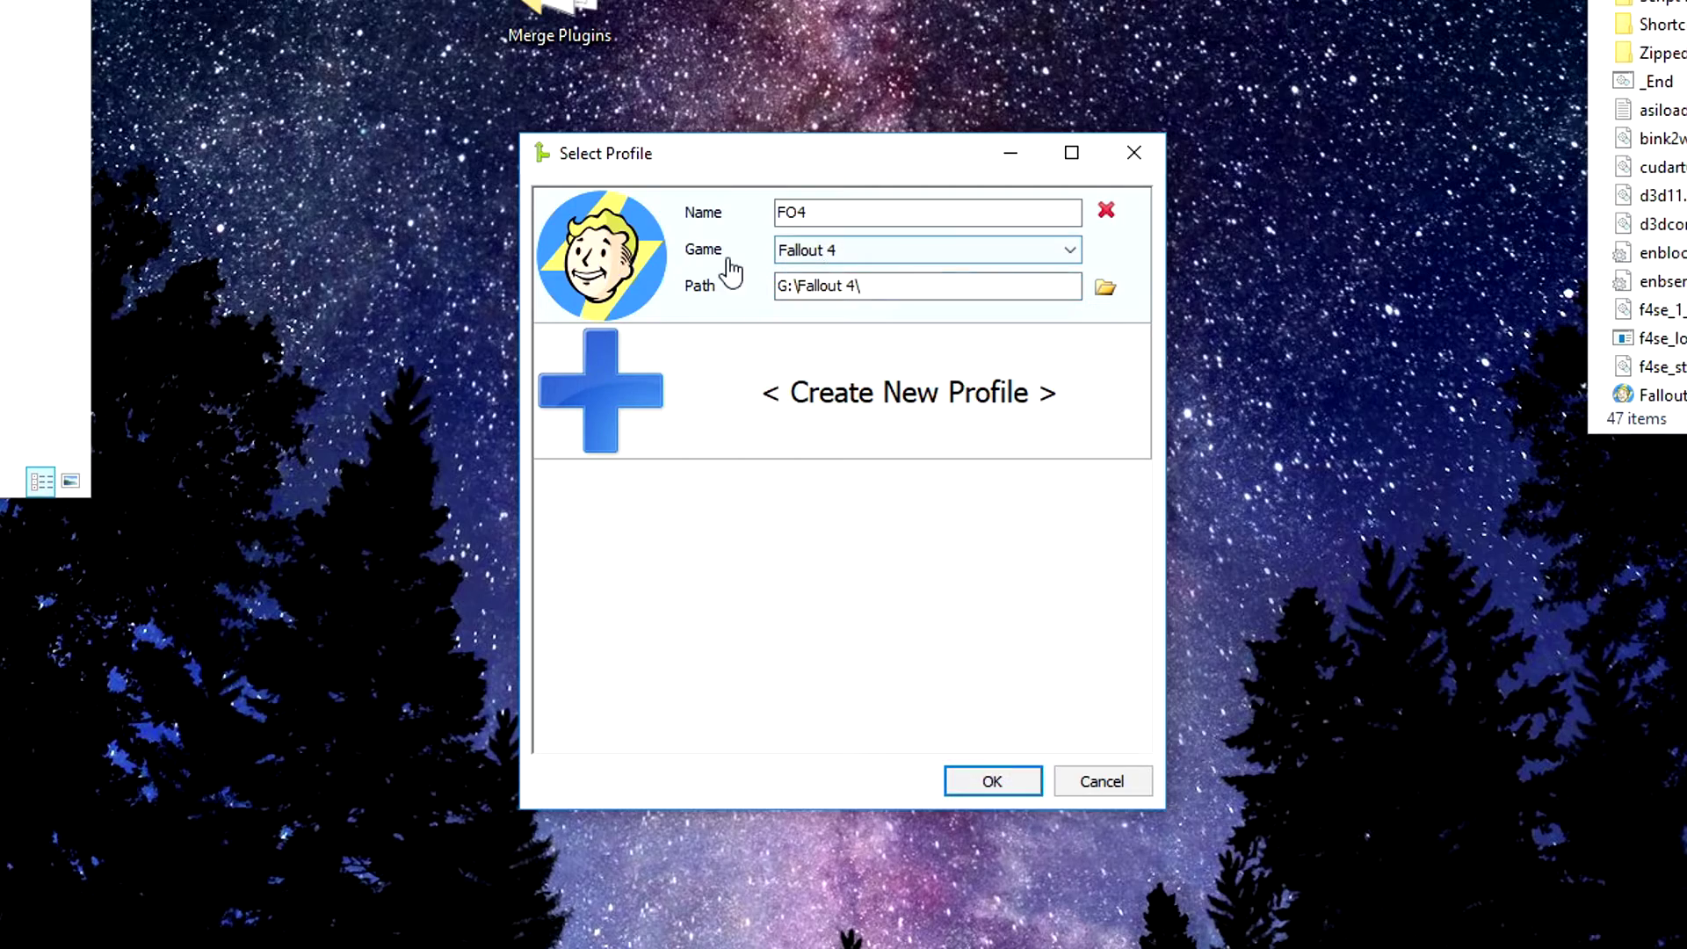
left_click(972, 779)
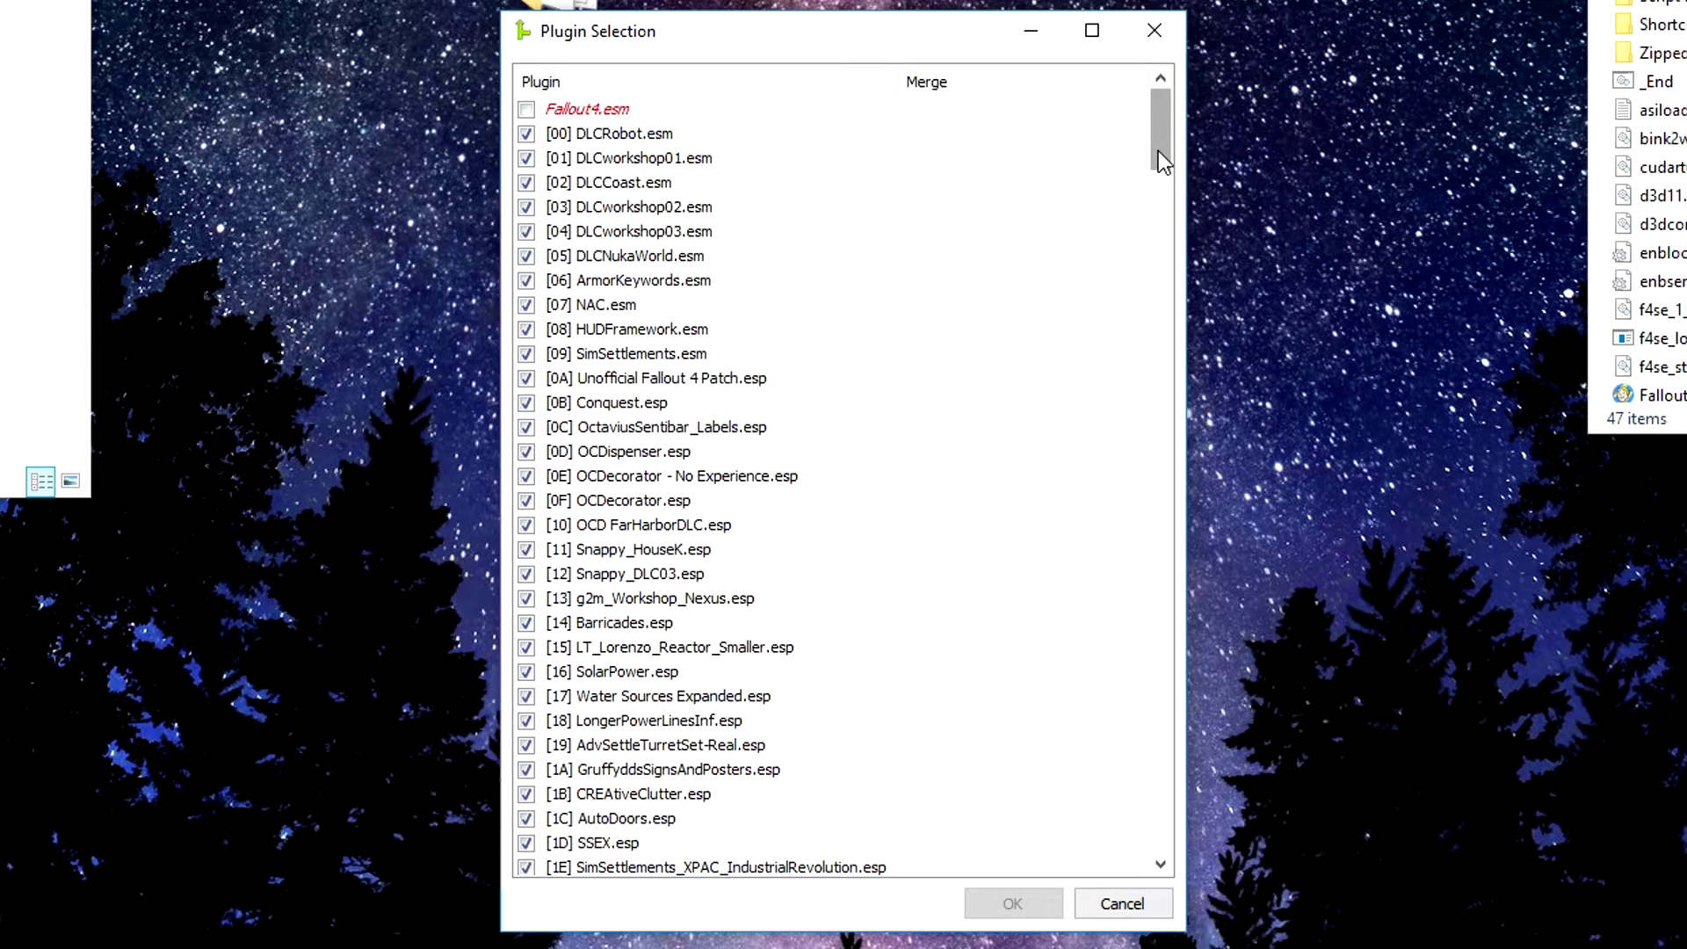
Deselect all plugins in the plugin selection list at once
left_click_drag(1158, 151, 1204, 871)
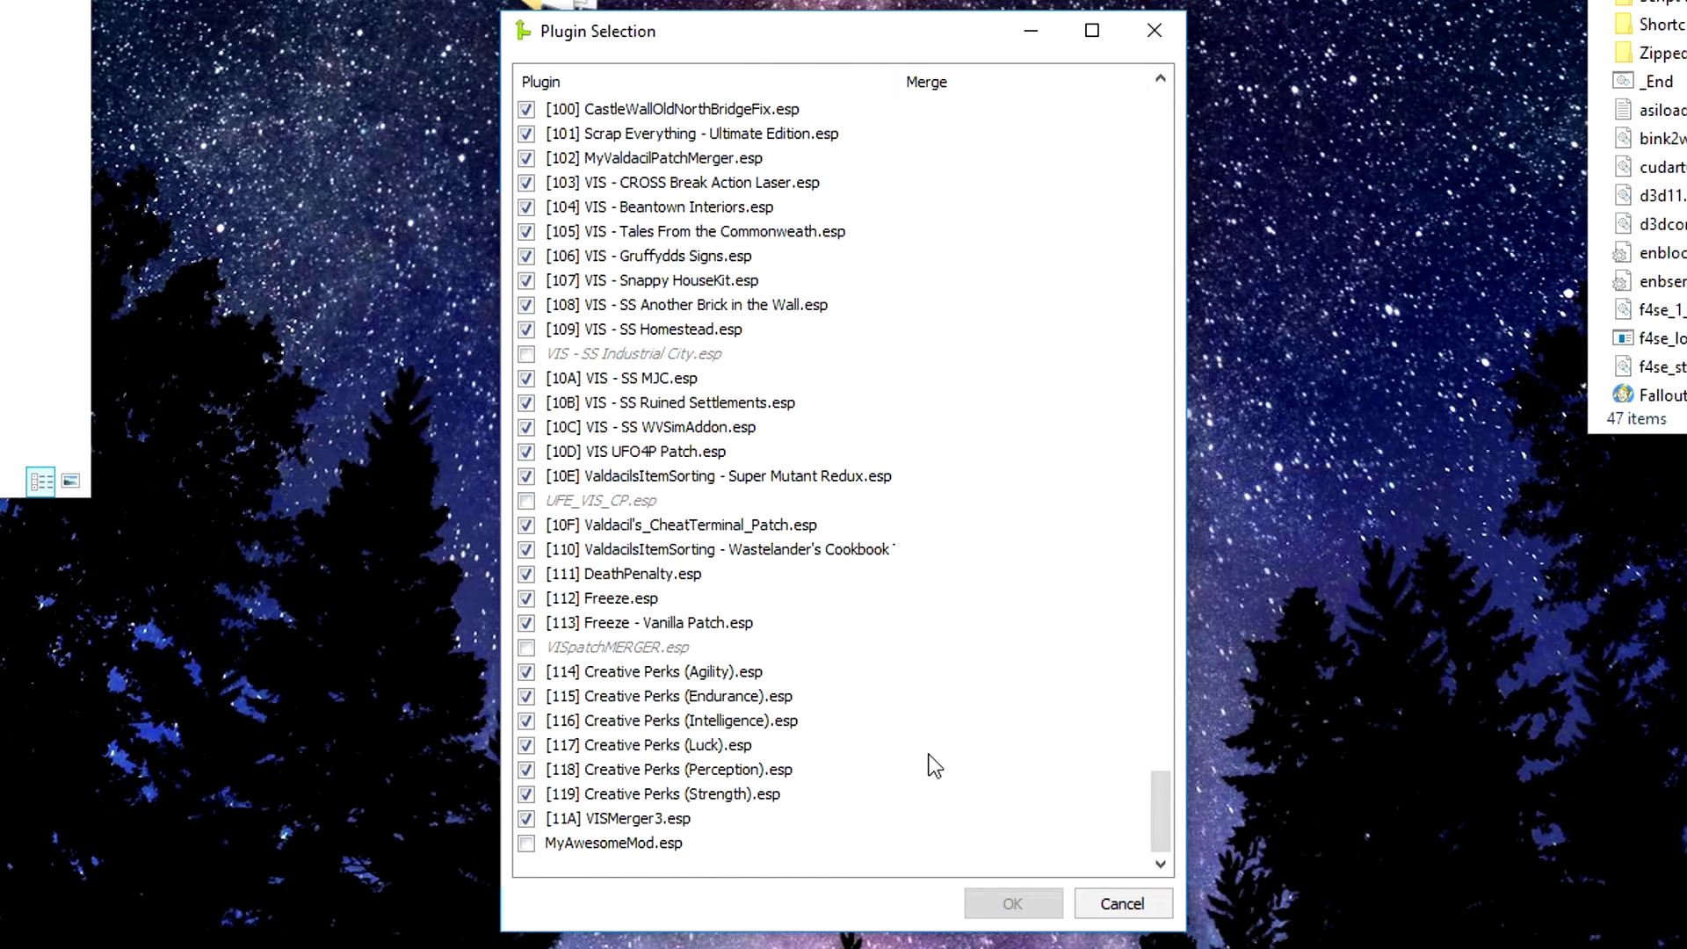
scroll(933, 765, "up", 8)
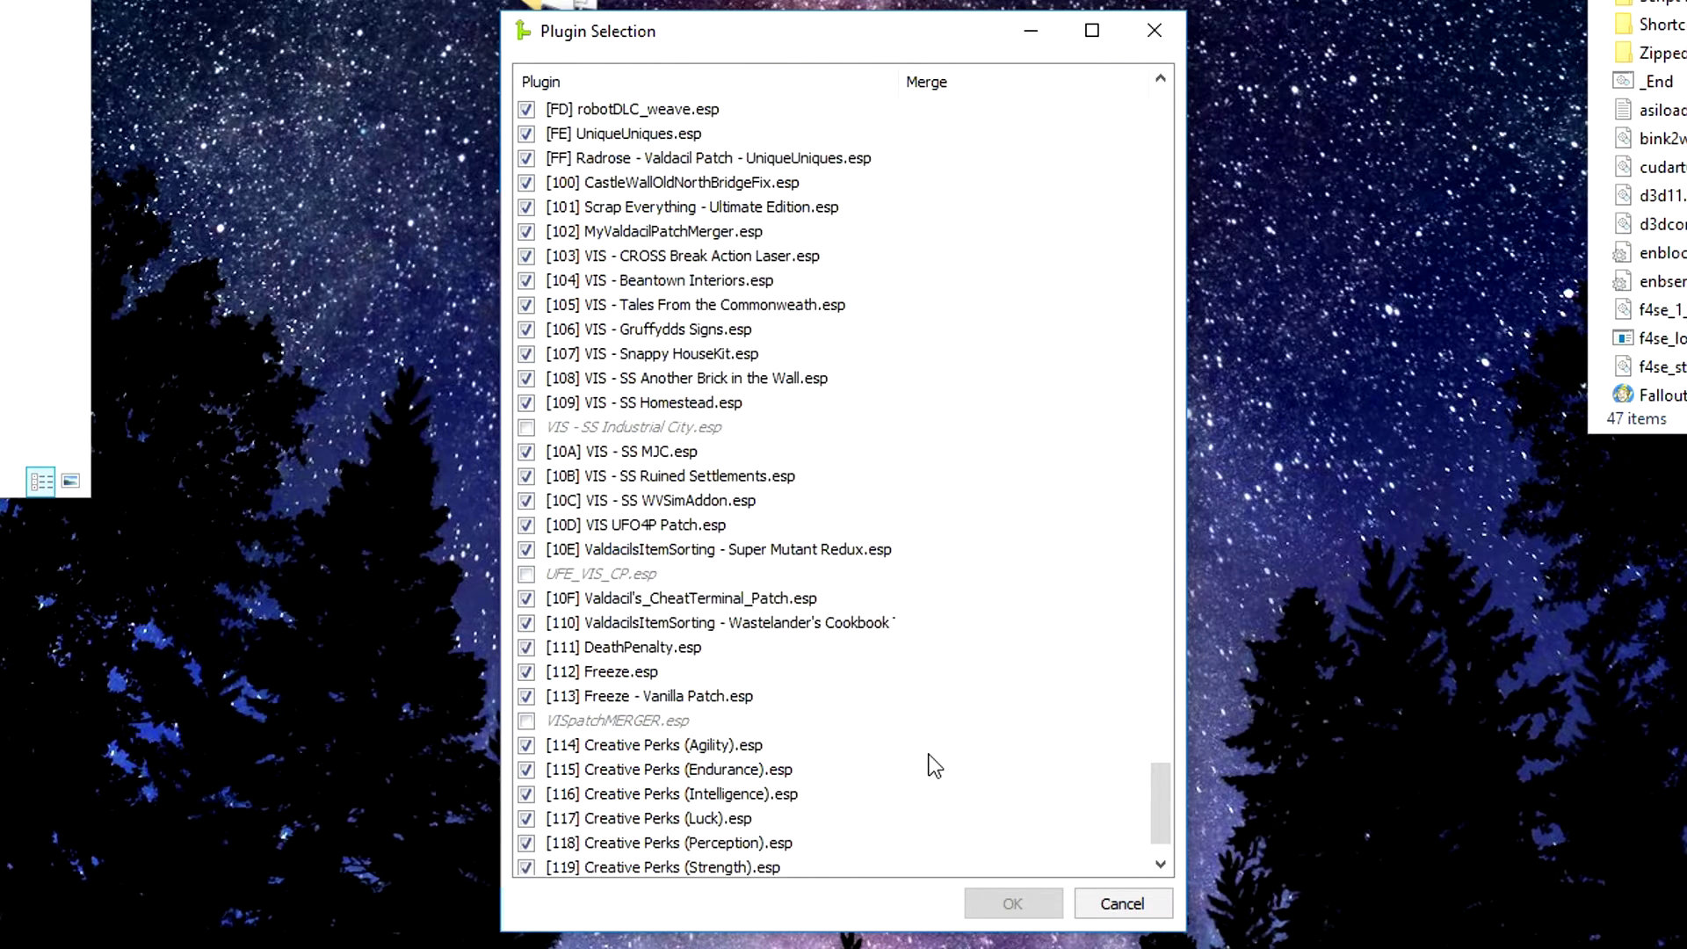
scroll(906, 766, "up", 2)
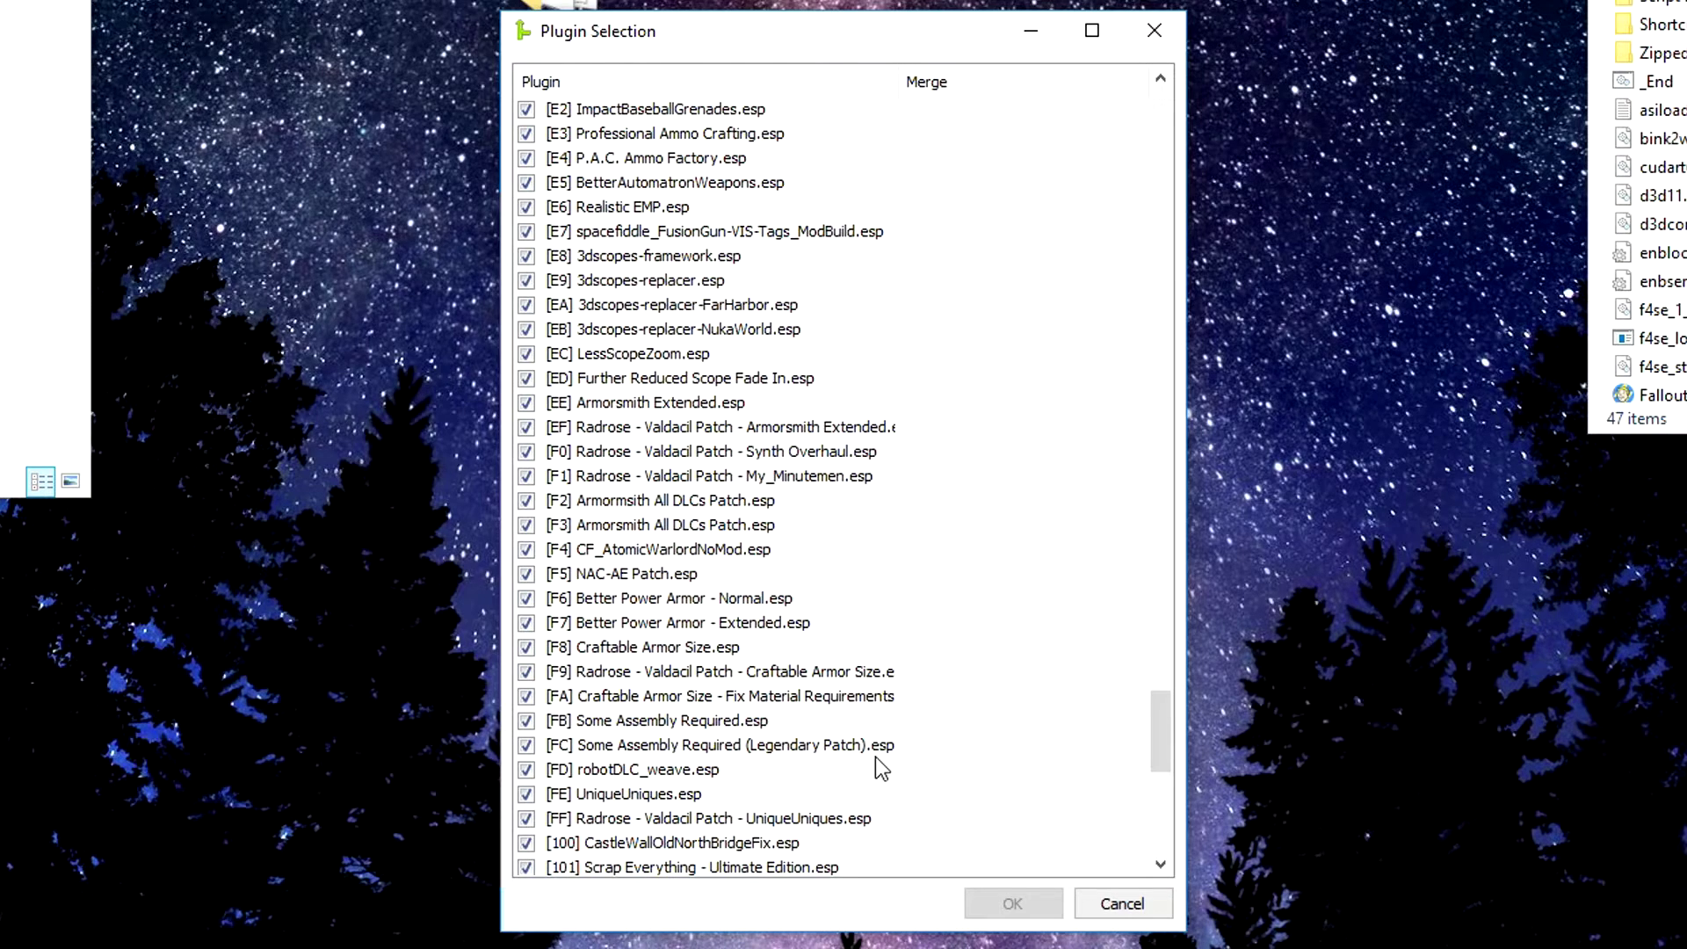
left_click_drag(1162, 734, 1143, 870)
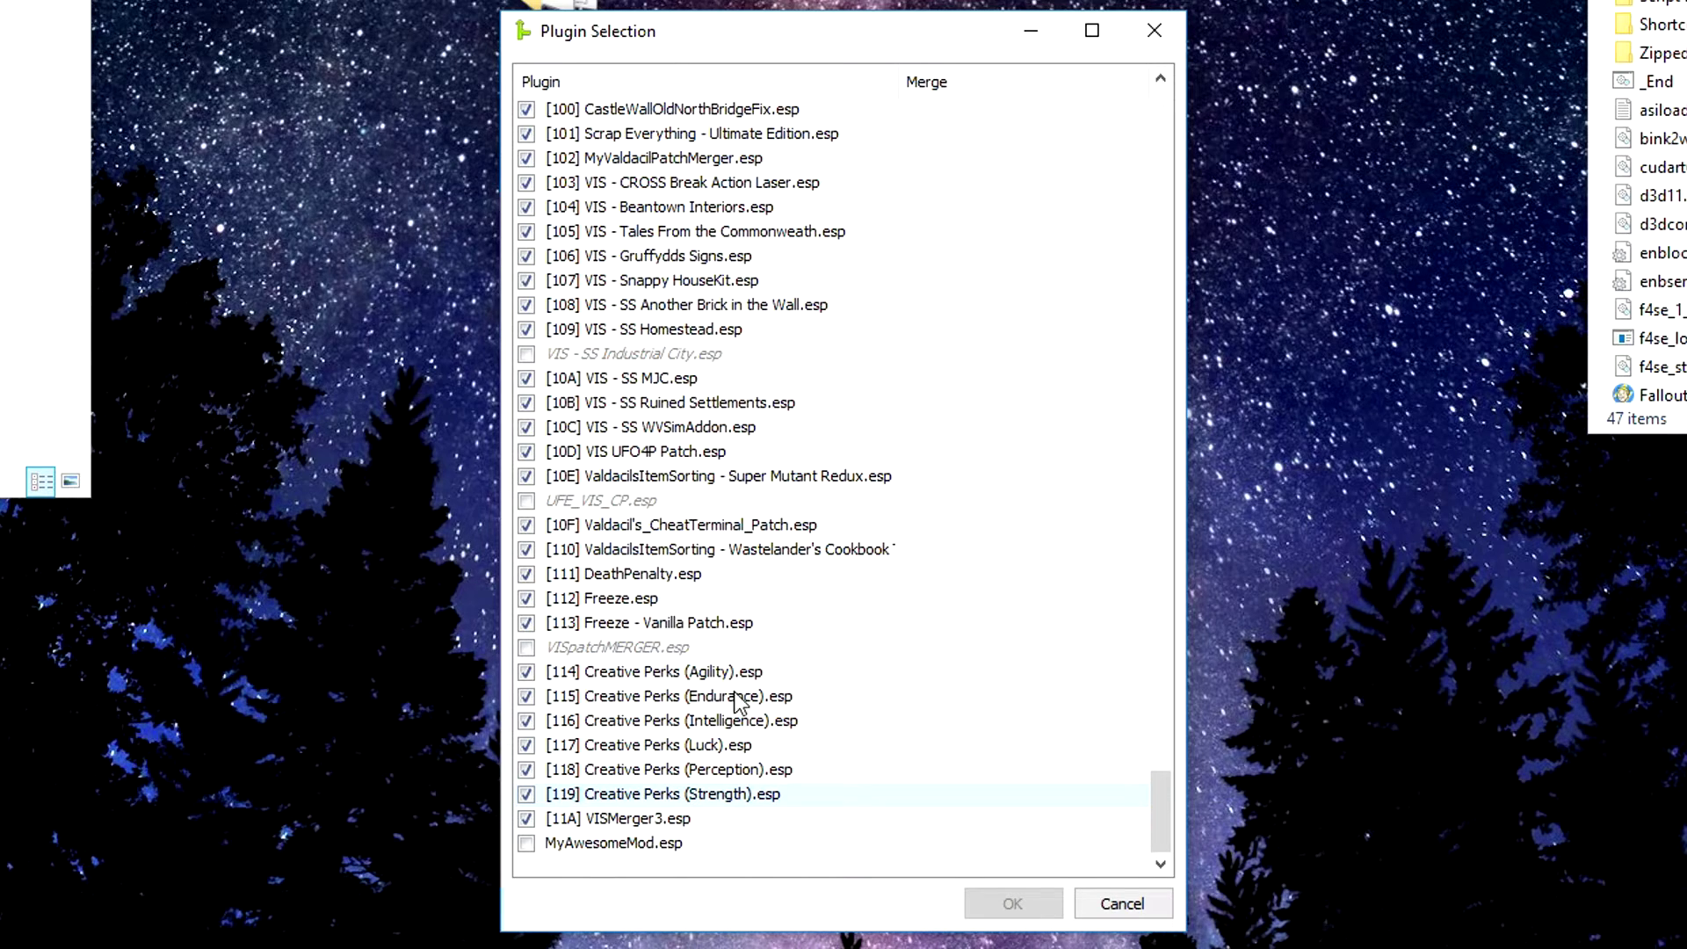
left_click_drag(1157, 843, 1146, 104)
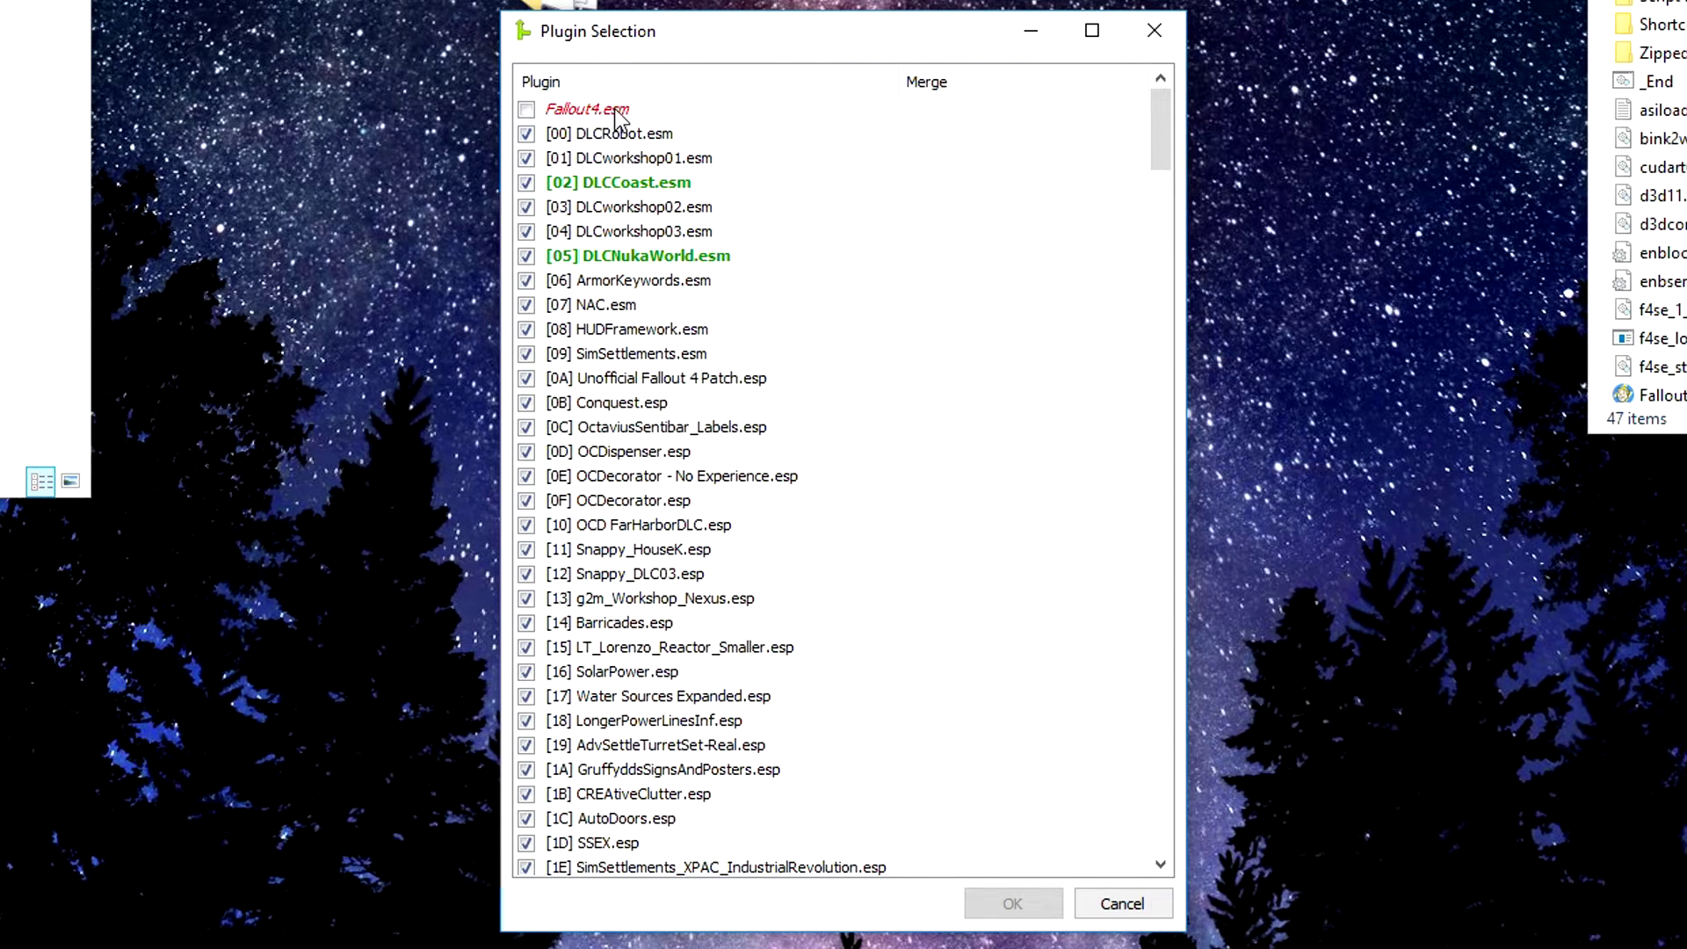
left_click(527, 109)
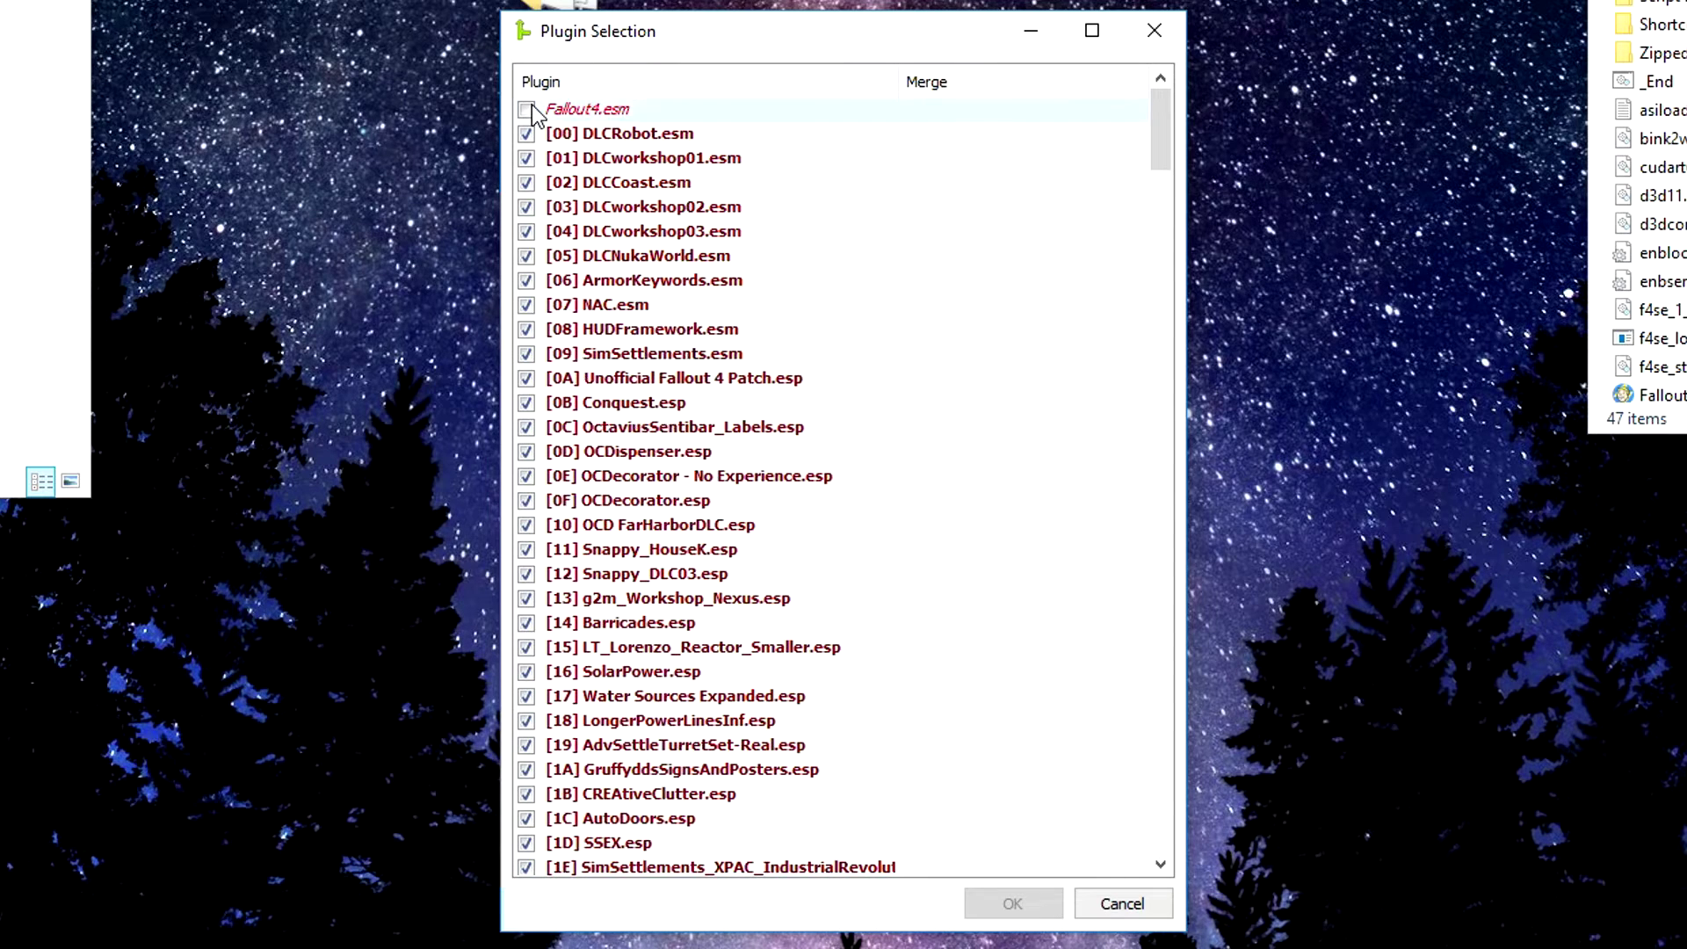
right_click(1017, 334)
left_click(1142, 406)
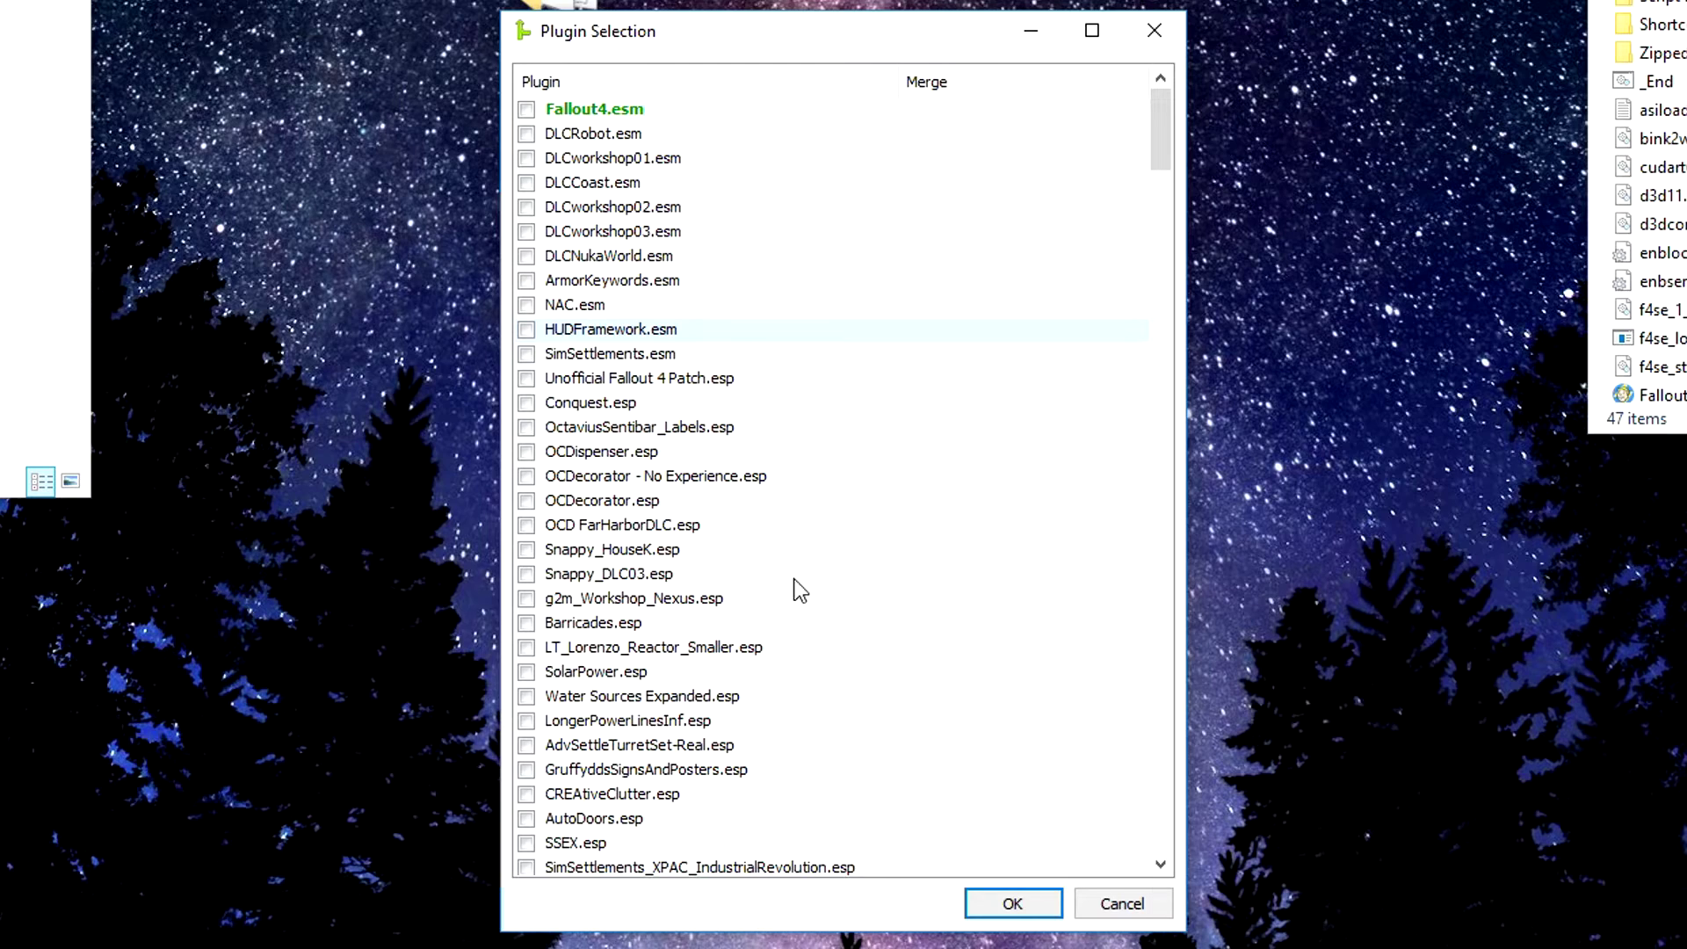
Select Fallout4.esm and the six Creative Perks plugins: Agility, Endurance, Intelligence, Luck, Perception and Strength
left_click(527, 110)
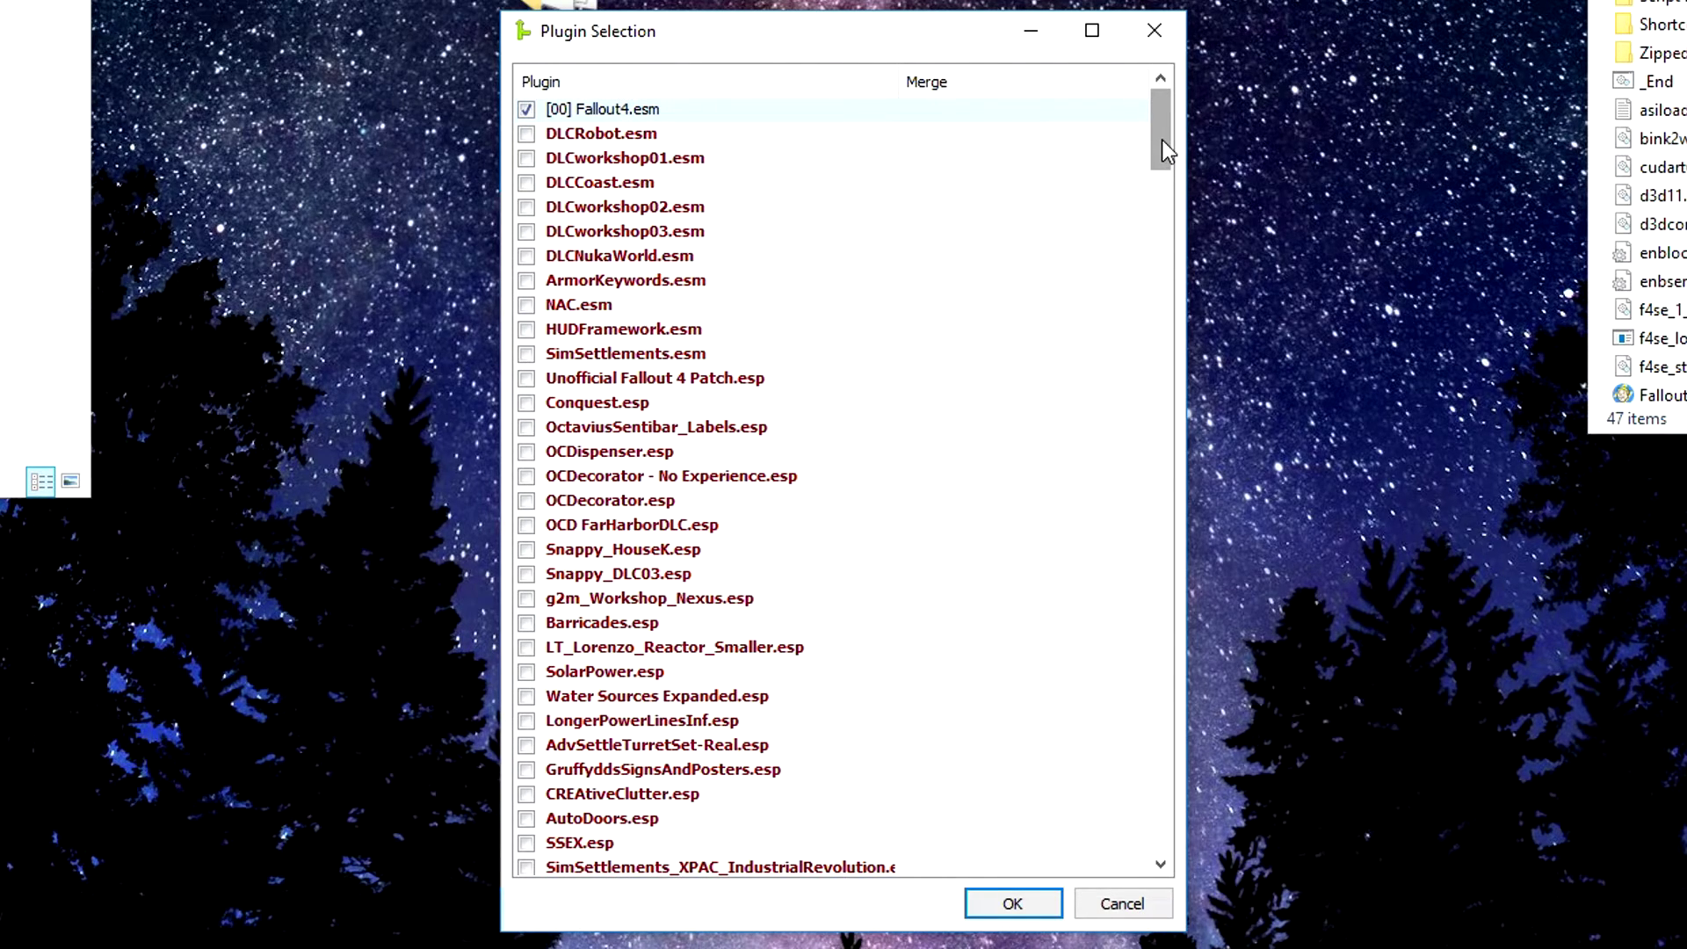
left_click_drag(1161, 140, 1162, 822)
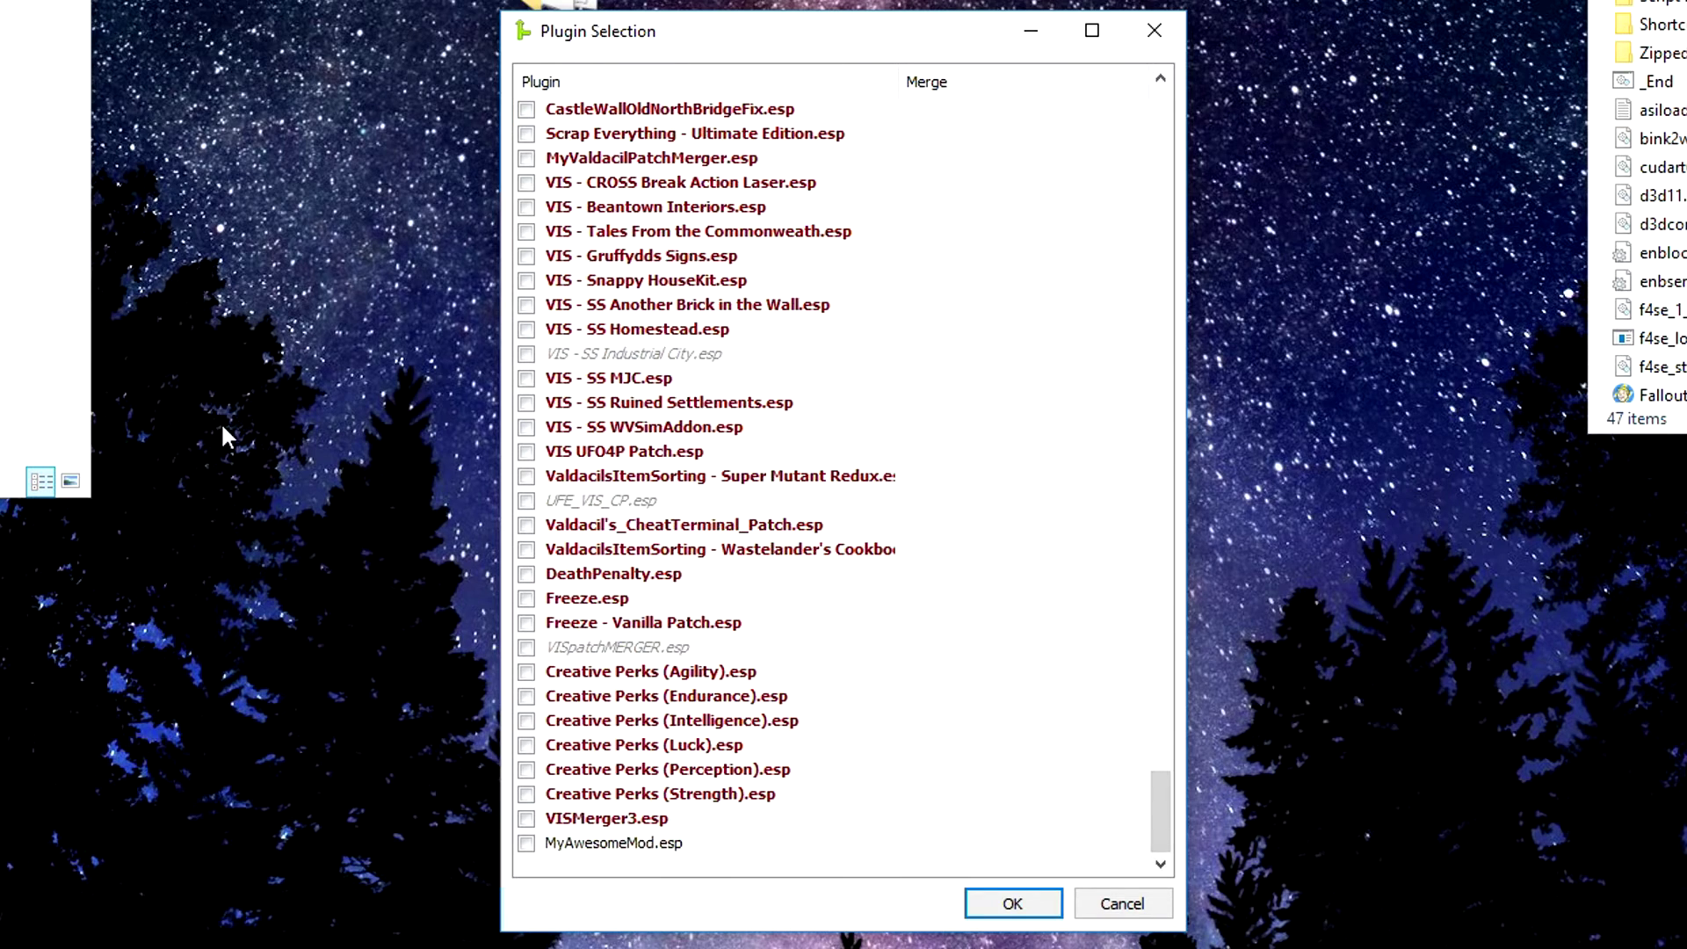
left_click(525, 671)
left_click(526, 696)
left_click(526, 721)
left_click(525, 746)
left_click(525, 770)
left_click(525, 794)
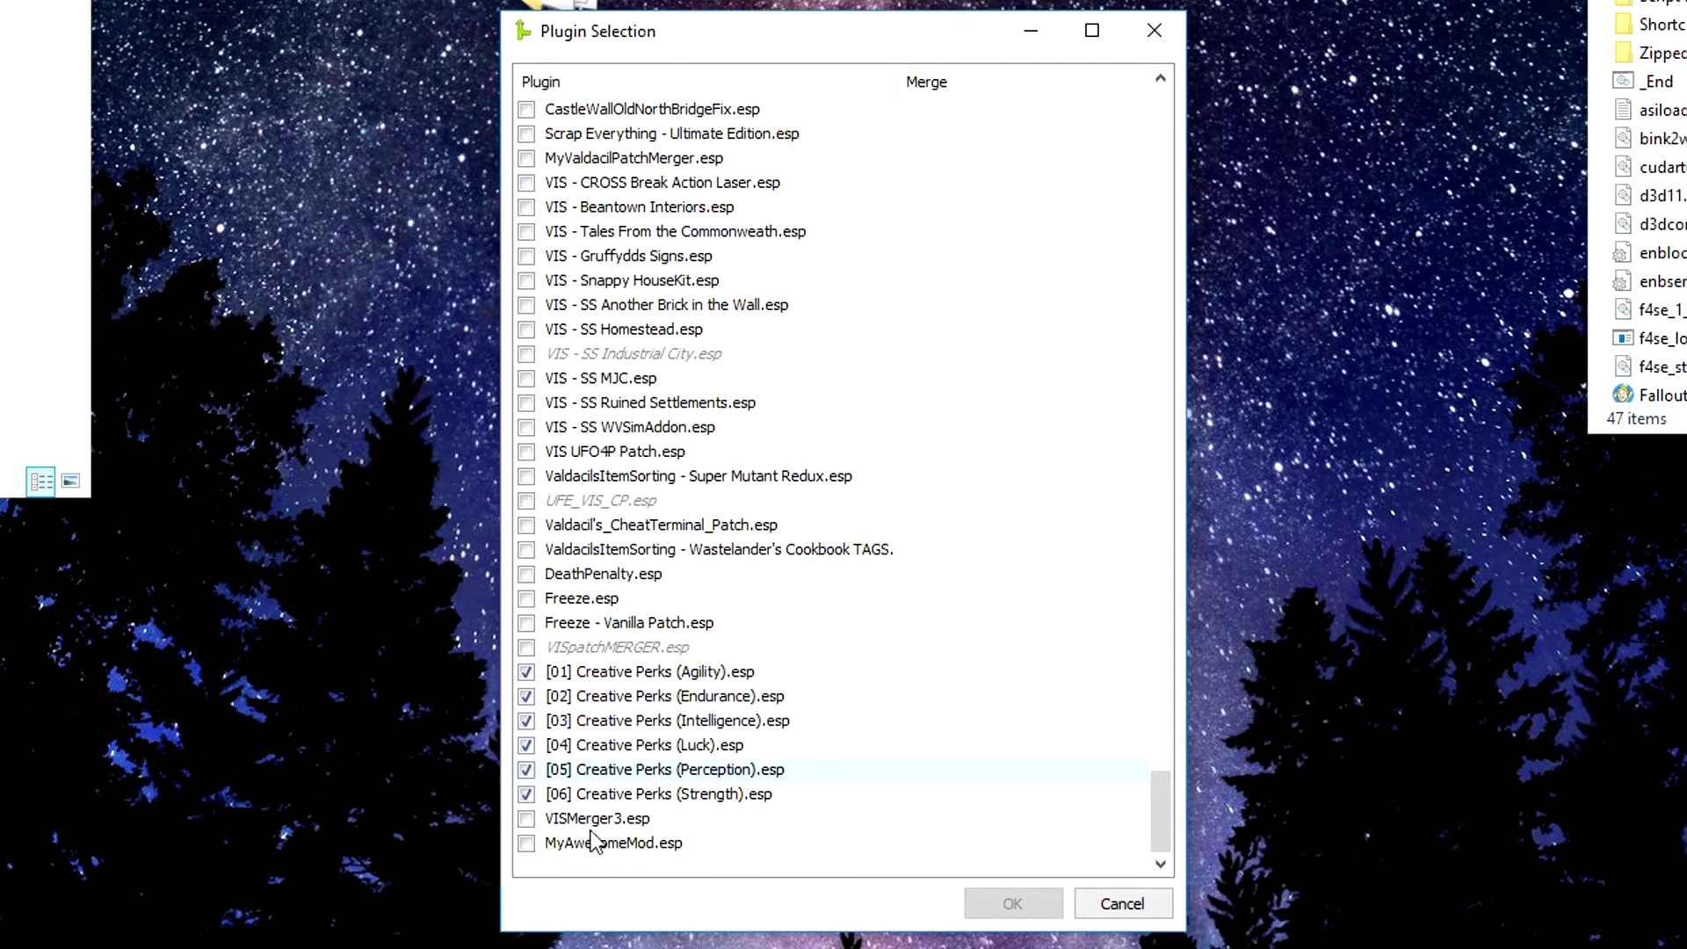
Add the required masters DLCNukaWorld.esm and DLCCoast.esm to the selection and load the selected plugins
scroll(663, 769, "up", 15)
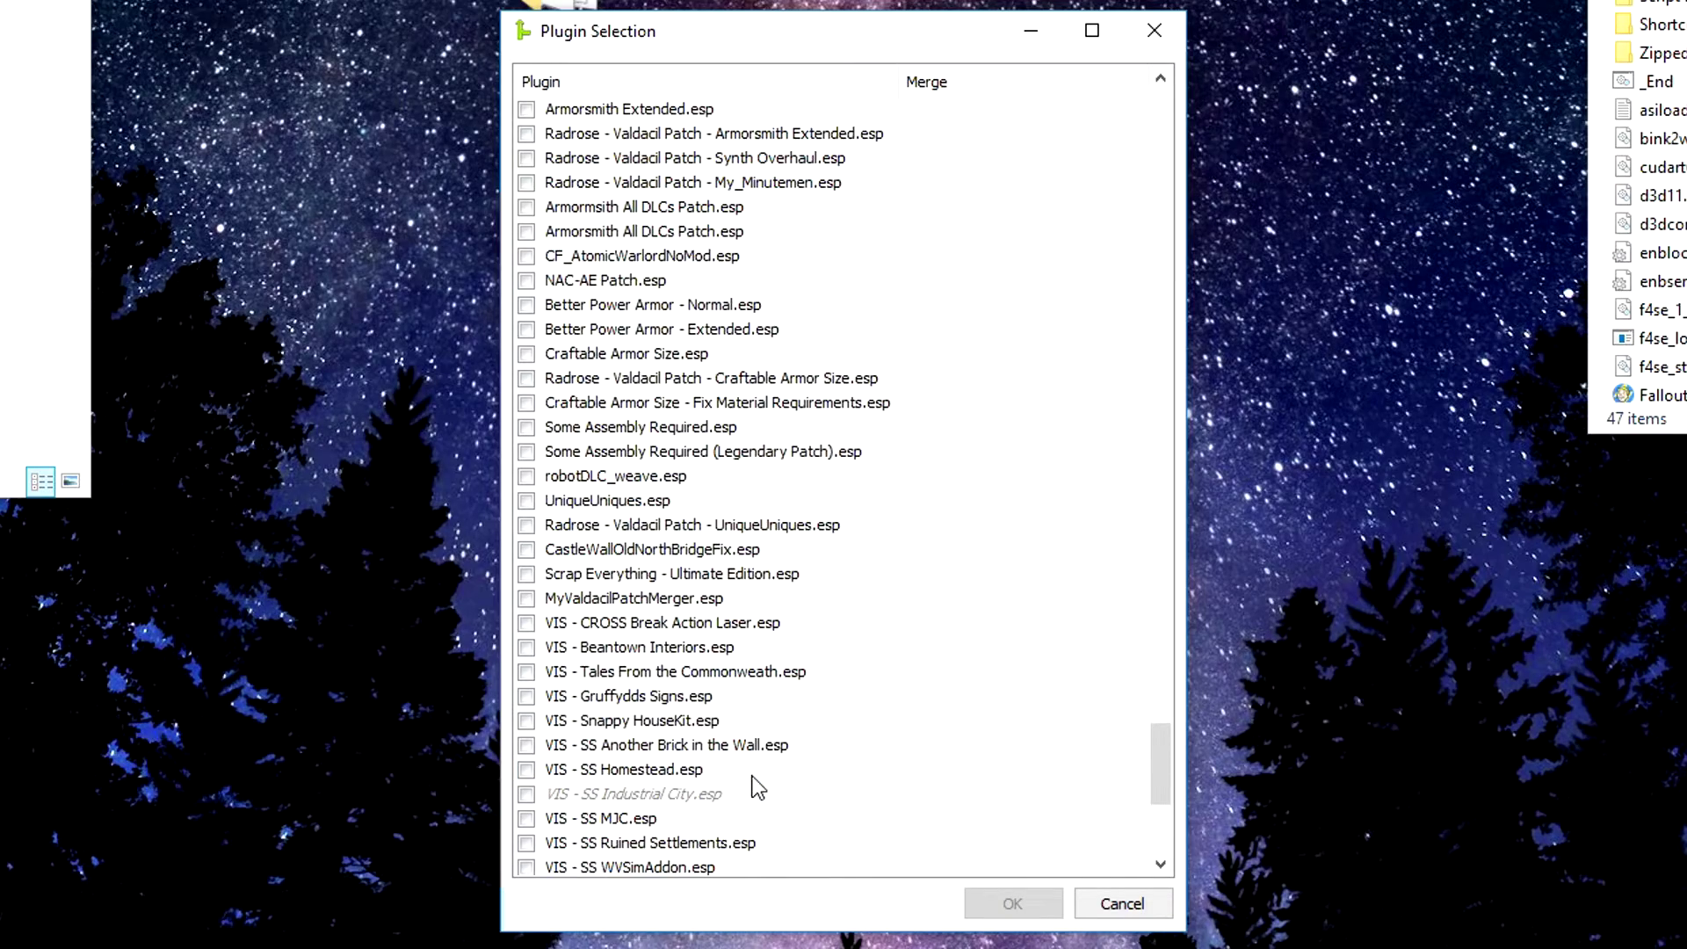
scroll(773, 721, "up", 16)
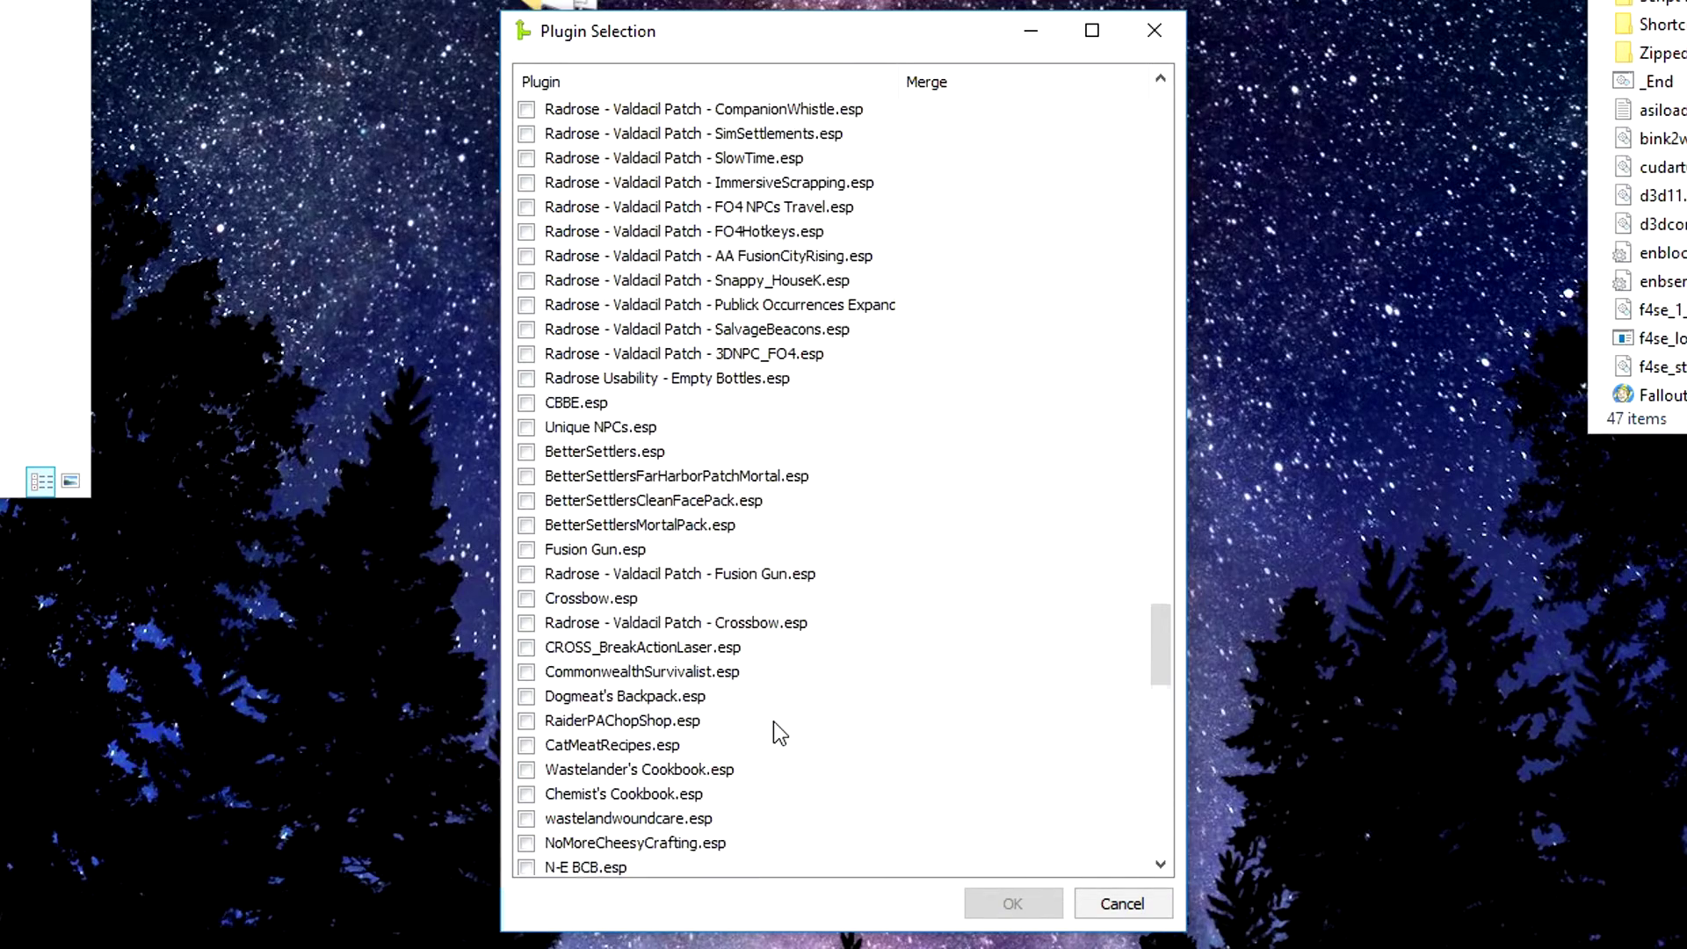
scroll(773, 720, "up", 20)
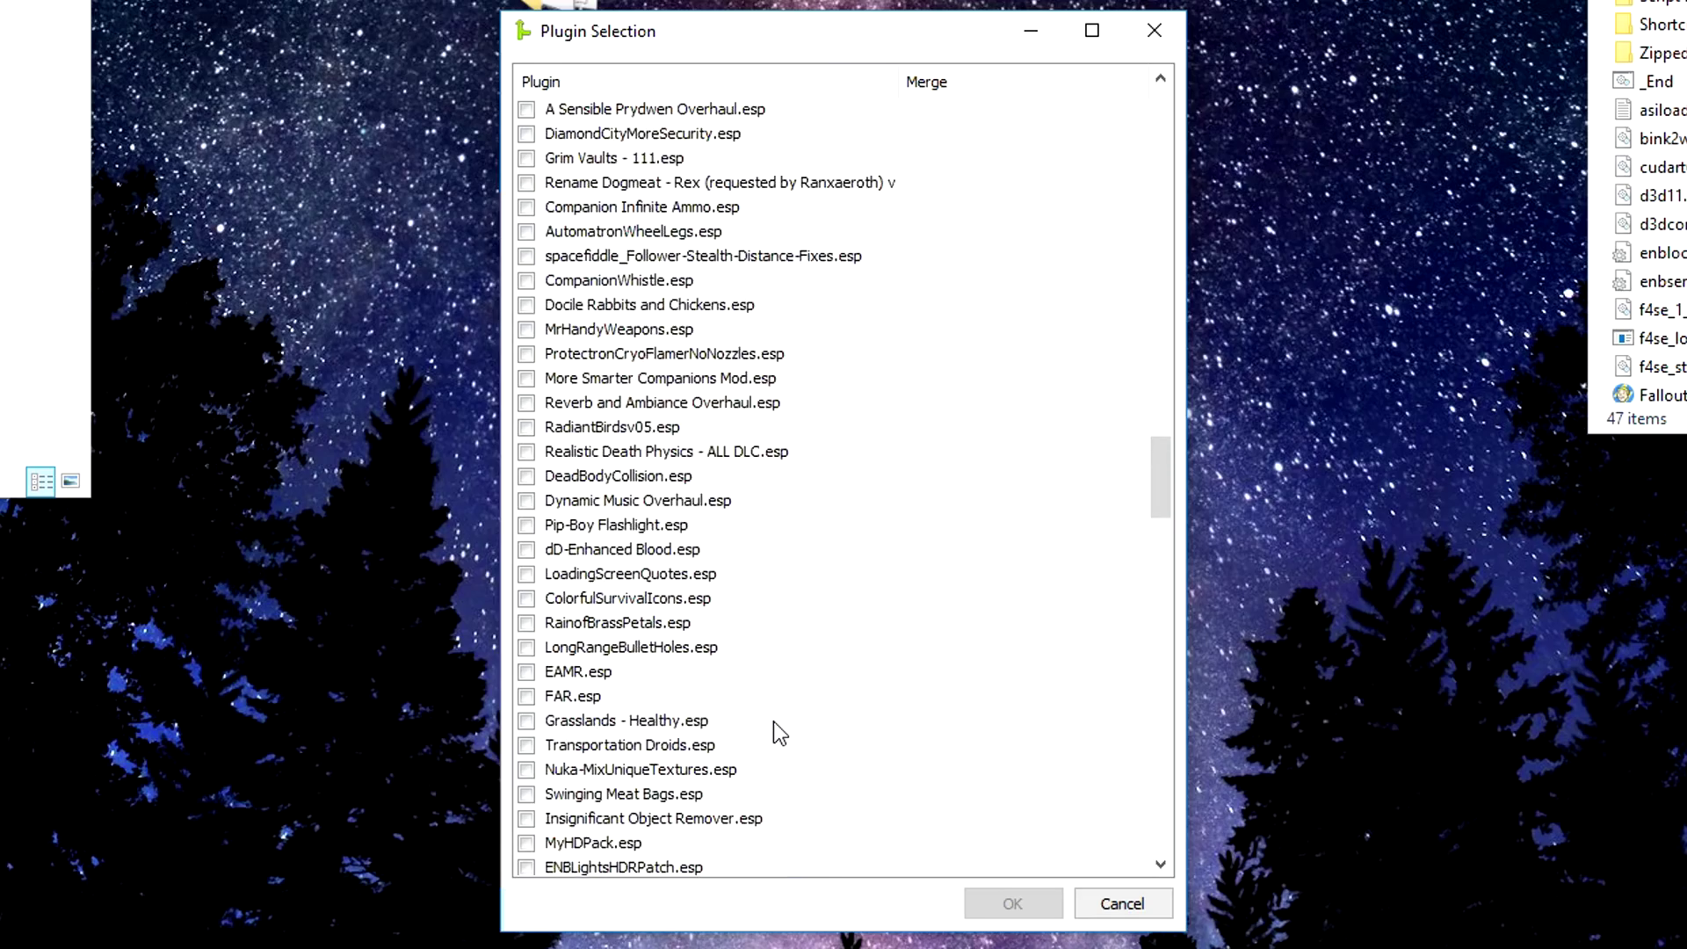
scroll(600, 506, "up", 20)
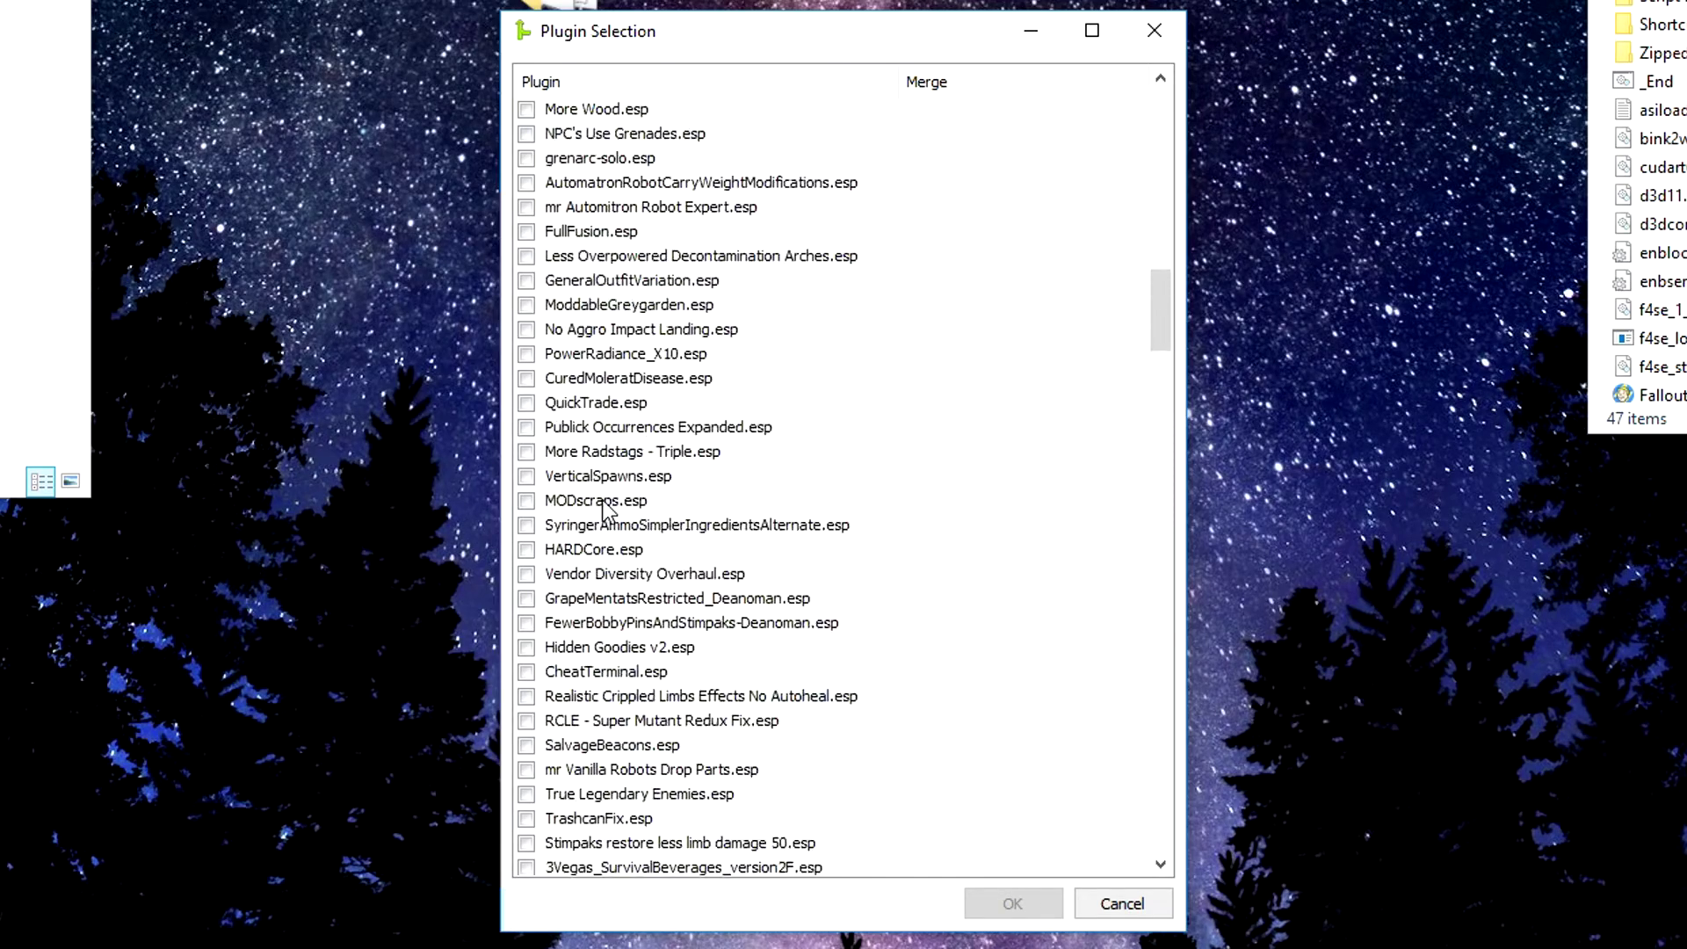
scroll(603, 507, "up", 9)
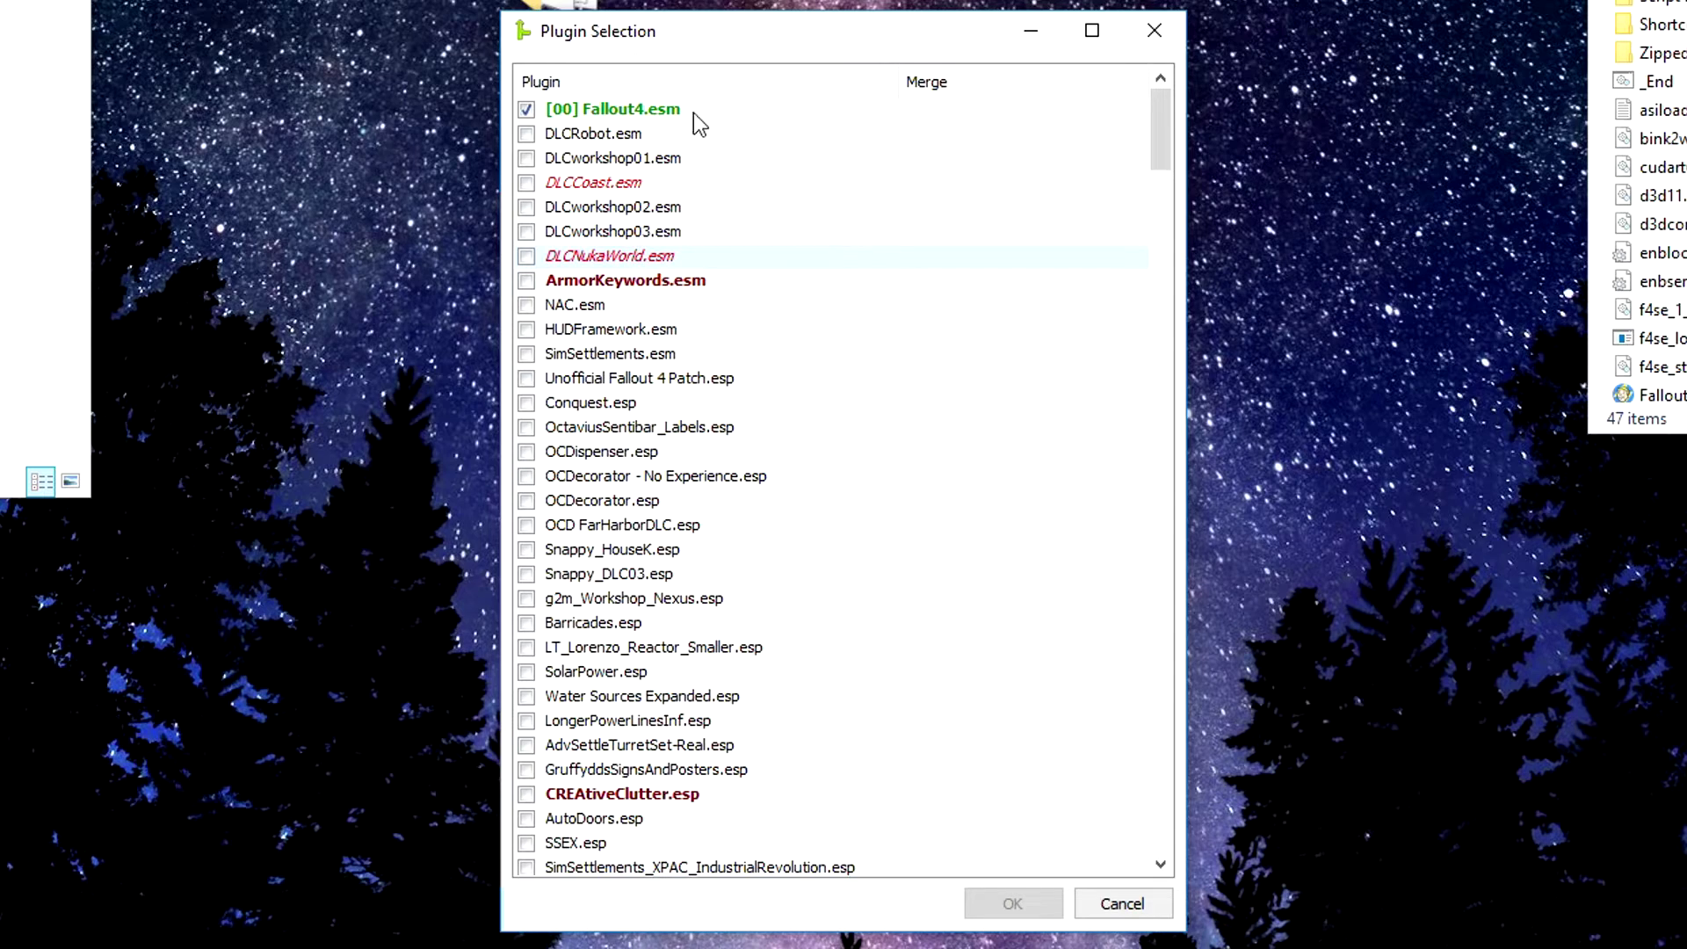
left_click(526, 255)
left_click(526, 183)
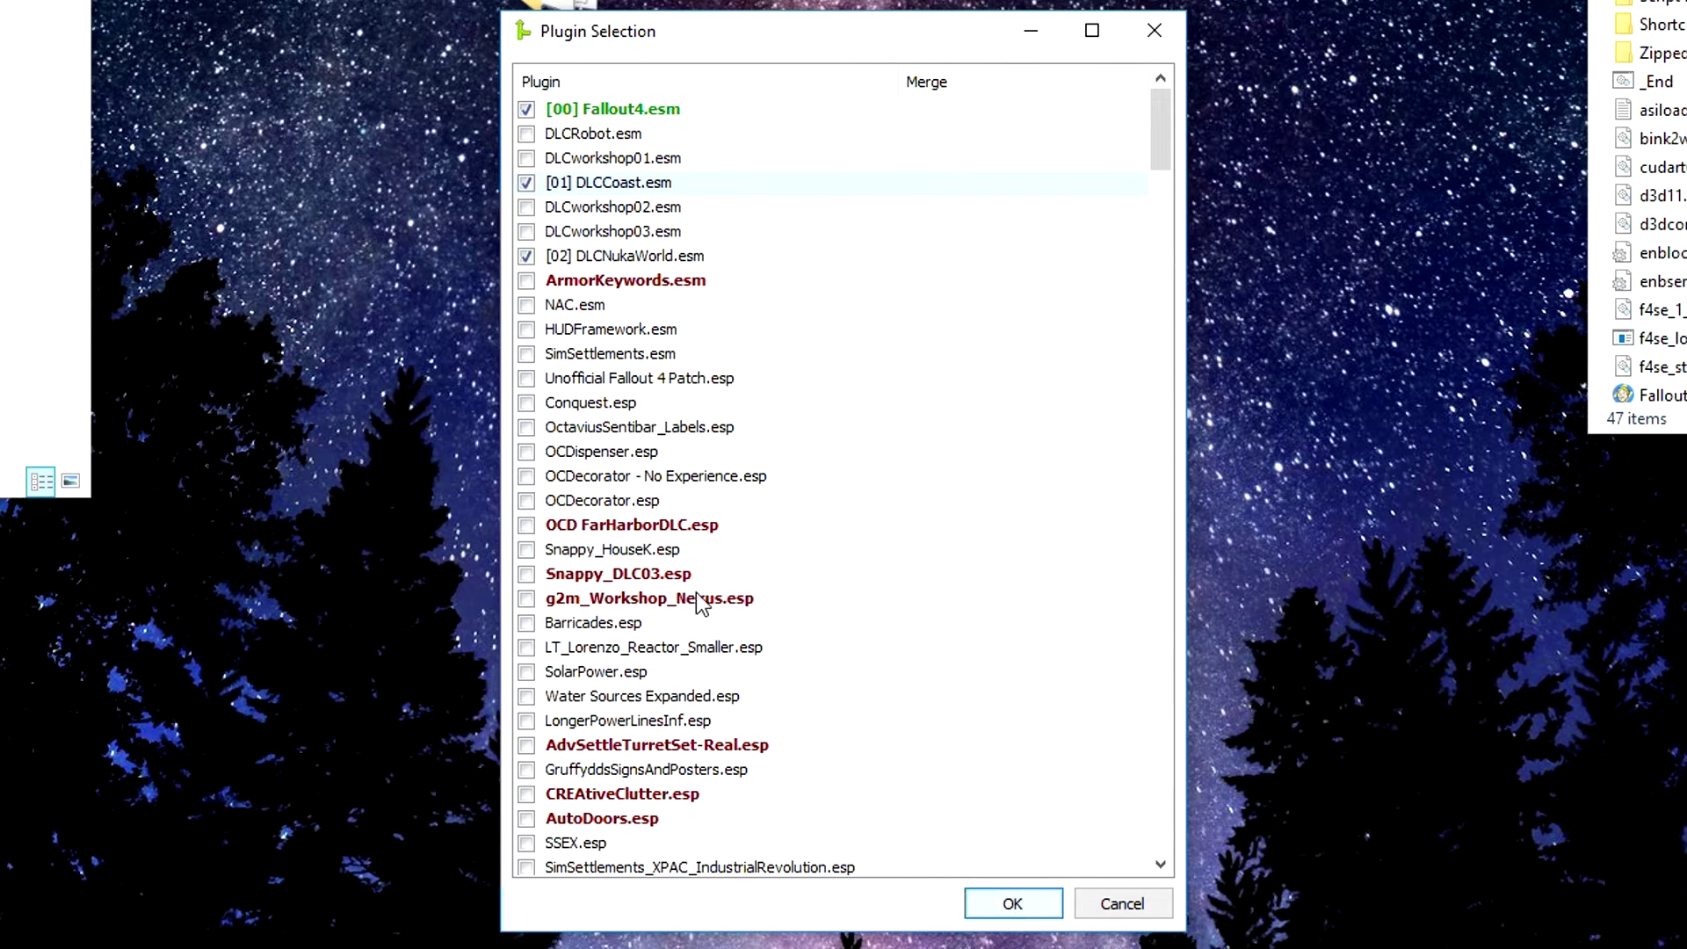
left_click(1020, 902)
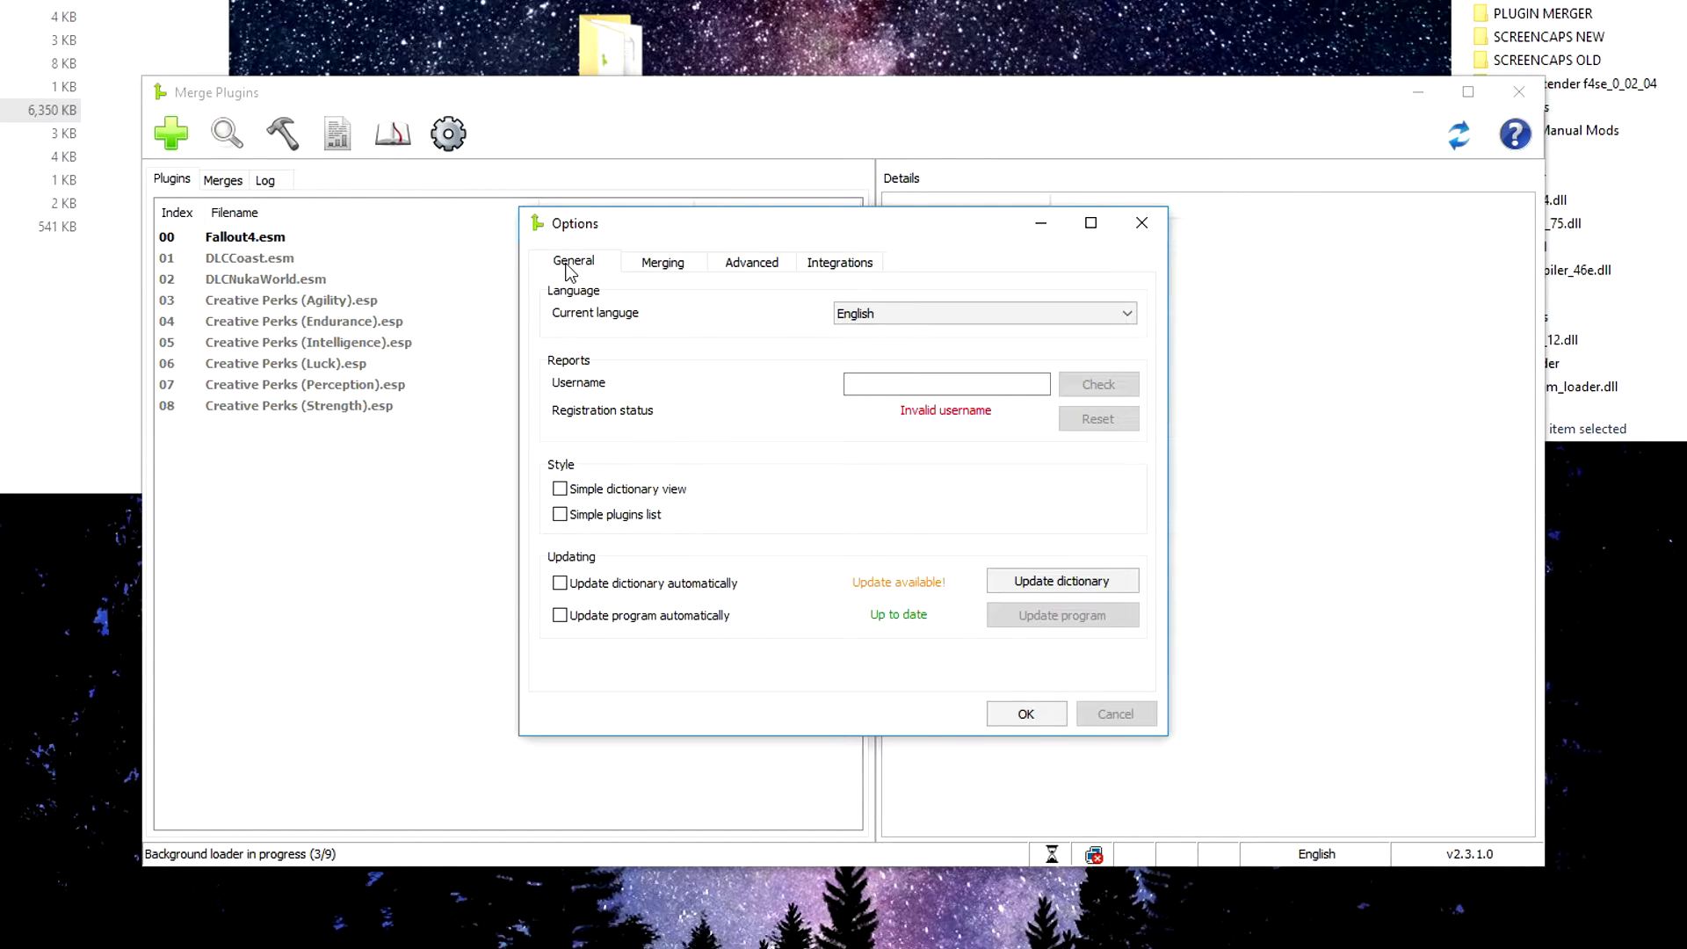
Enable the Nexus Mod Manager integration and set the mod manager path to G:\Fallout 4\Nexus Mod Manager\
left_click(837, 264)
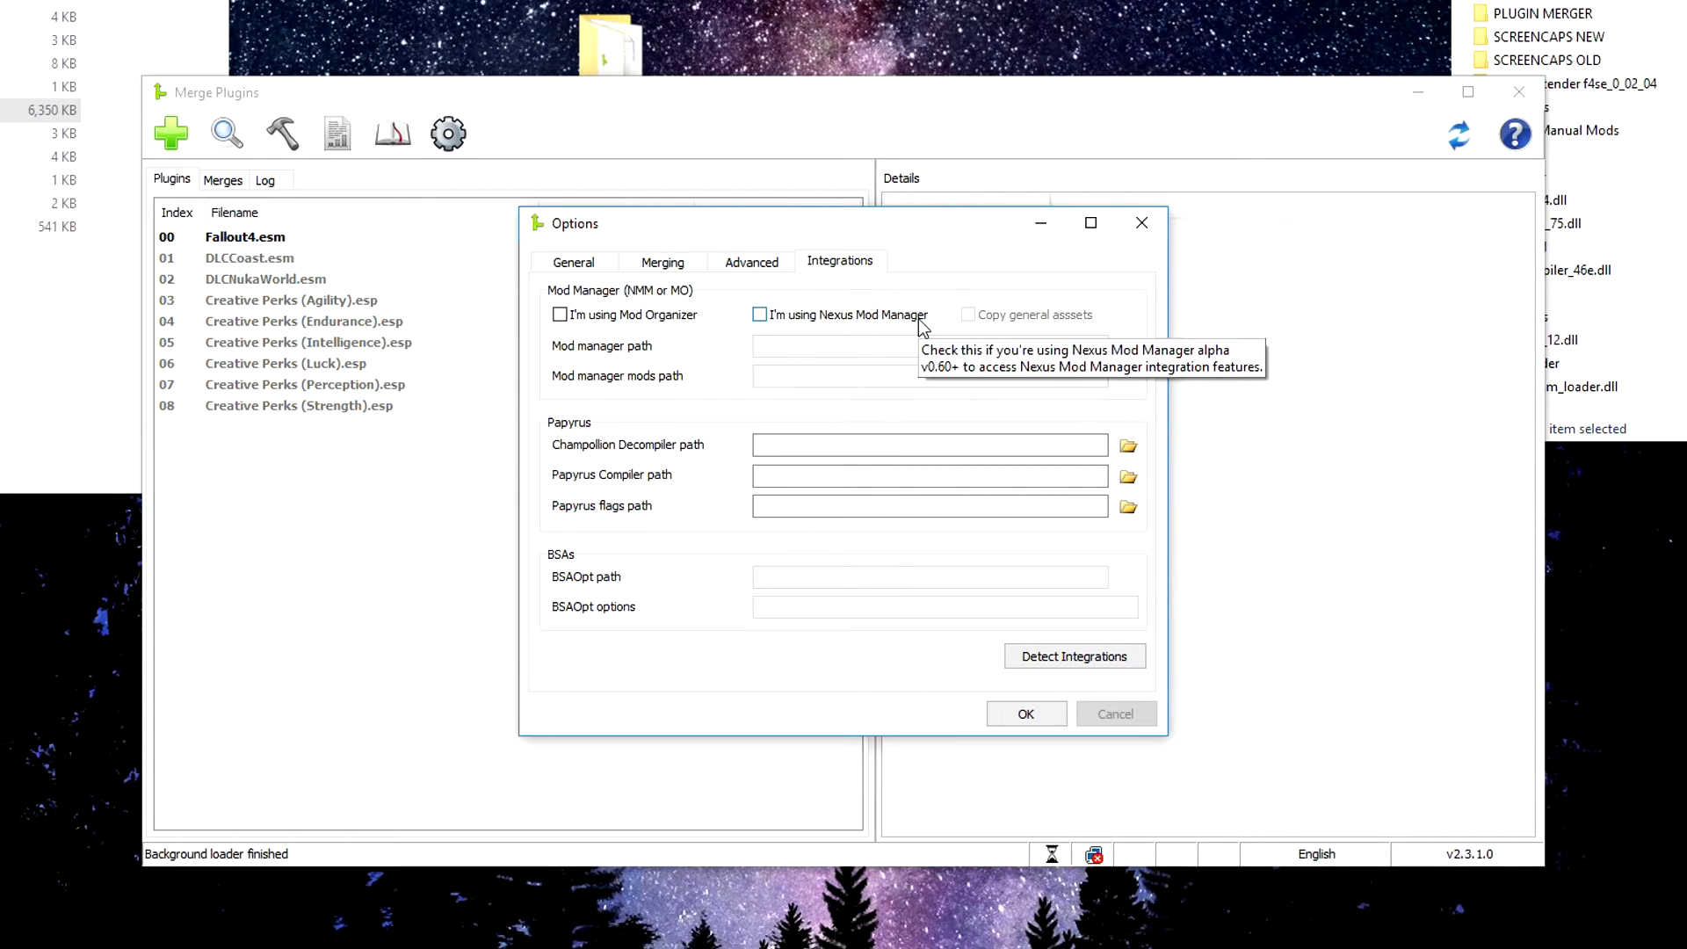
left_click(760, 316)
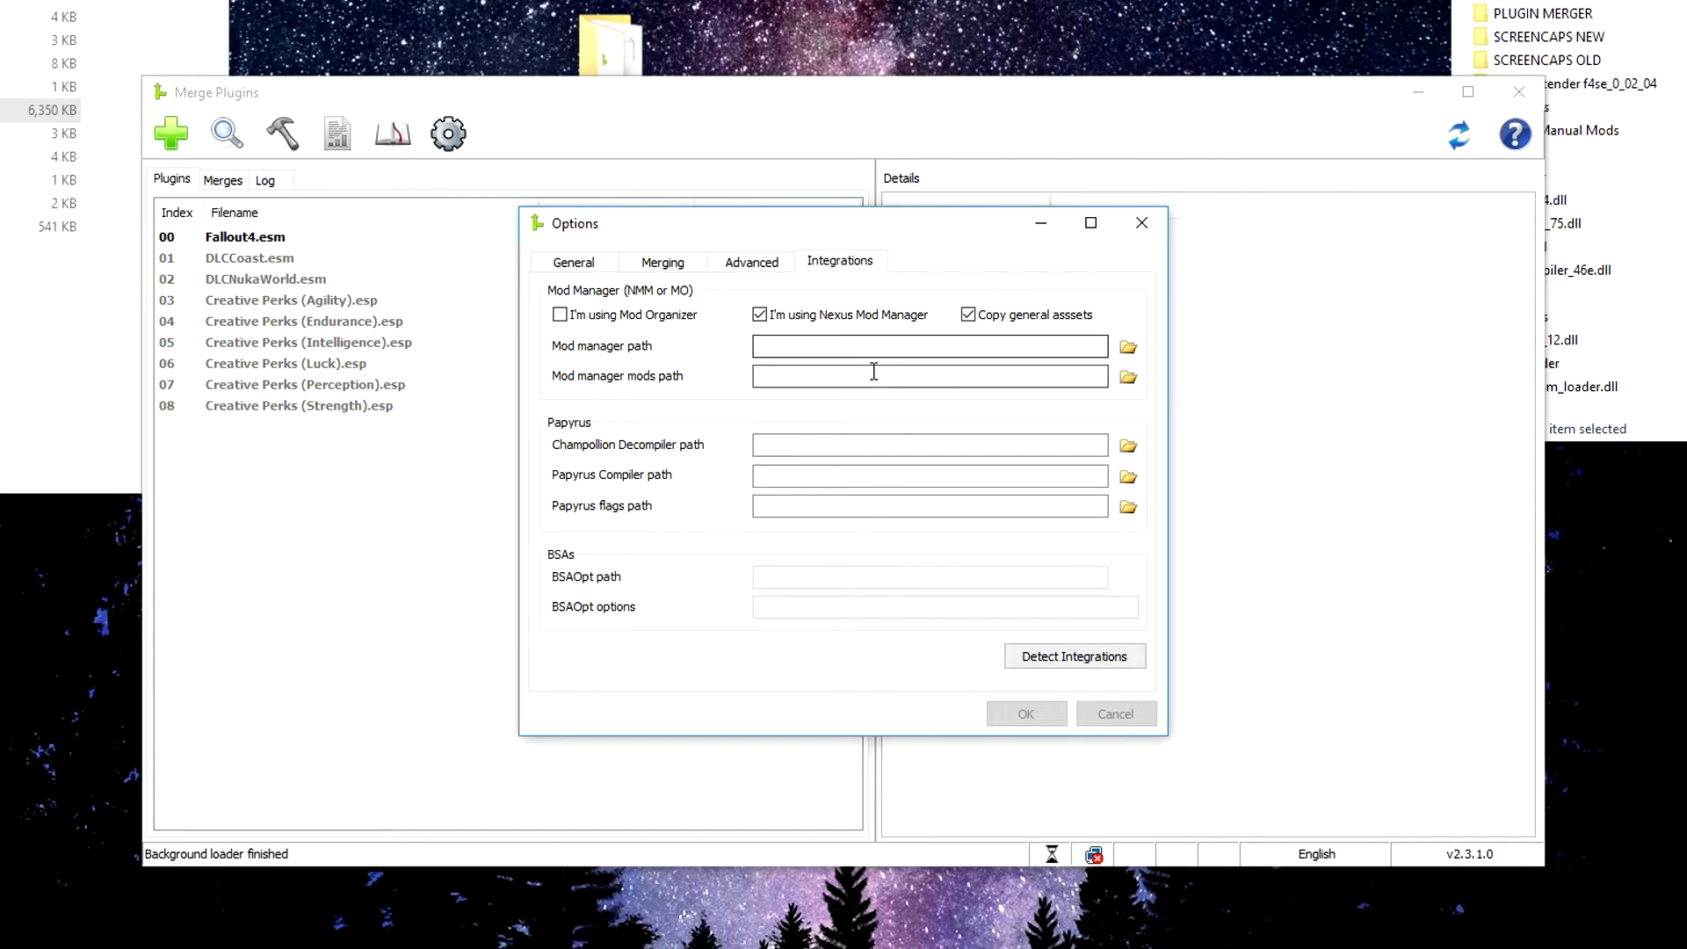
left_click(1128, 348)
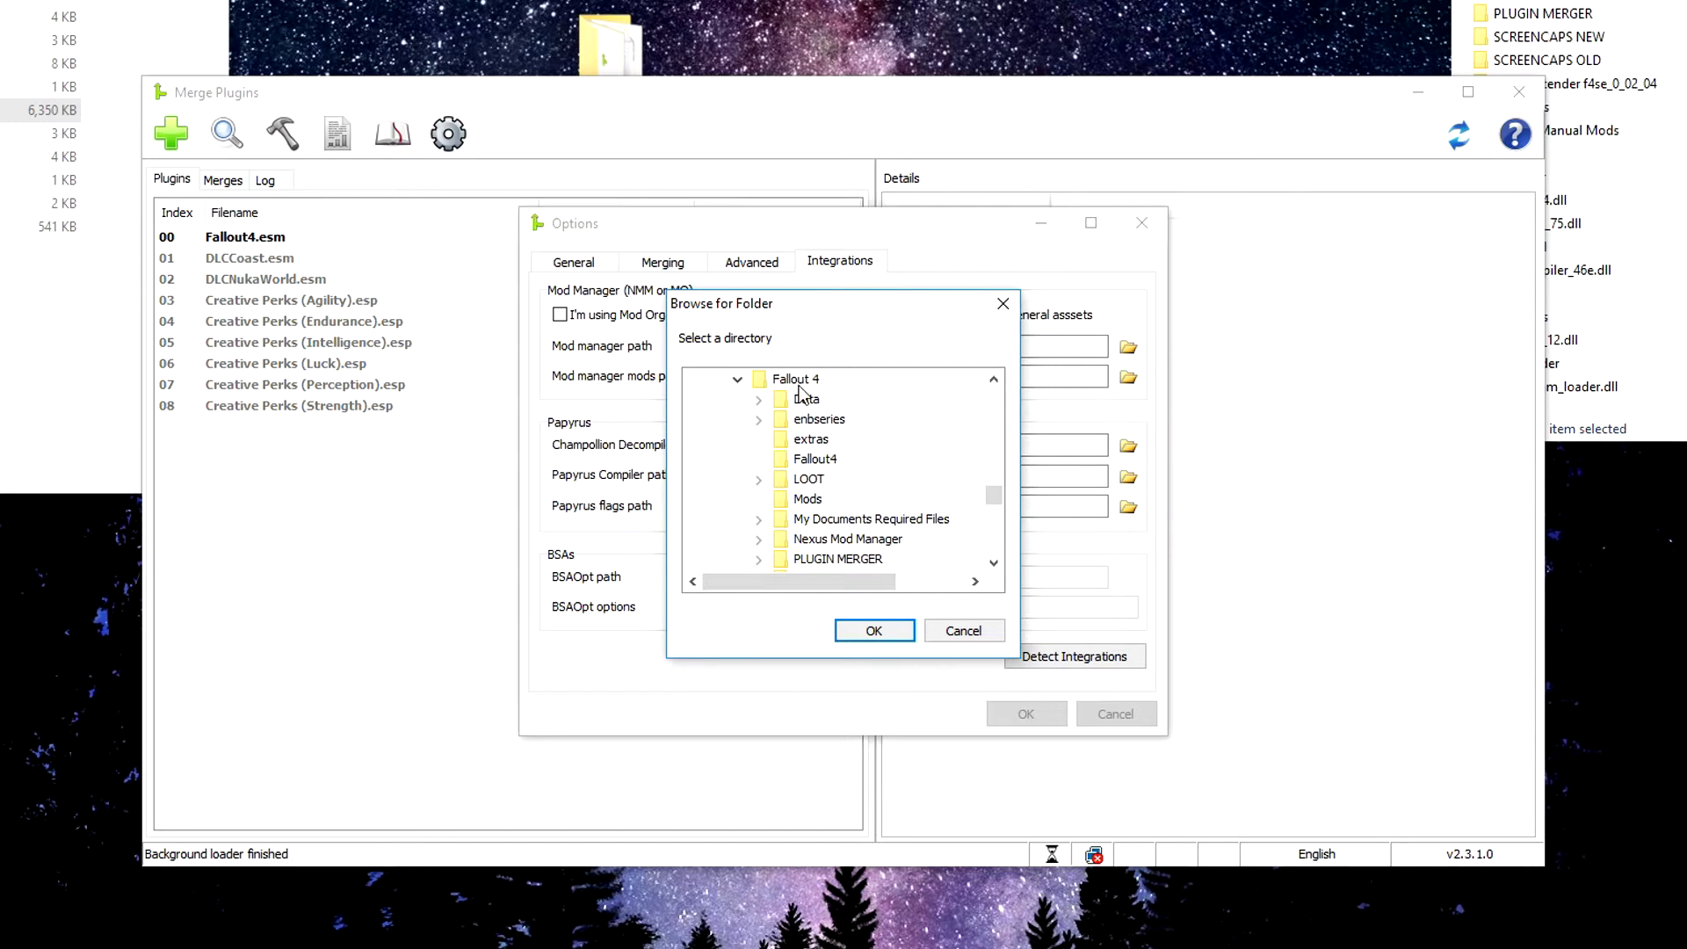
left_click(875, 539)
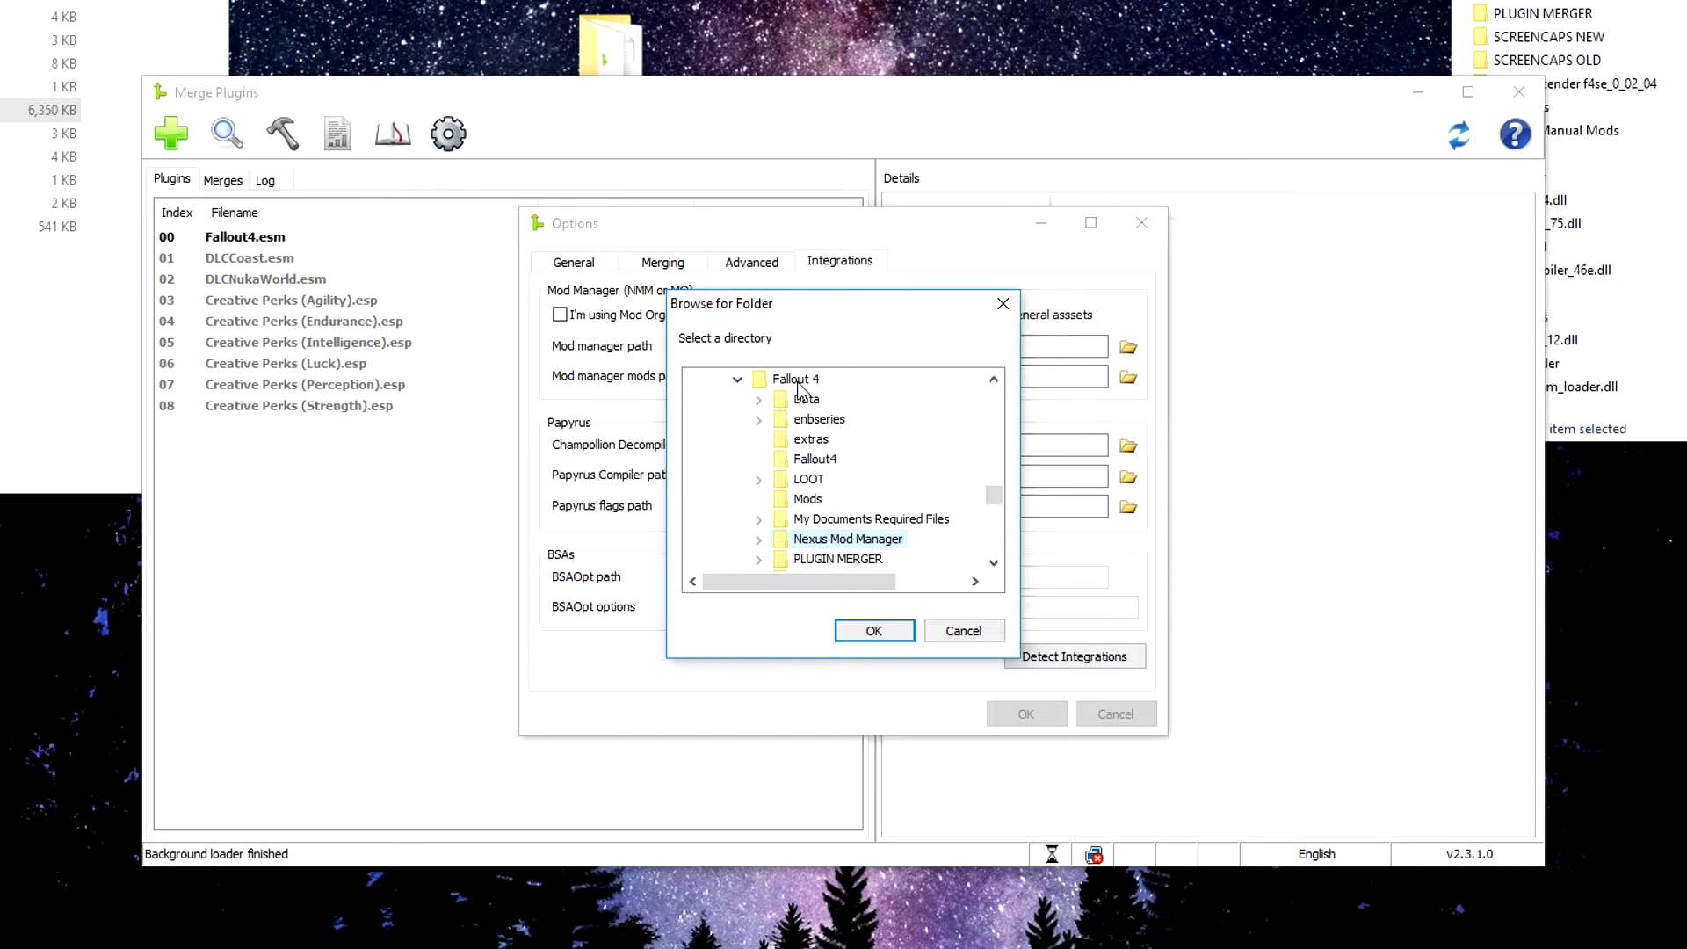
left_click(865, 630)
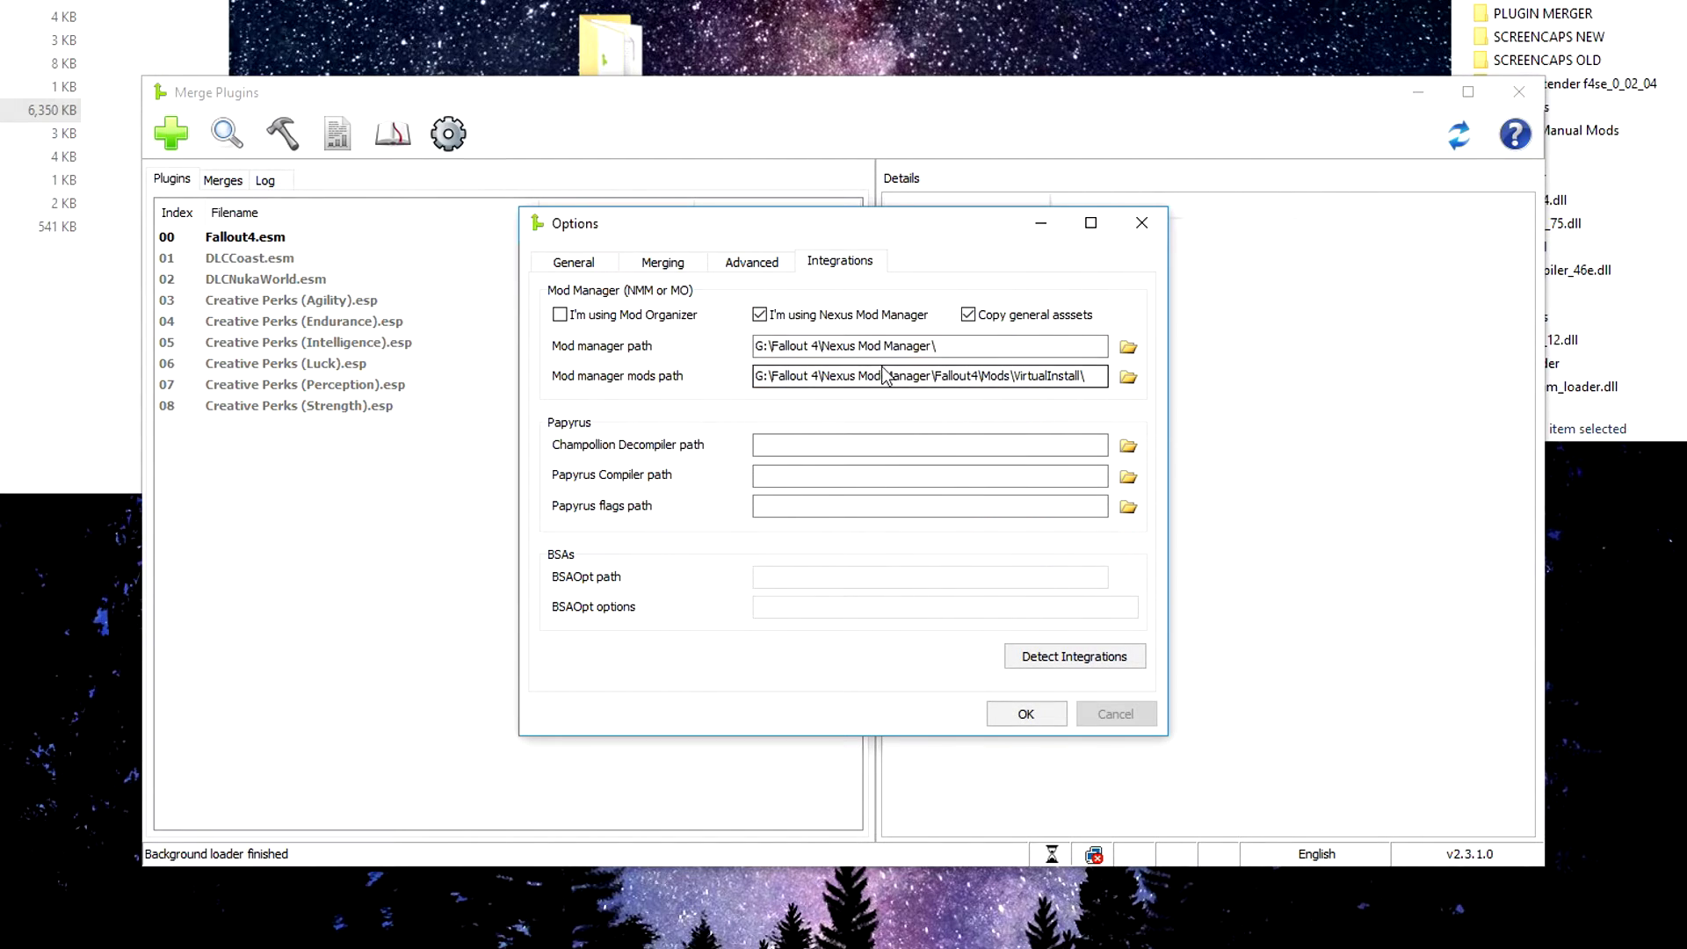
Check the mod manager mods path and the merge destination directory, and save the options
left_click(1003, 378)
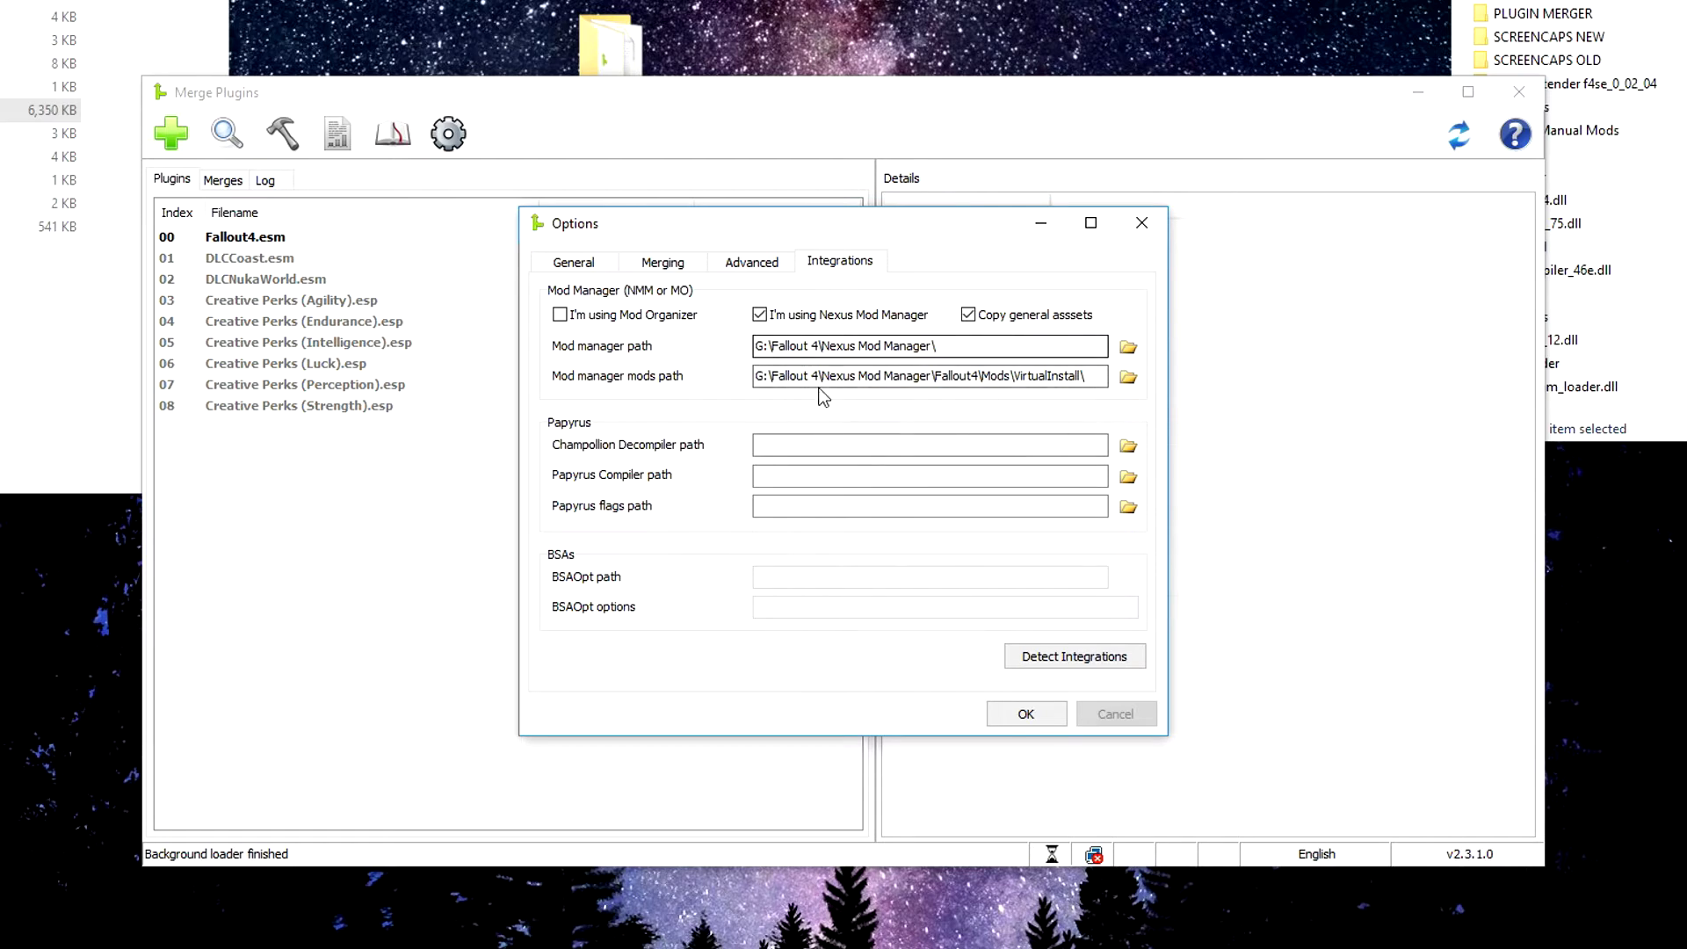
left_click(684, 260)
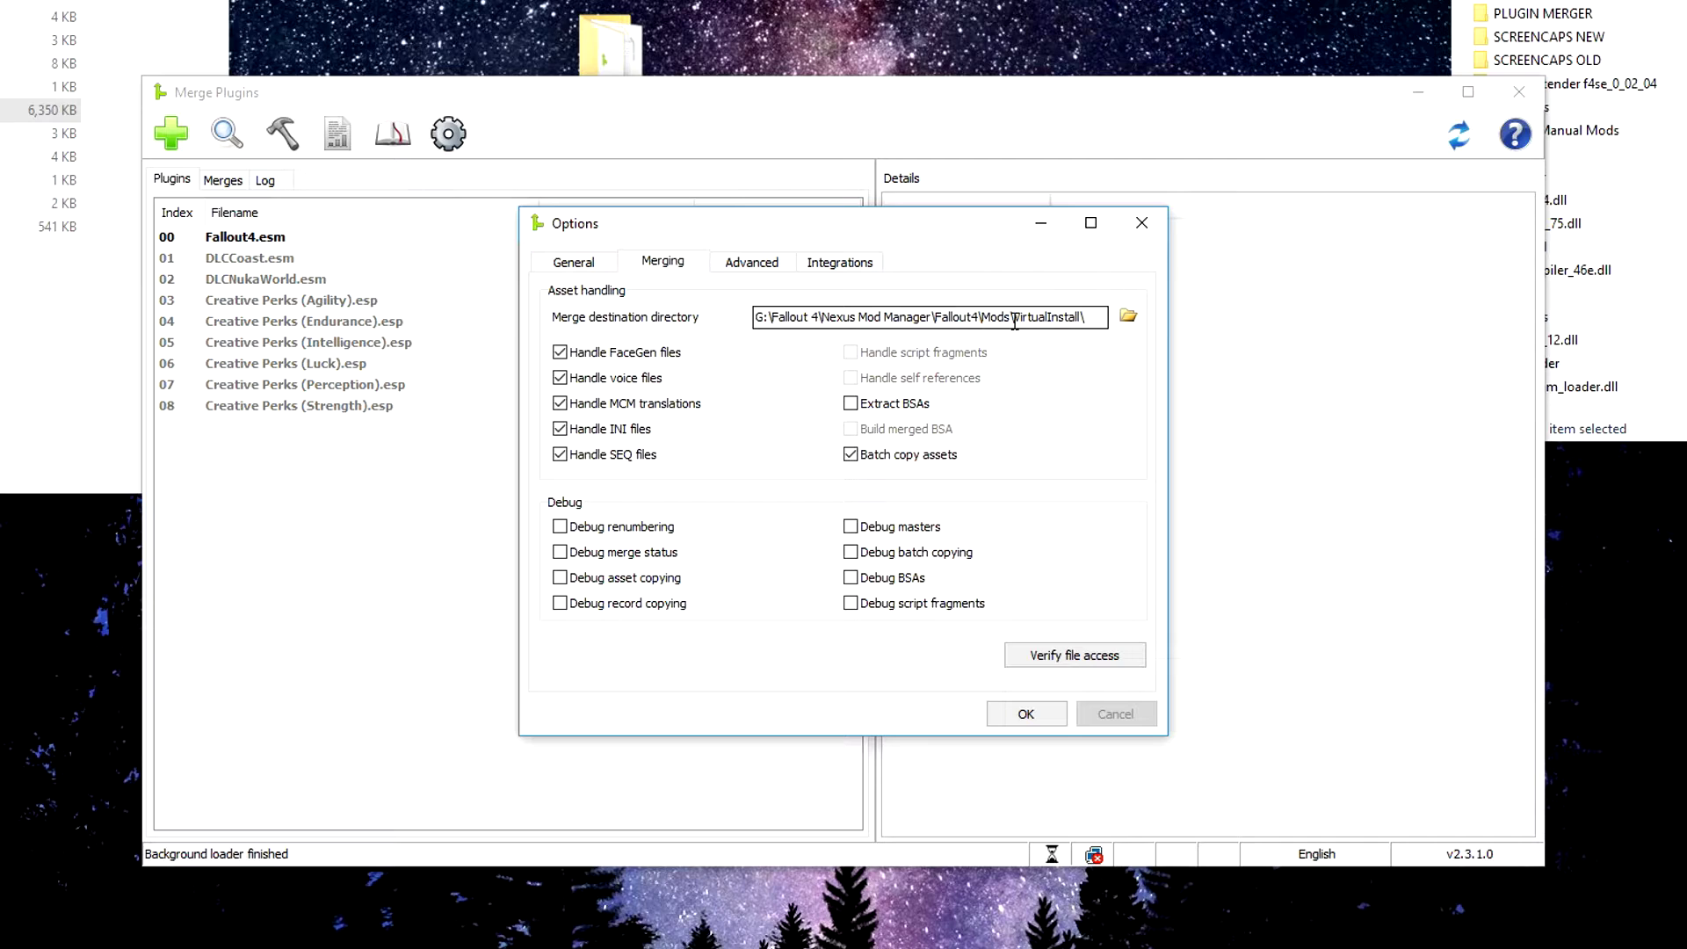
key("Return")
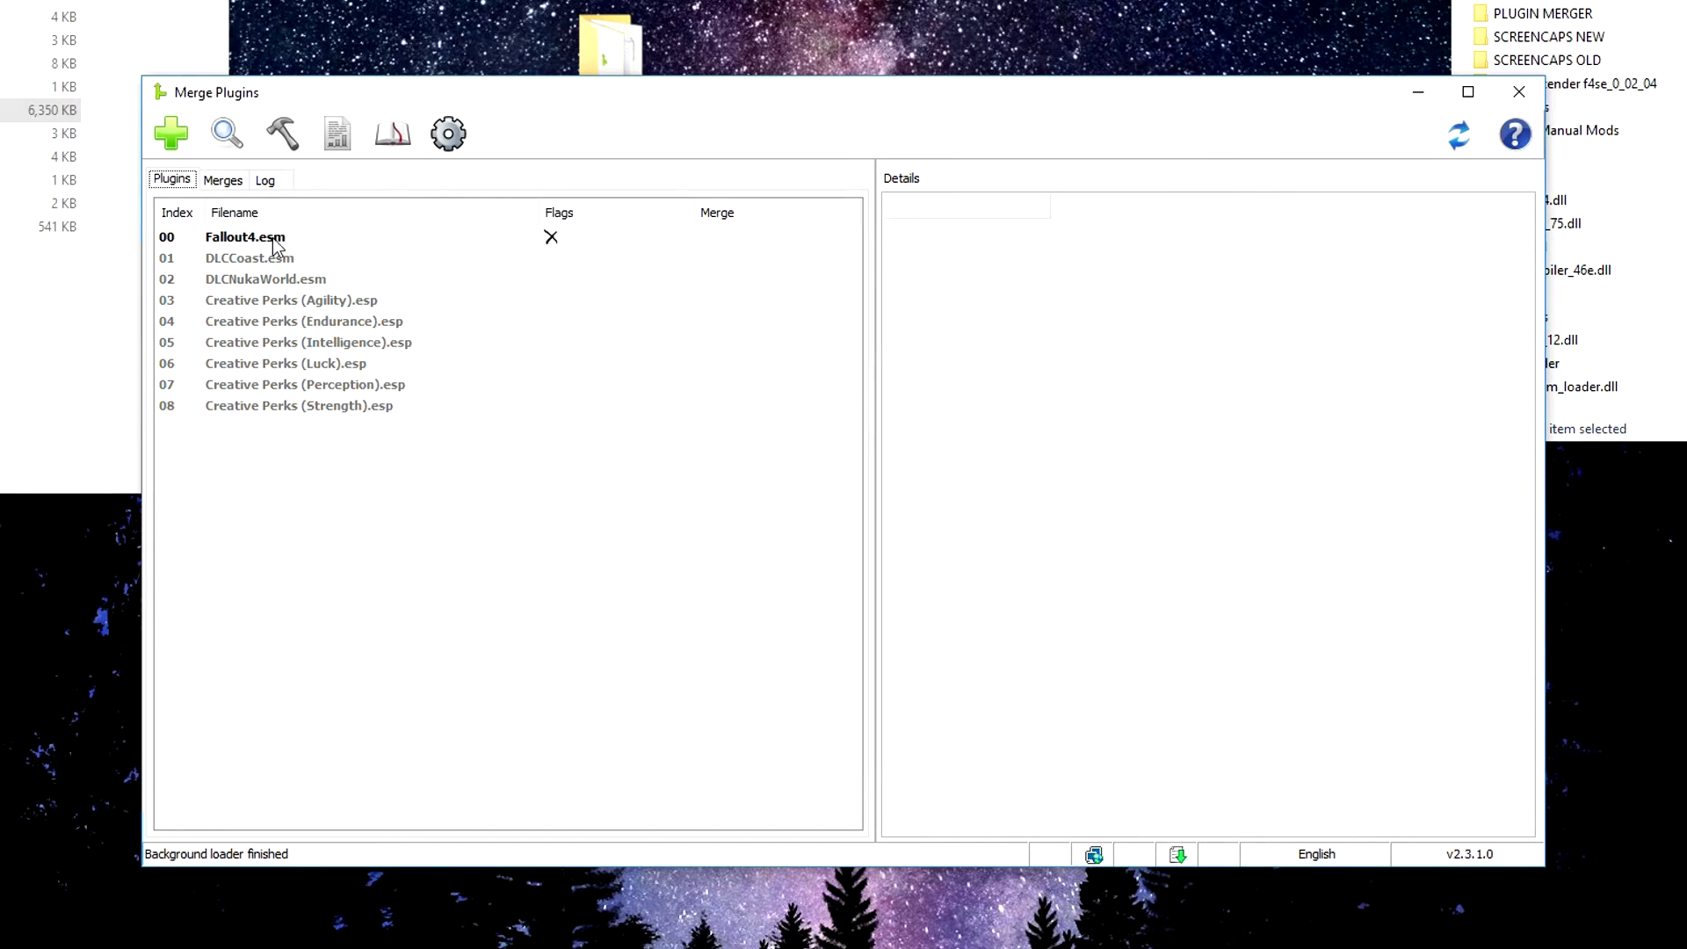
Examine the details of the loaded plugins, comparing the Creative Perks plugins with Fallout4.esm, including flags, masters and reports
left_click(340, 409)
left_click(336, 389)
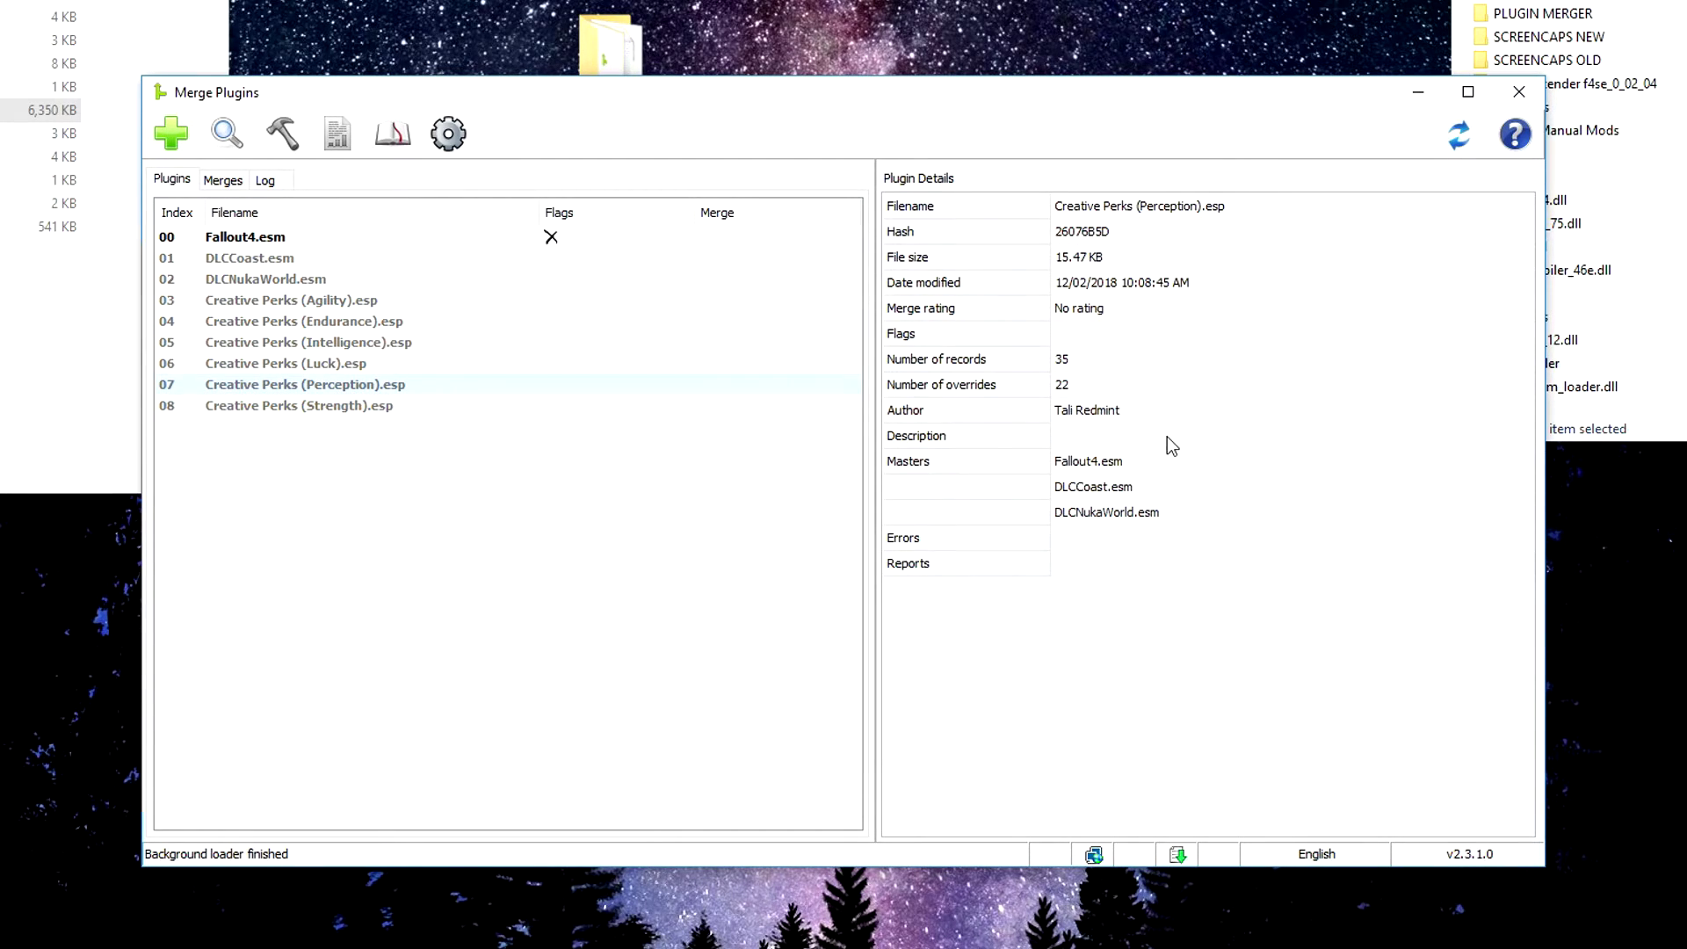
left_click(227, 364)
left_click(279, 234)
mouse_move(559, 244)
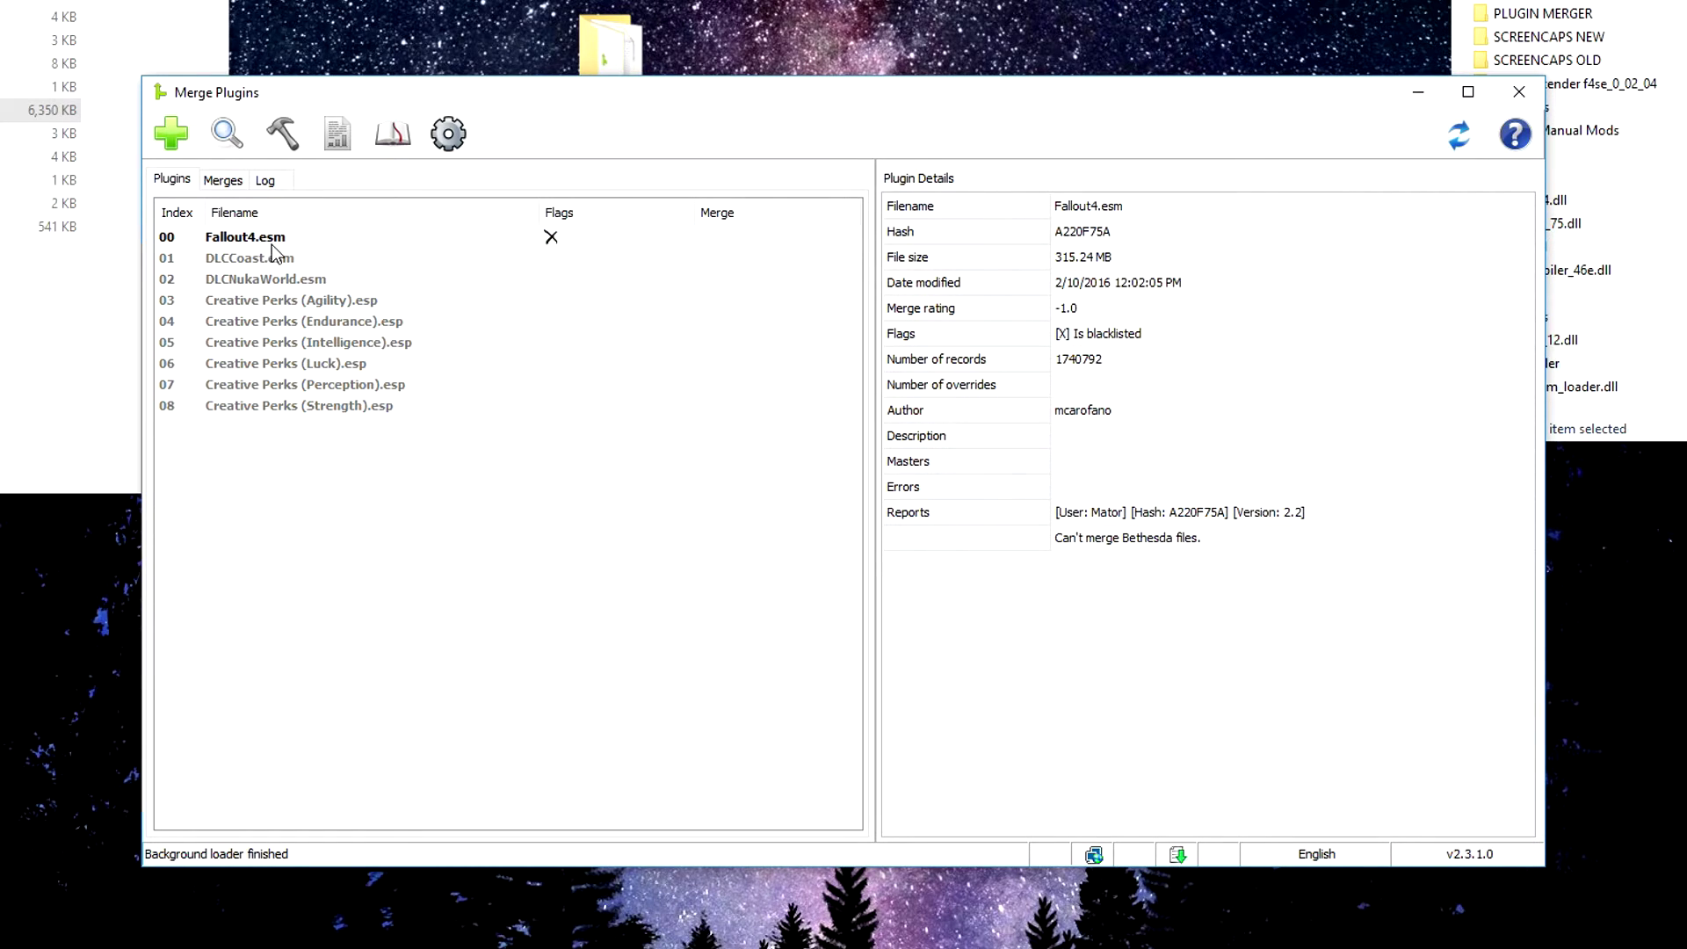
left_click(299, 302)
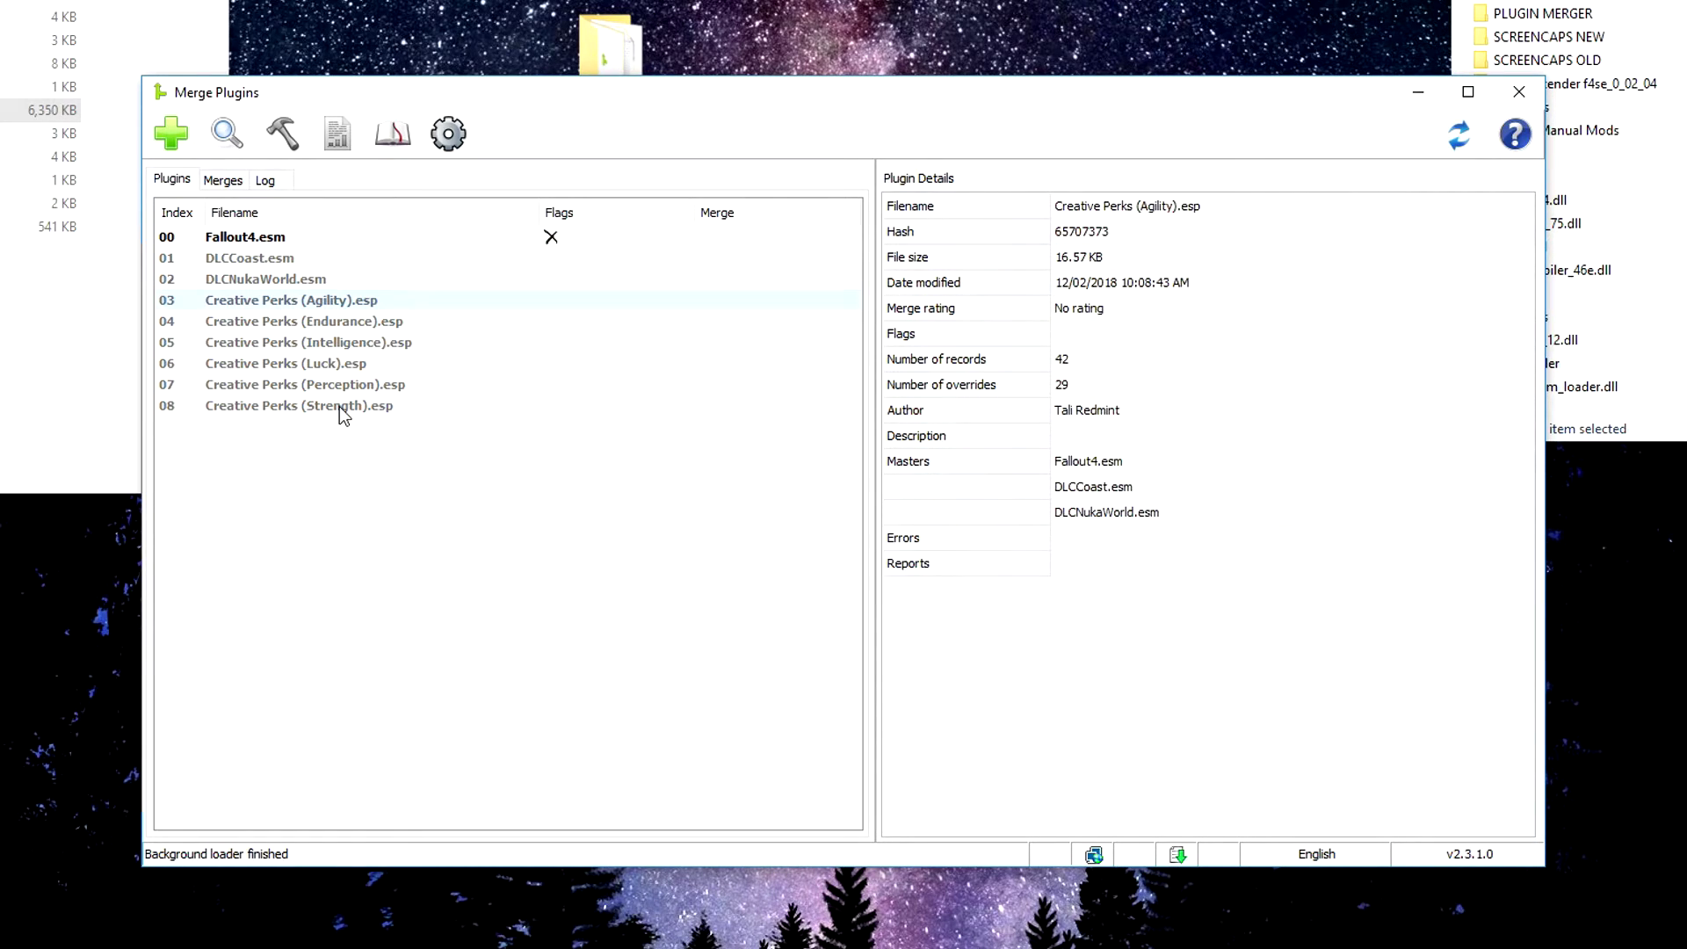
left_click(253, 237)
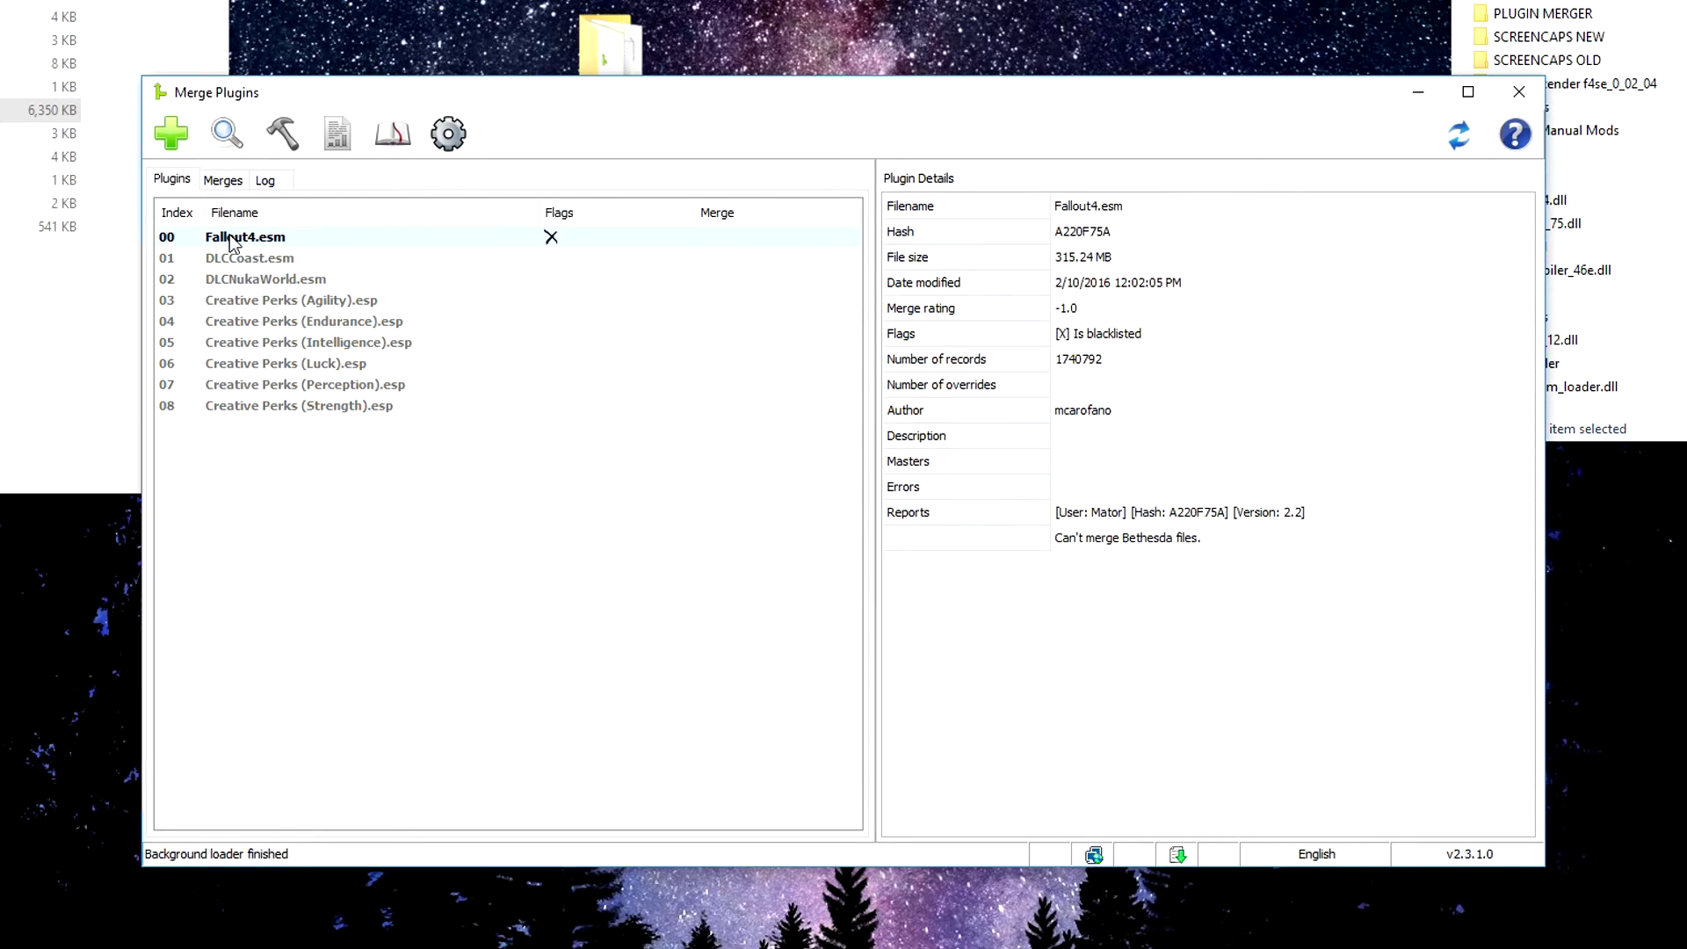
left_click(224, 180)
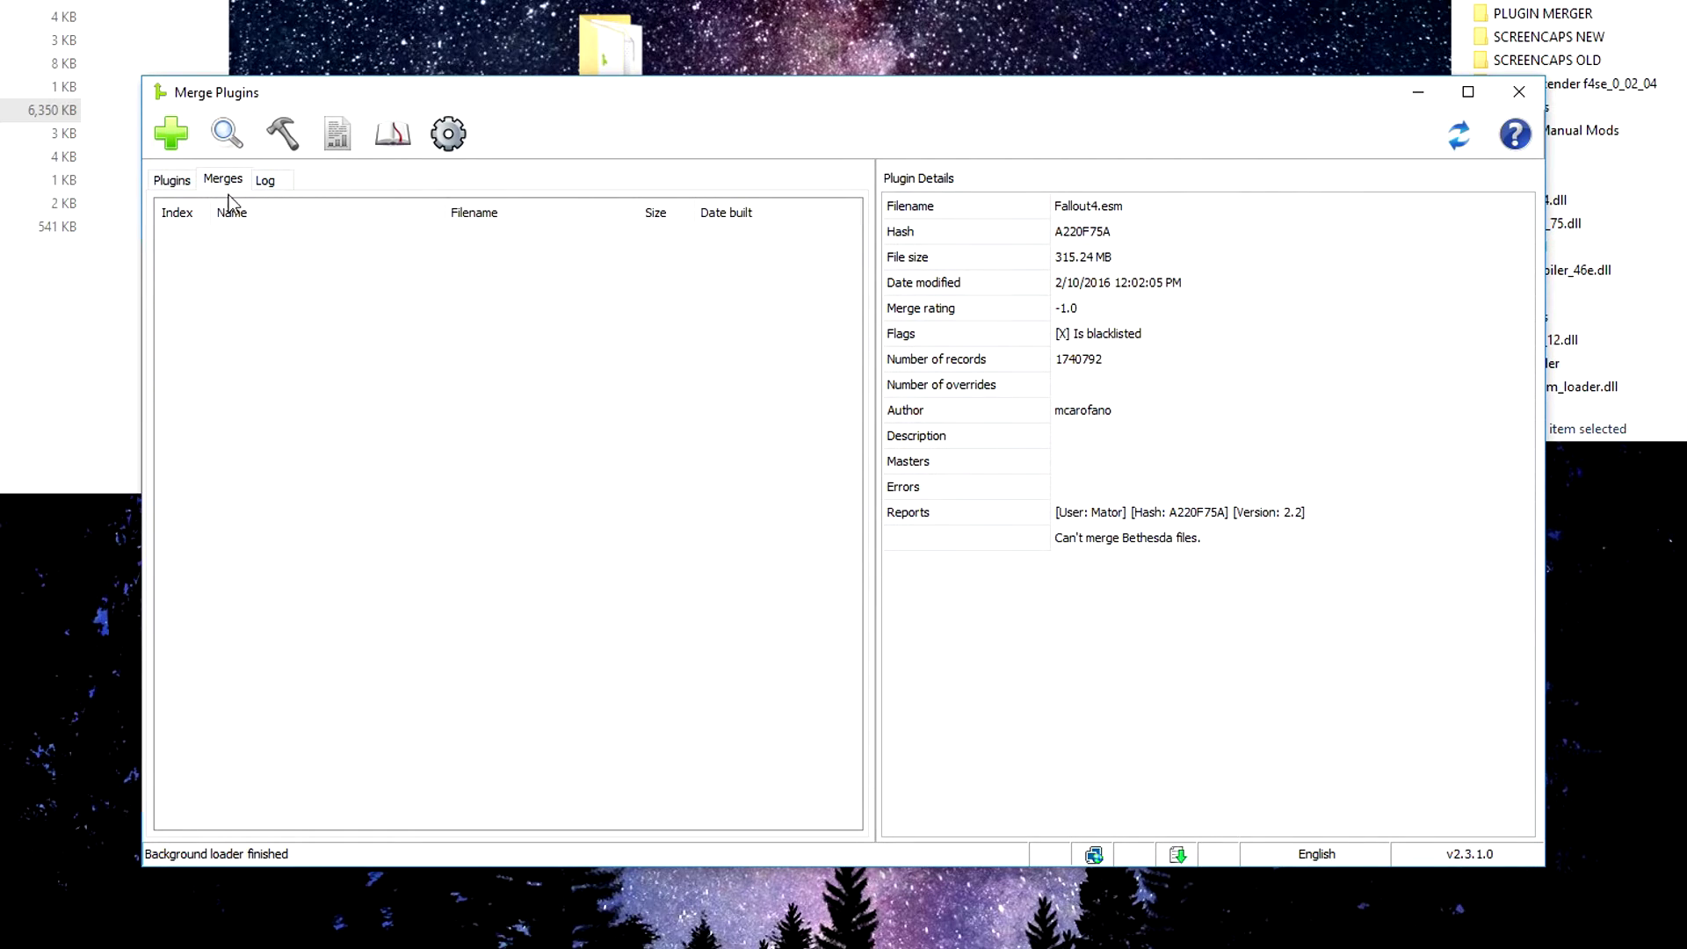
right_click(230, 272)
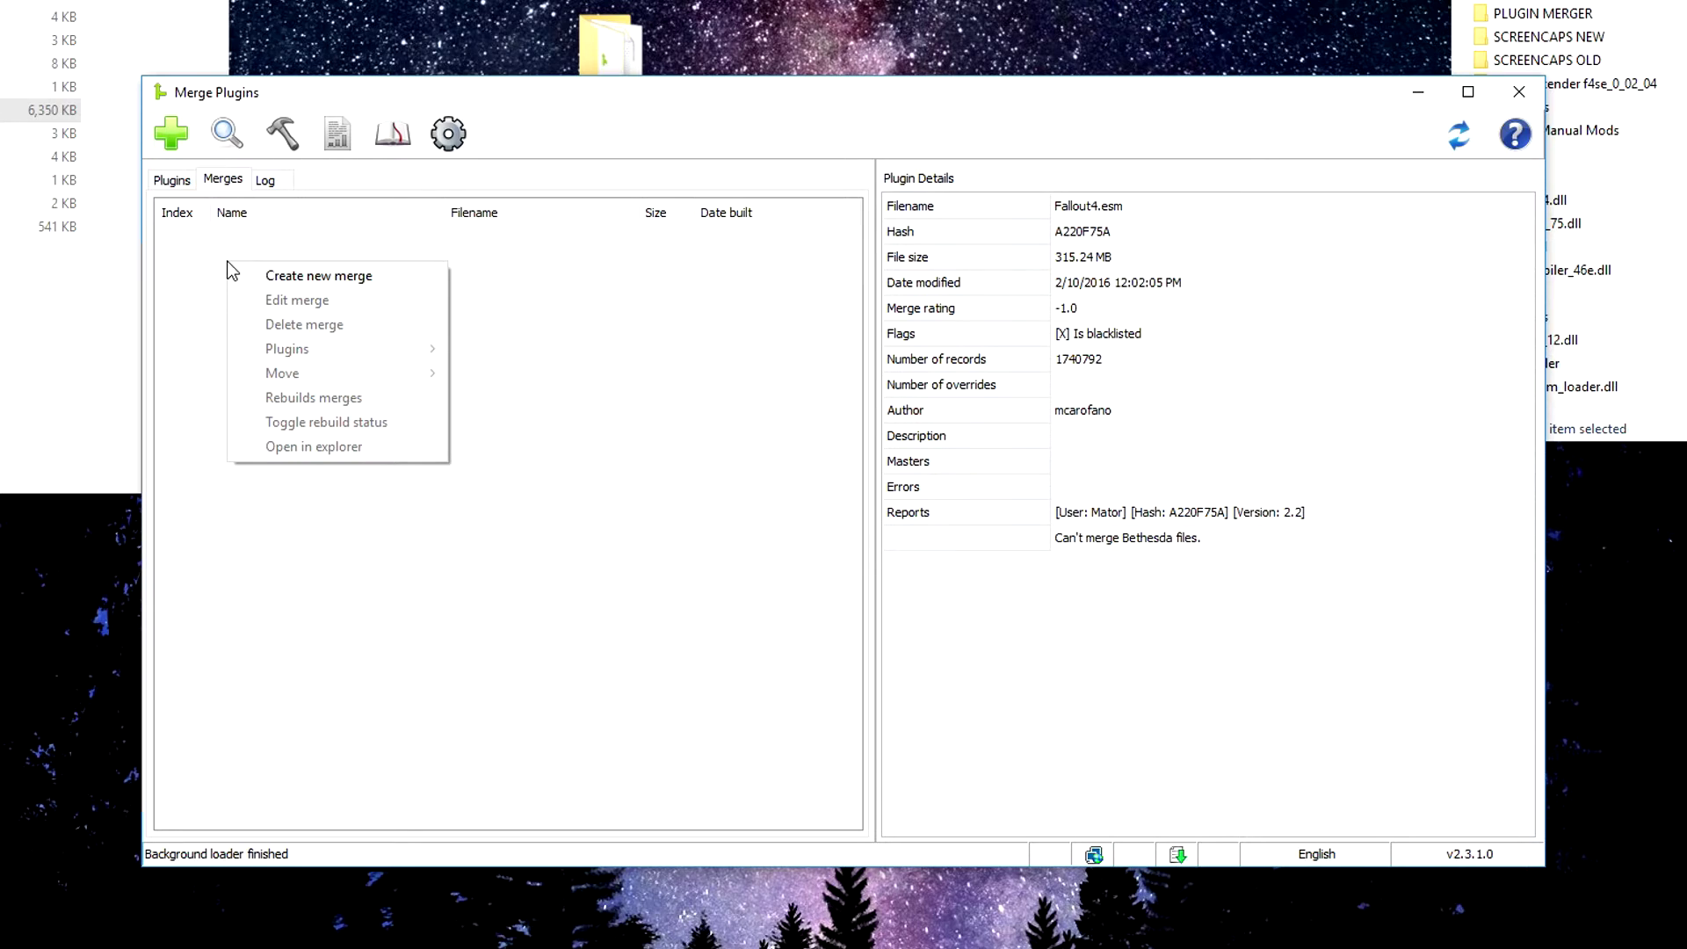
left_click(167, 181)
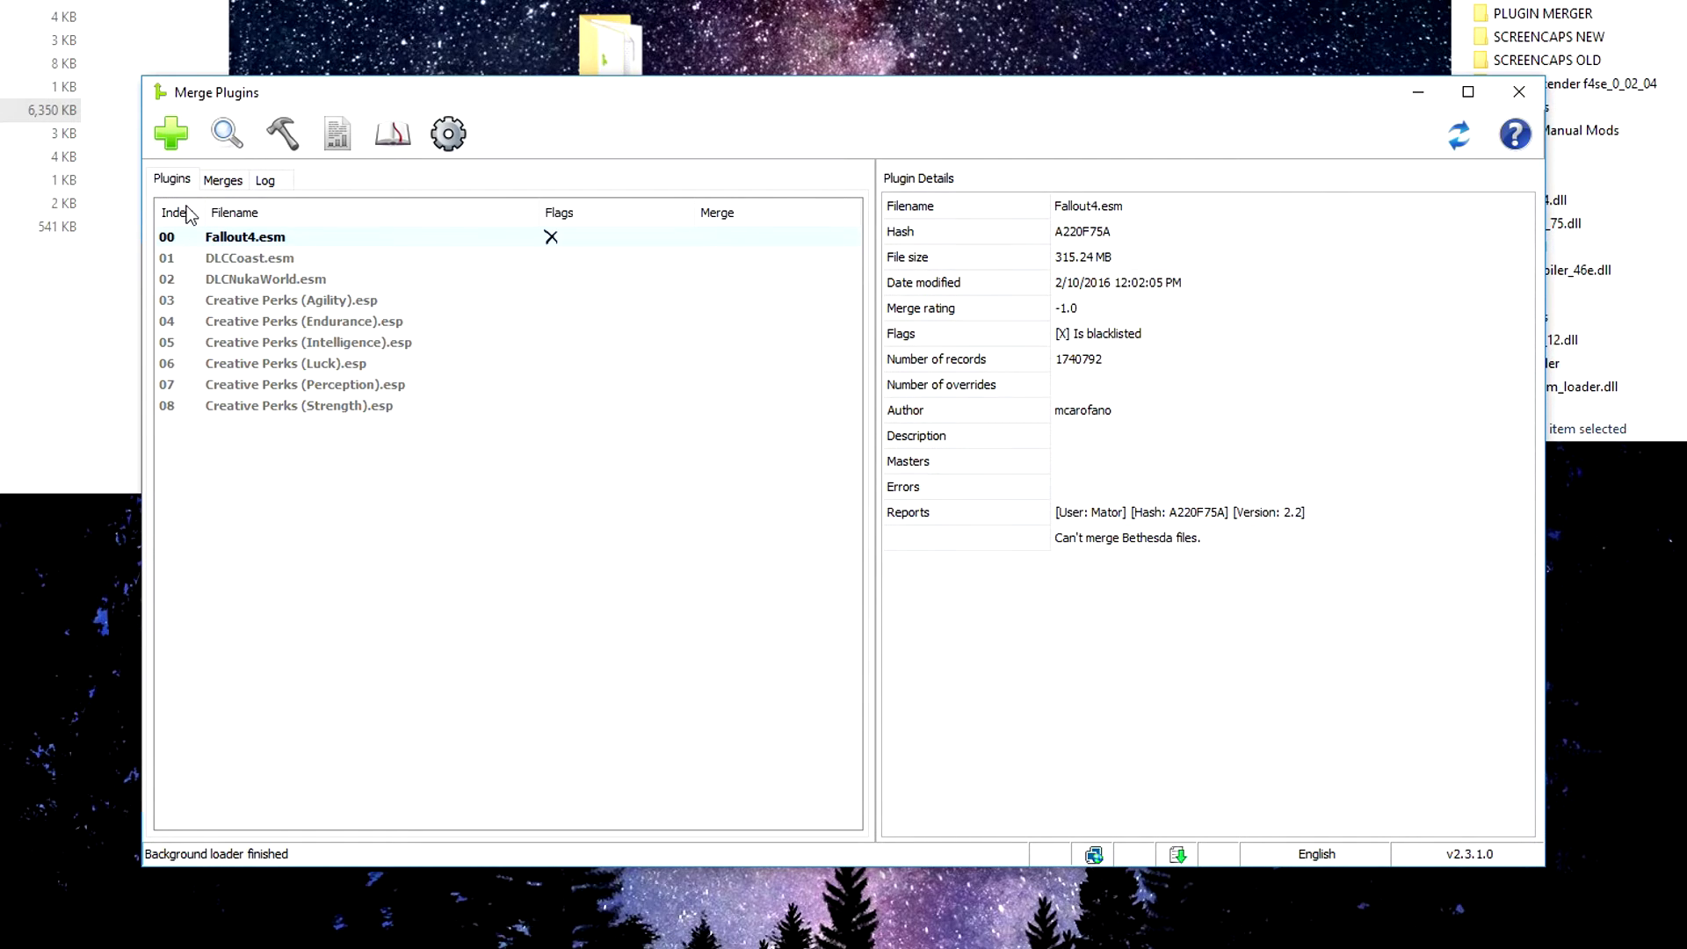
Start a new merge from Creative Perks (Strength).esp and name it MyCreativePerks
left_click(321, 411)
right_click(324, 414)
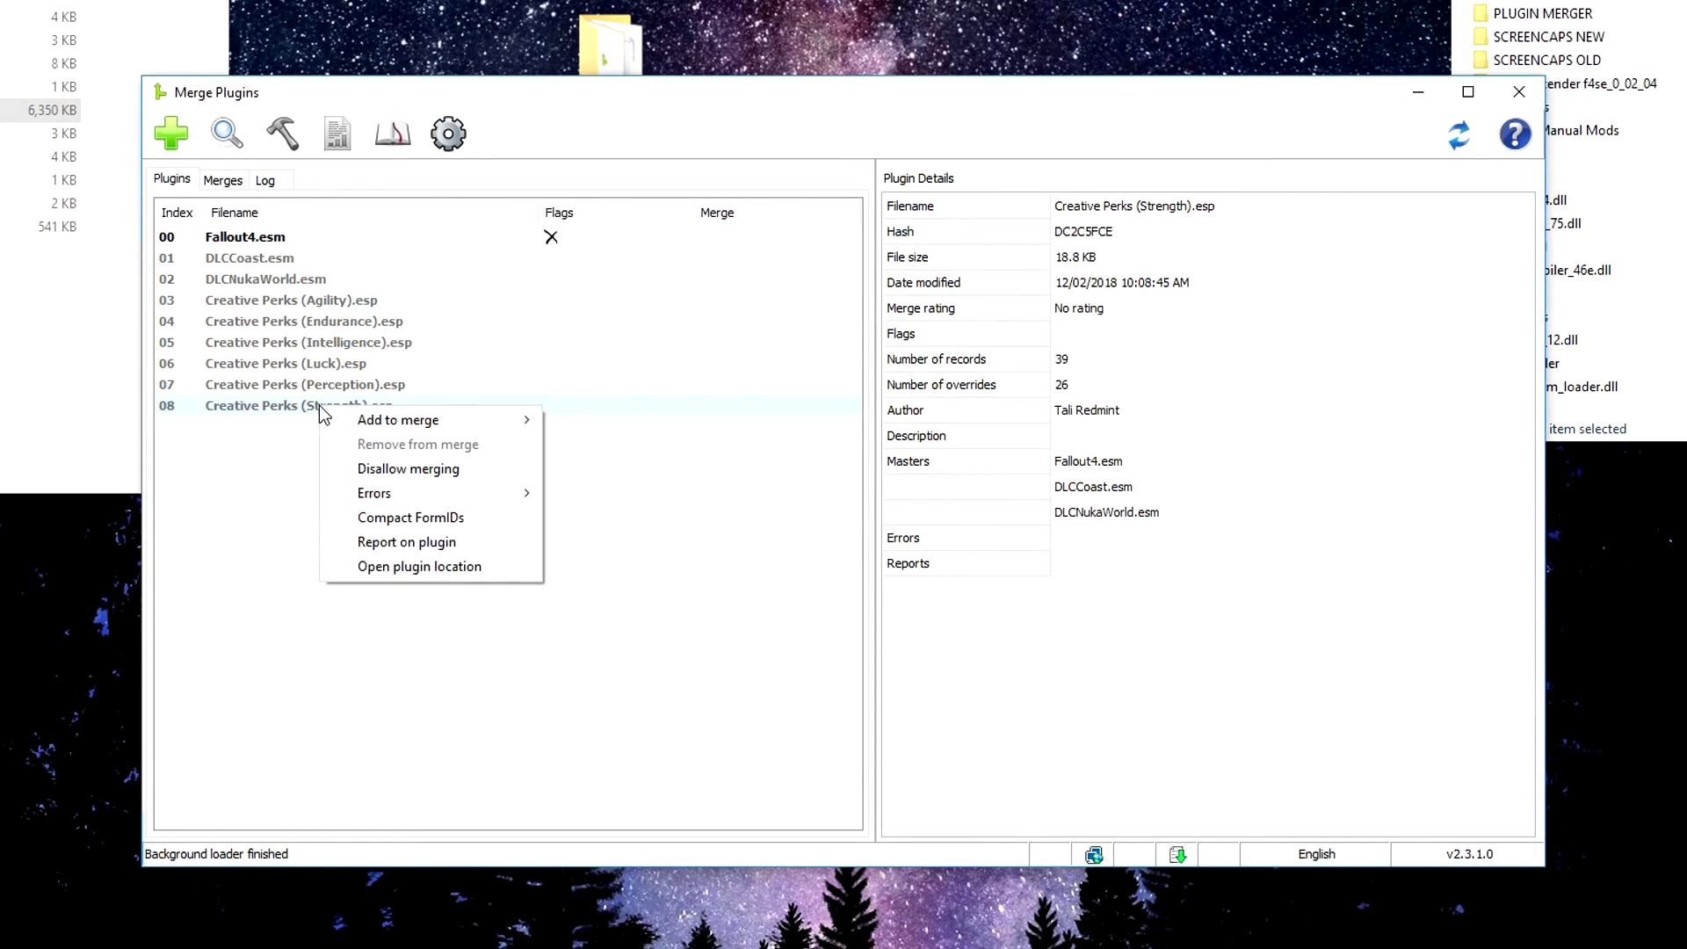
mouse_move(399, 422)
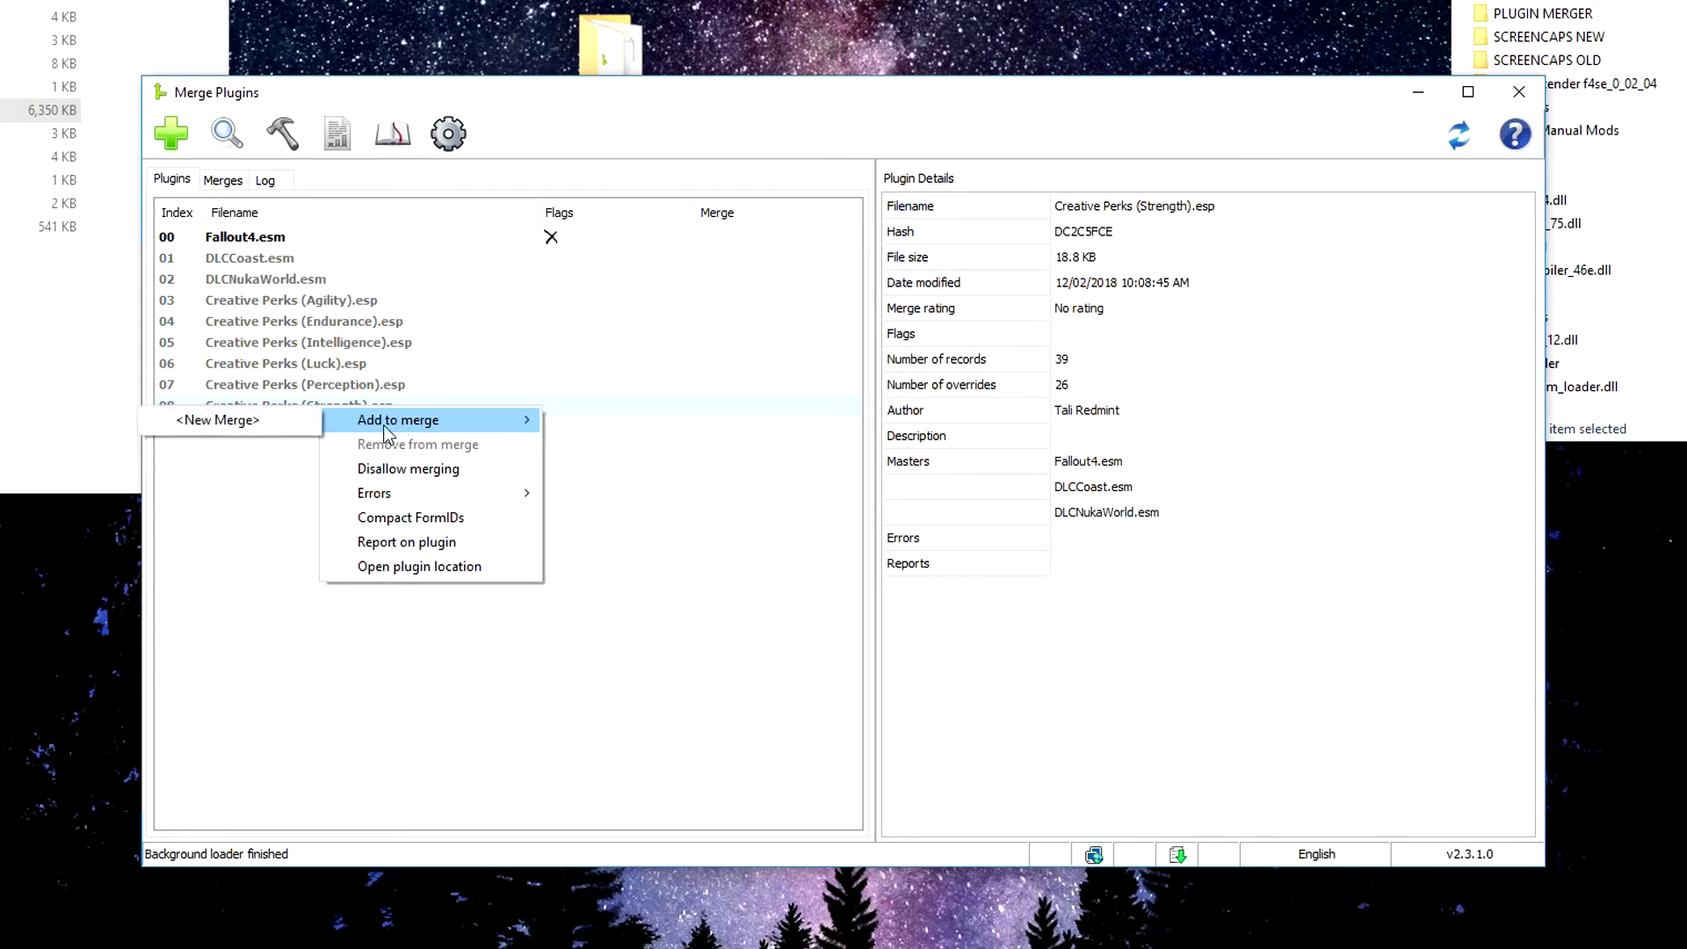
left_click(225, 421)
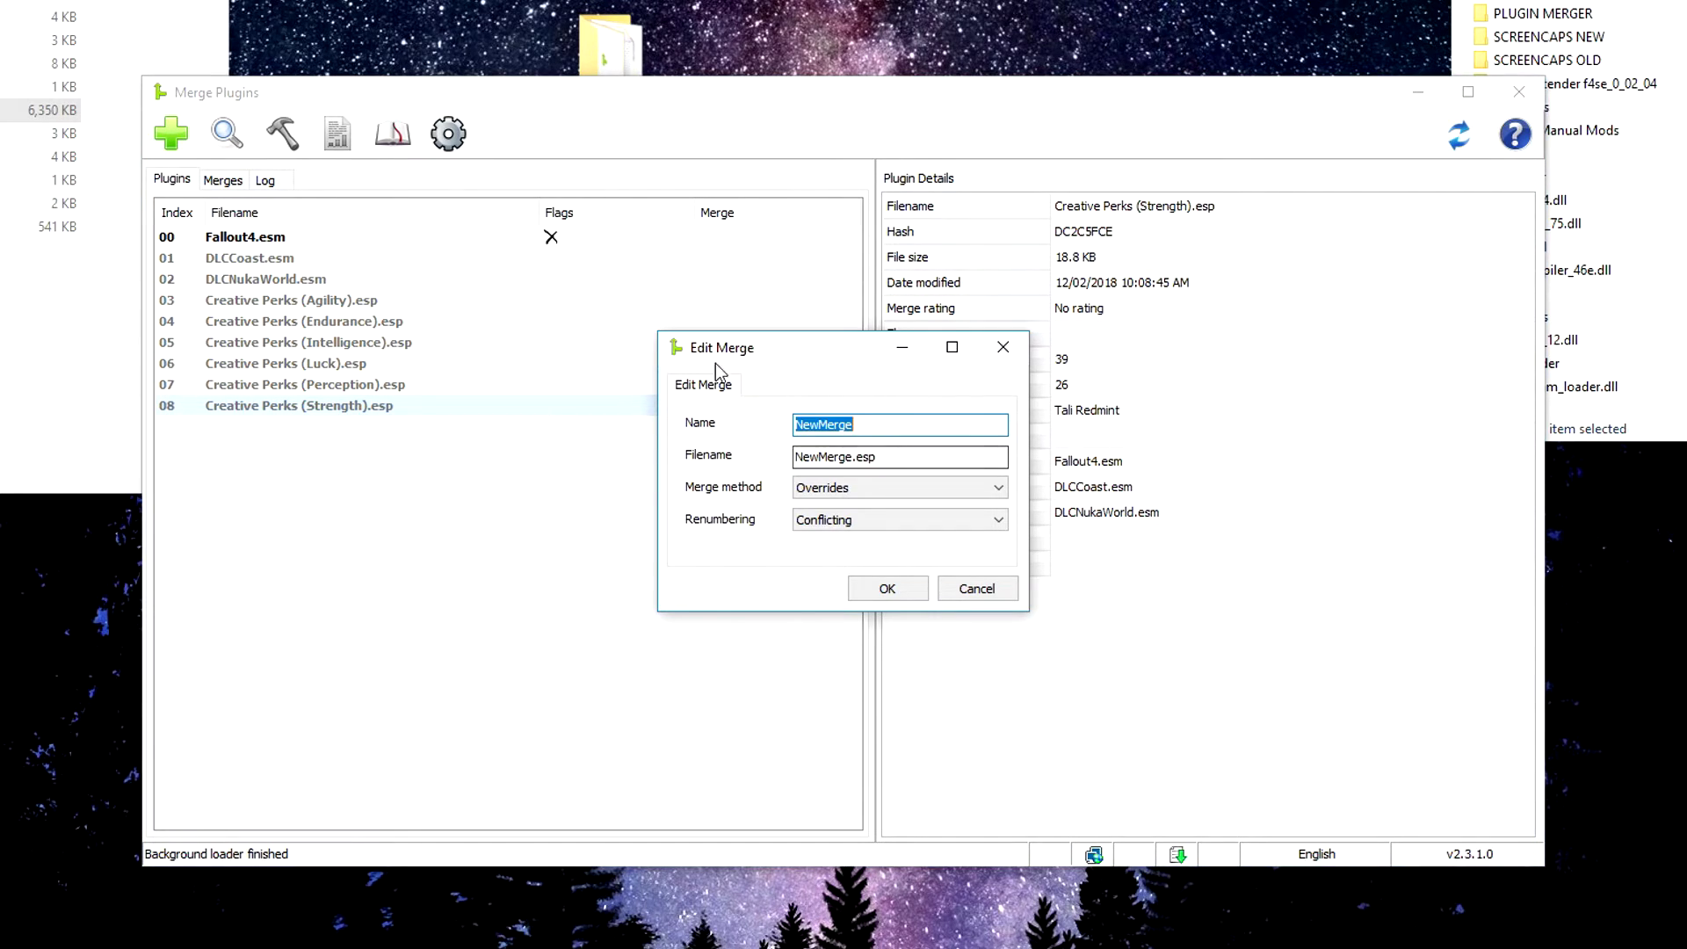
left_click_drag(960, 423, 716, 415)
type("MyCreativePerks")
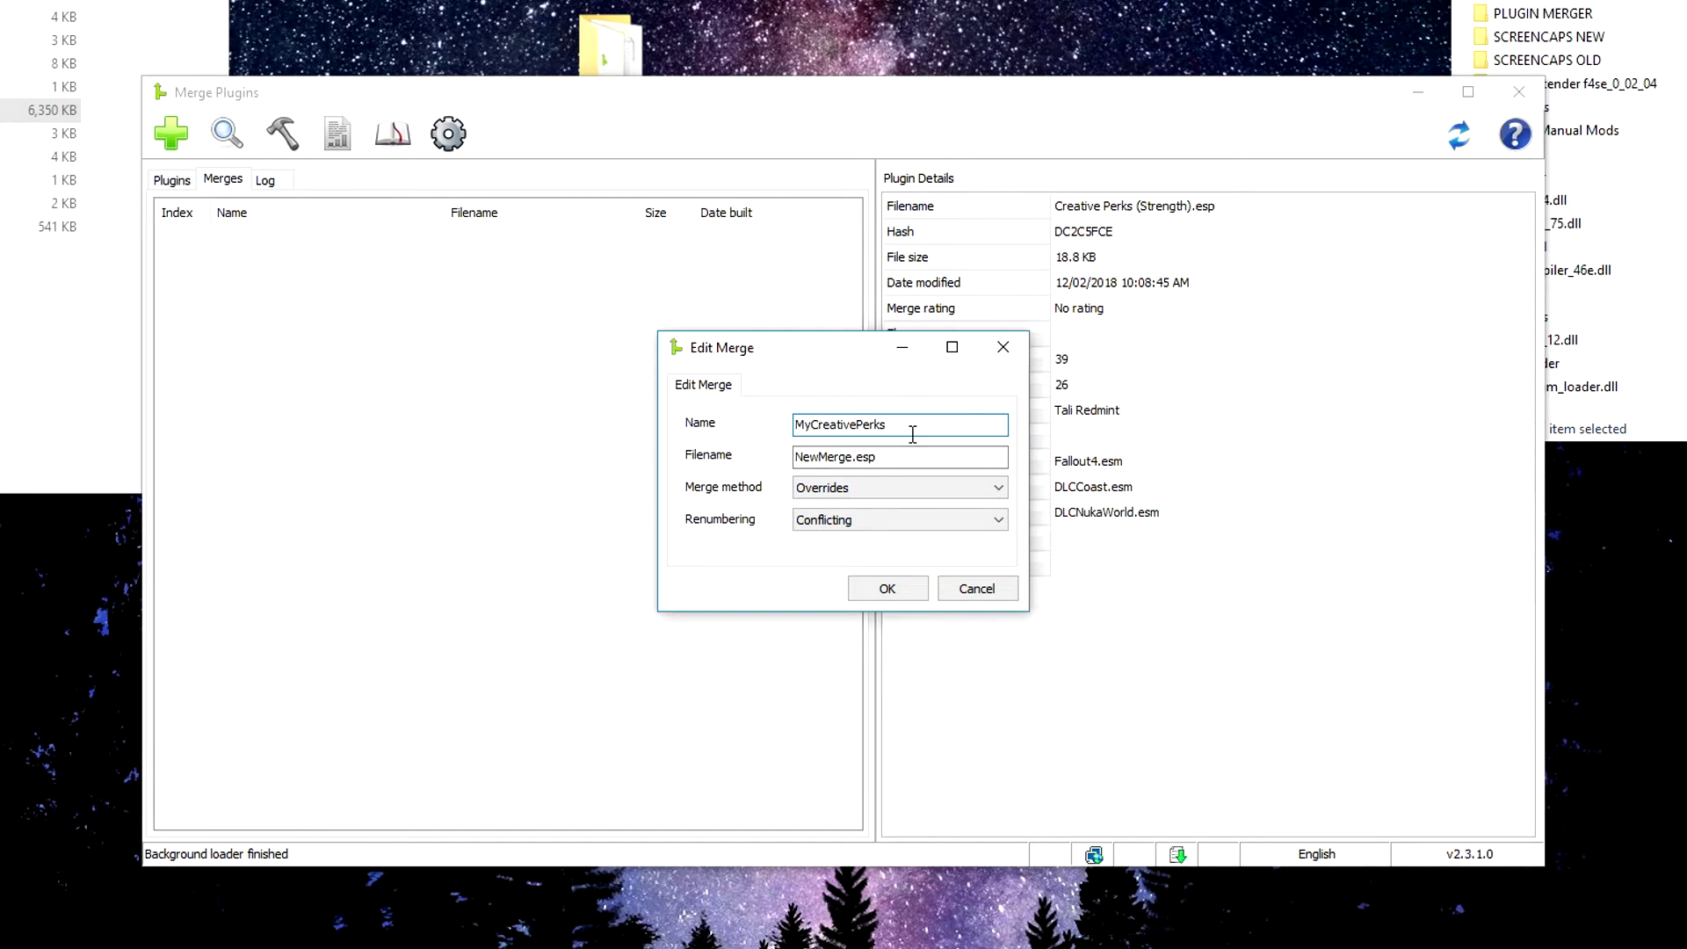
Set the merge's filename to MyCreativePerks.esp by reusing the merge name
left_click_drag(894, 427, 665, 431)
key("ctrl+c")
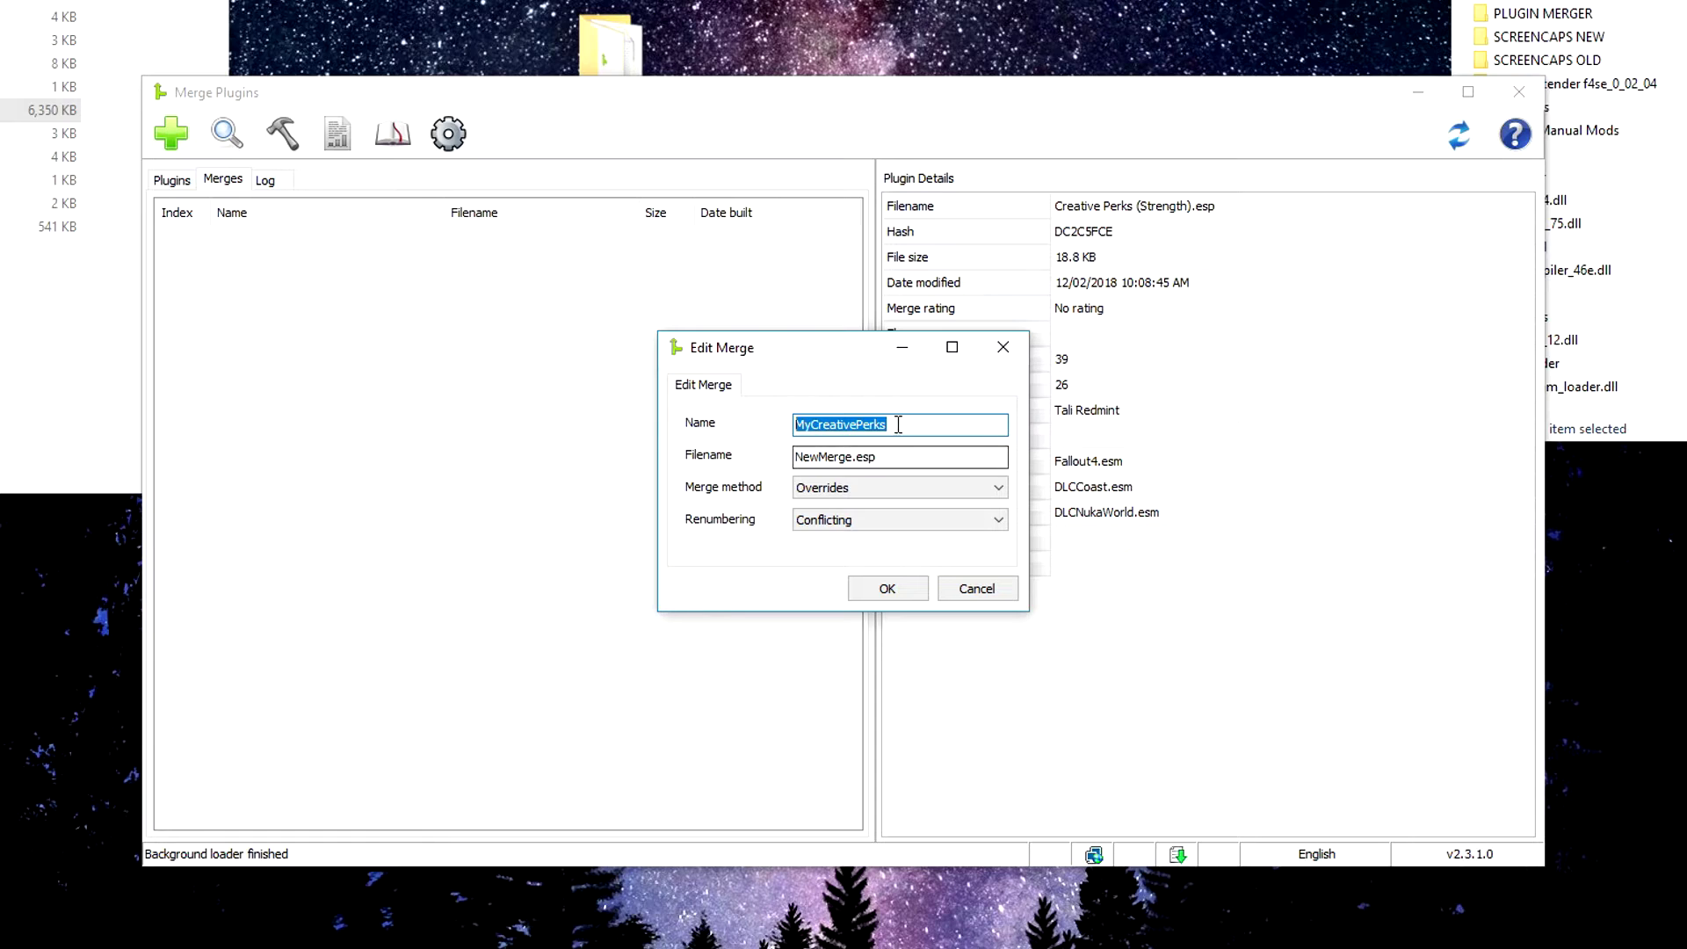
left_click_drag(853, 456, 703, 466)
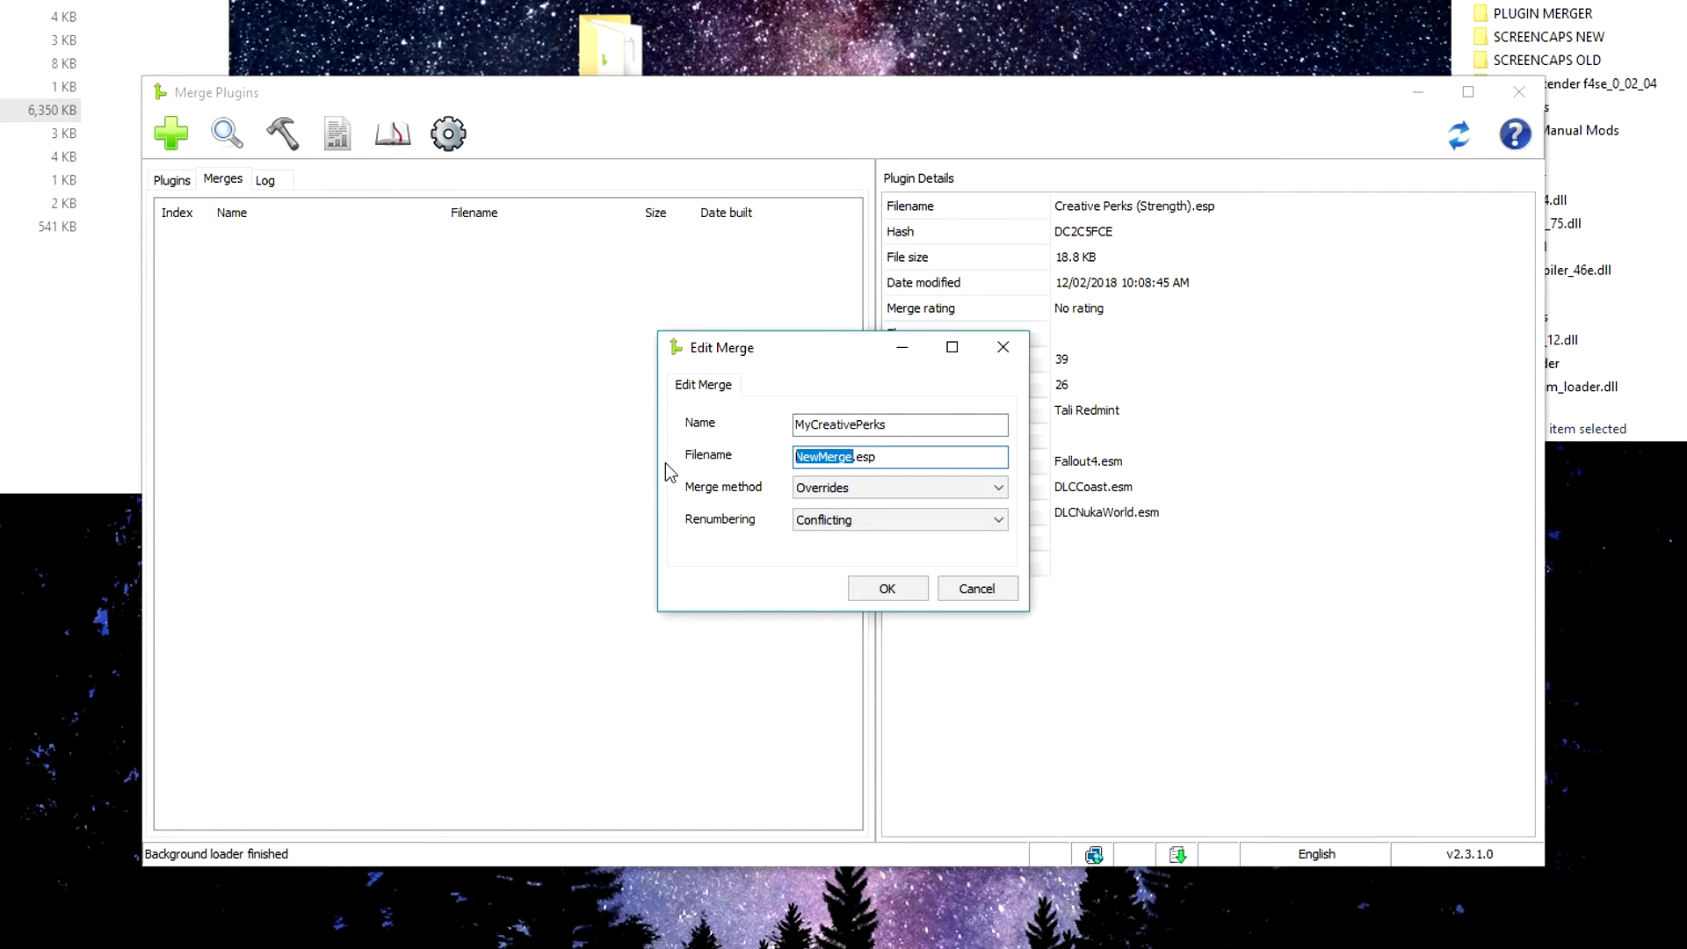
right_click(819, 459)
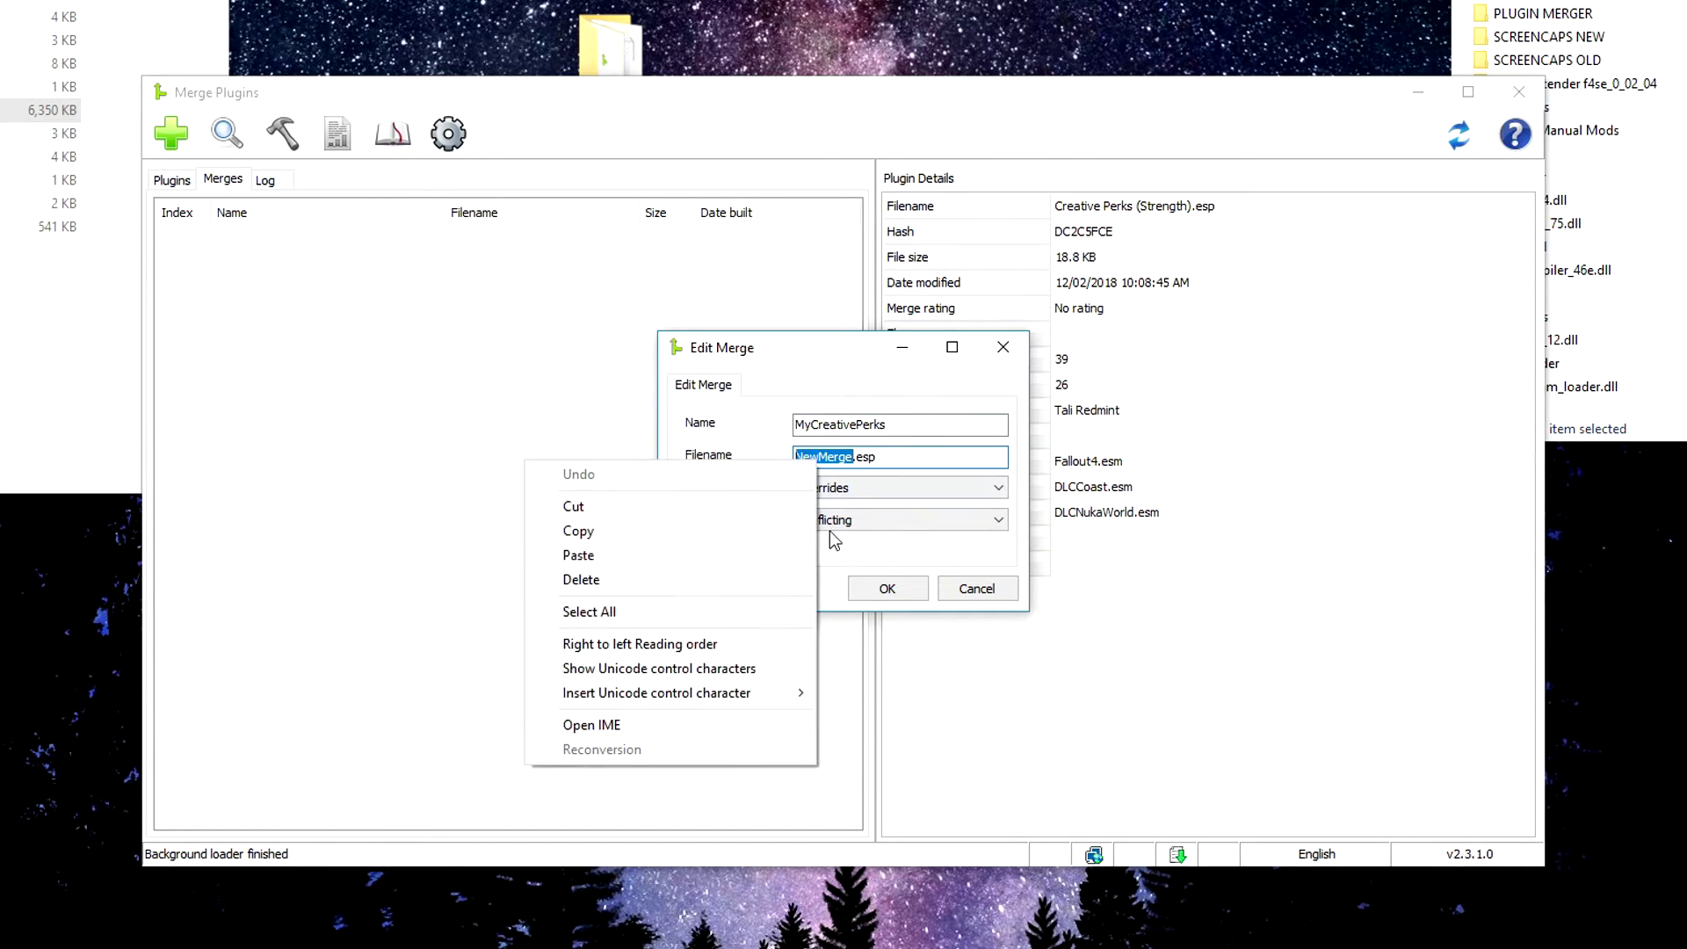
left_click(624, 554)
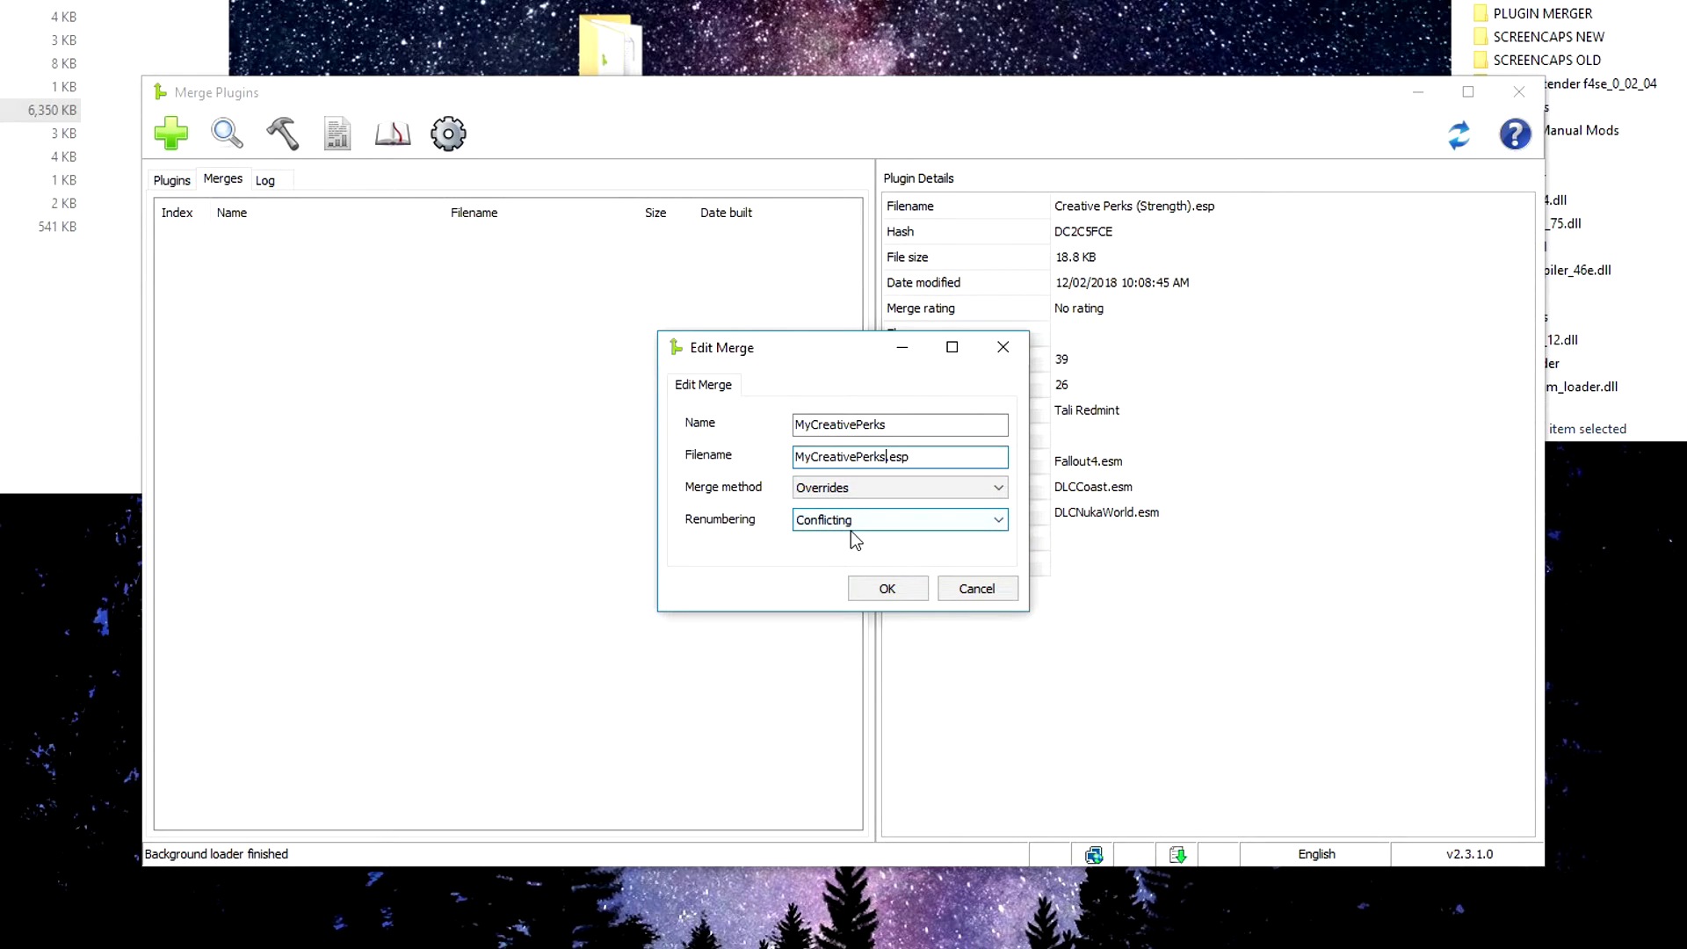
Keep the merge method Overrides and the renumbering Conflicting, and create the merge
left_click(893, 482)
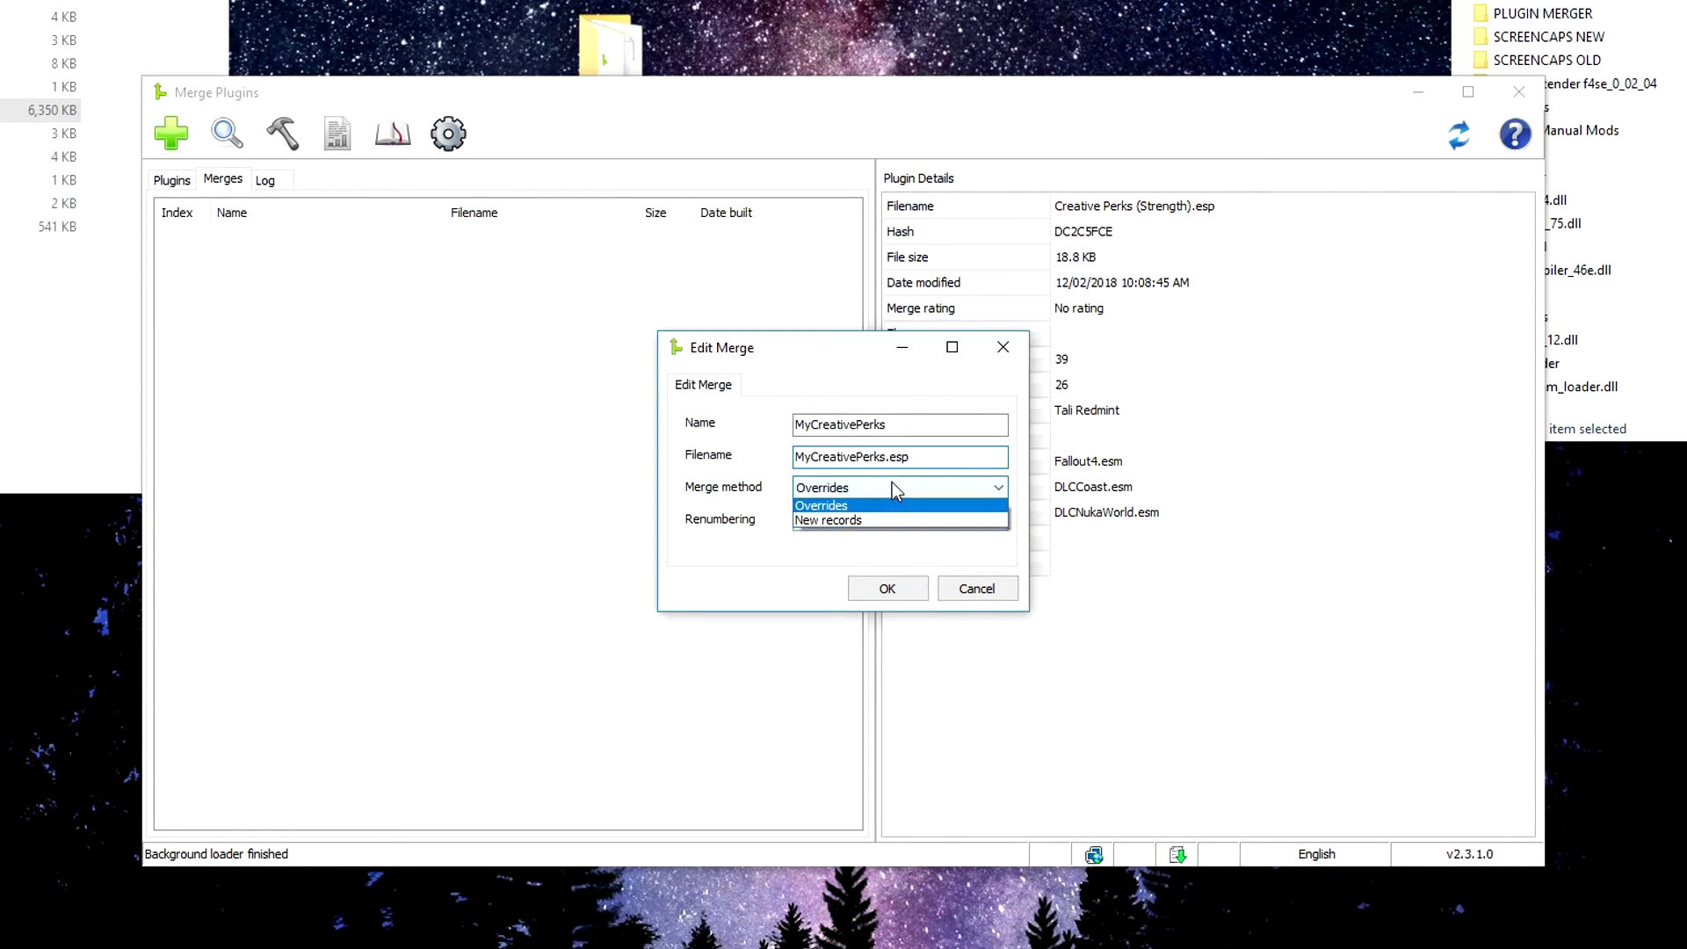
left_click(893, 481)
key("Tab")
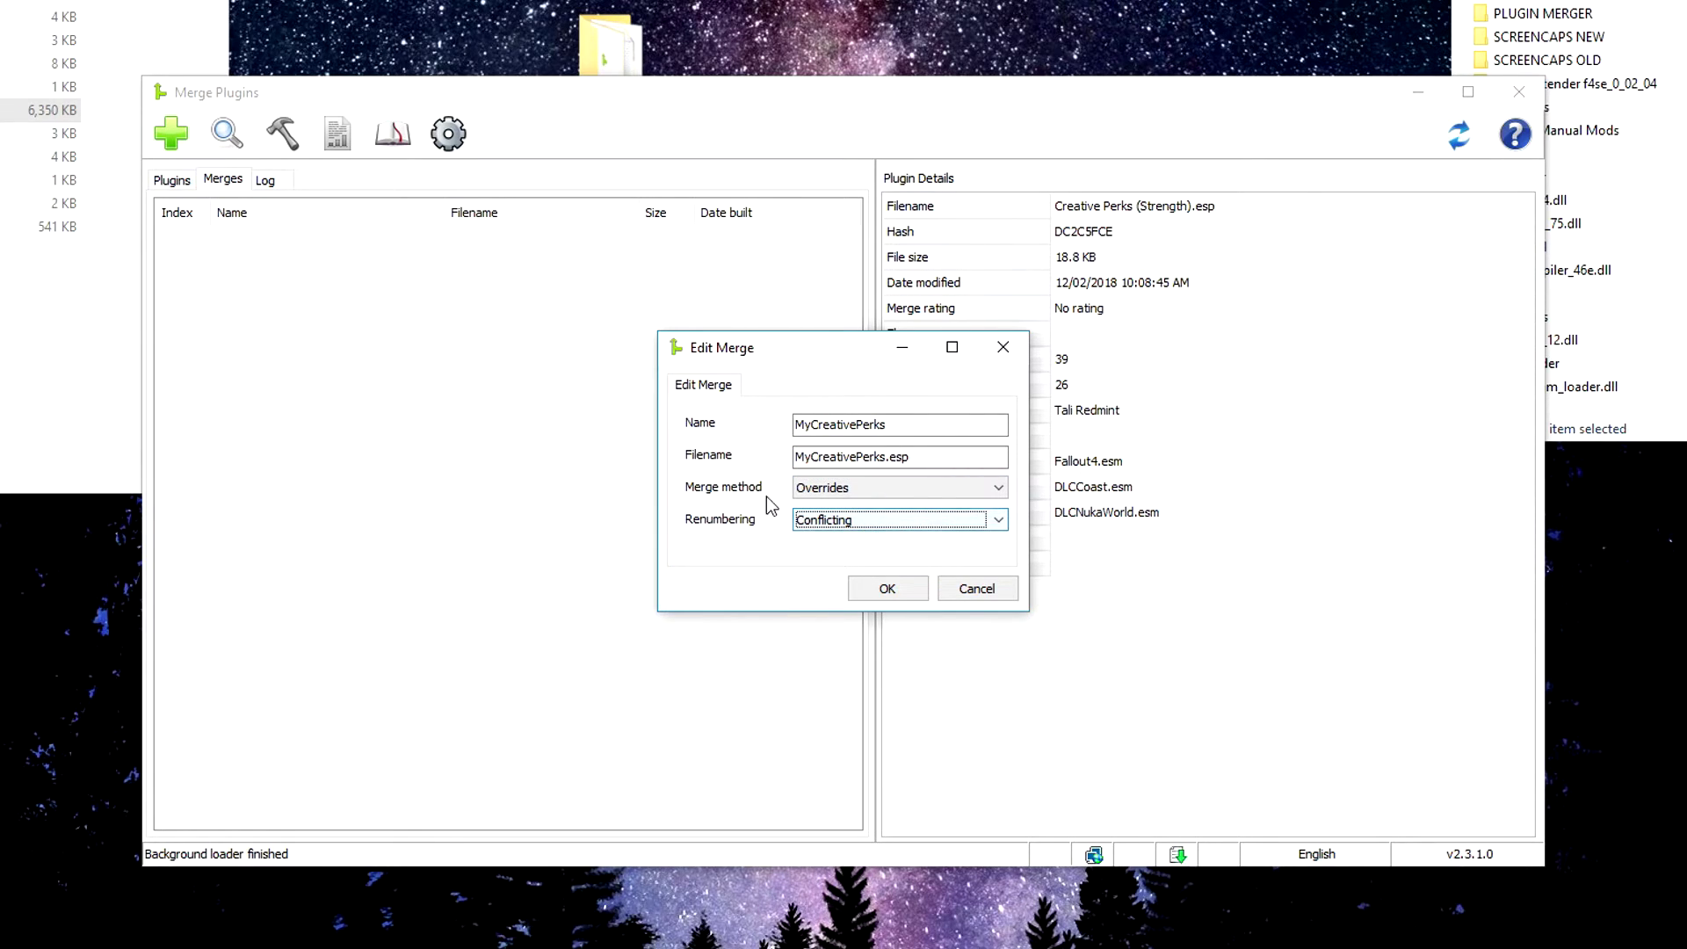
left_click(828, 524)
left_click(817, 540)
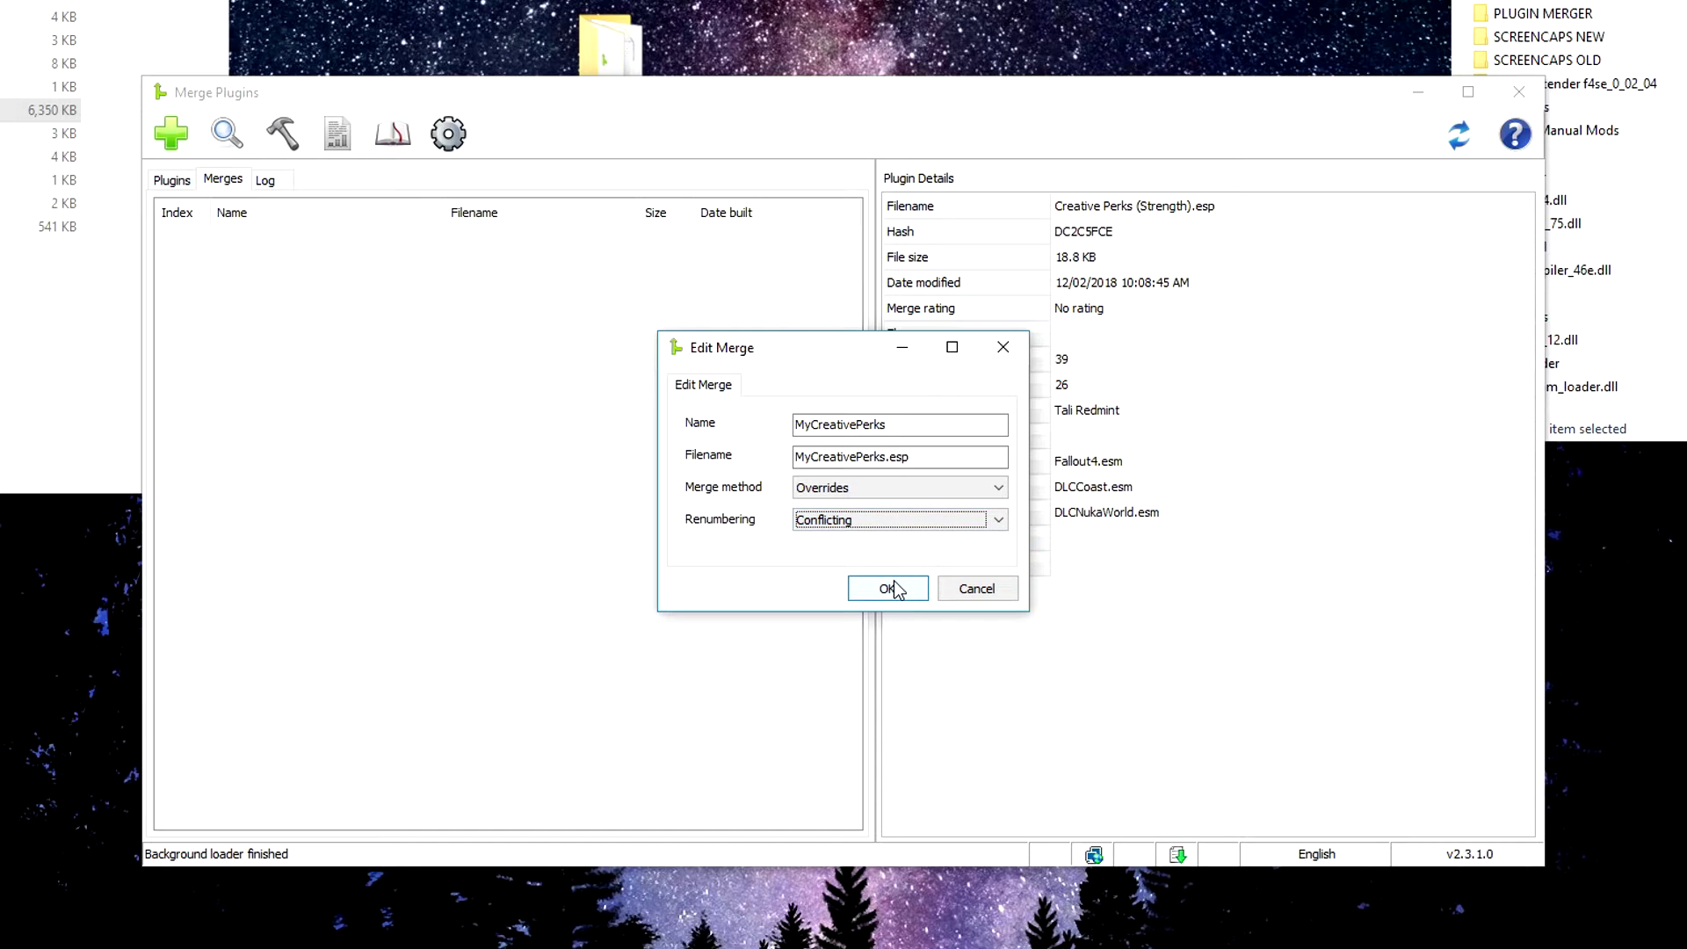
left_click(889, 589)
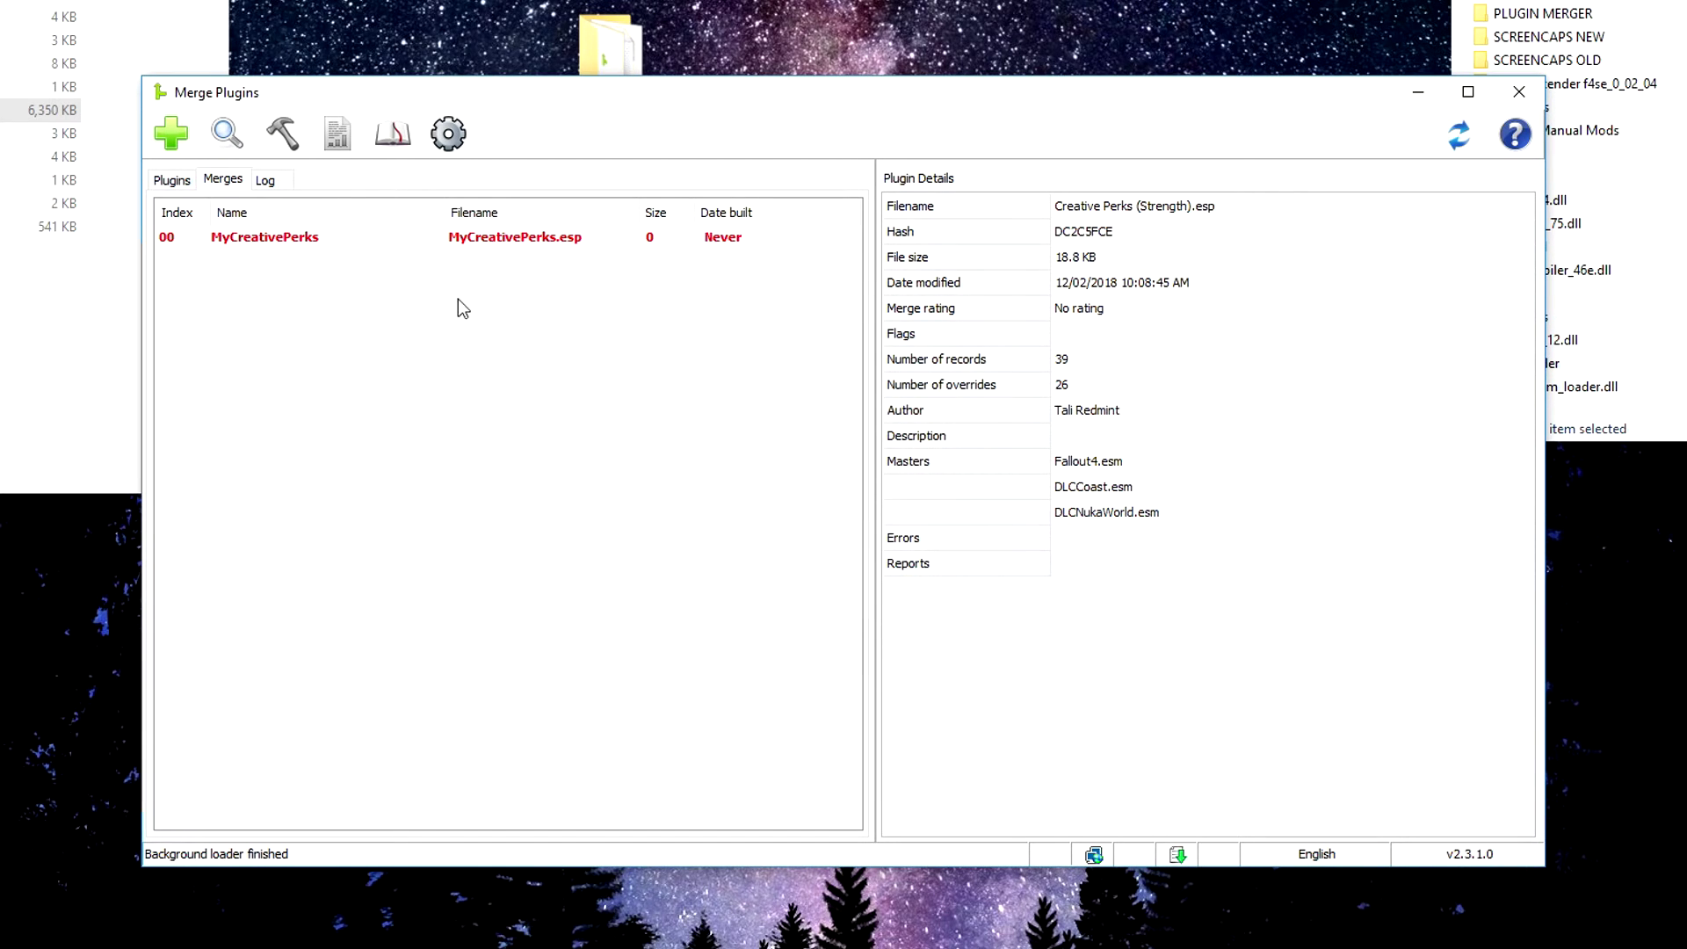
Add all six Creative Perks plugins, Agility through Strength, to the MyCreativePerks merge
left_click(302, 242)
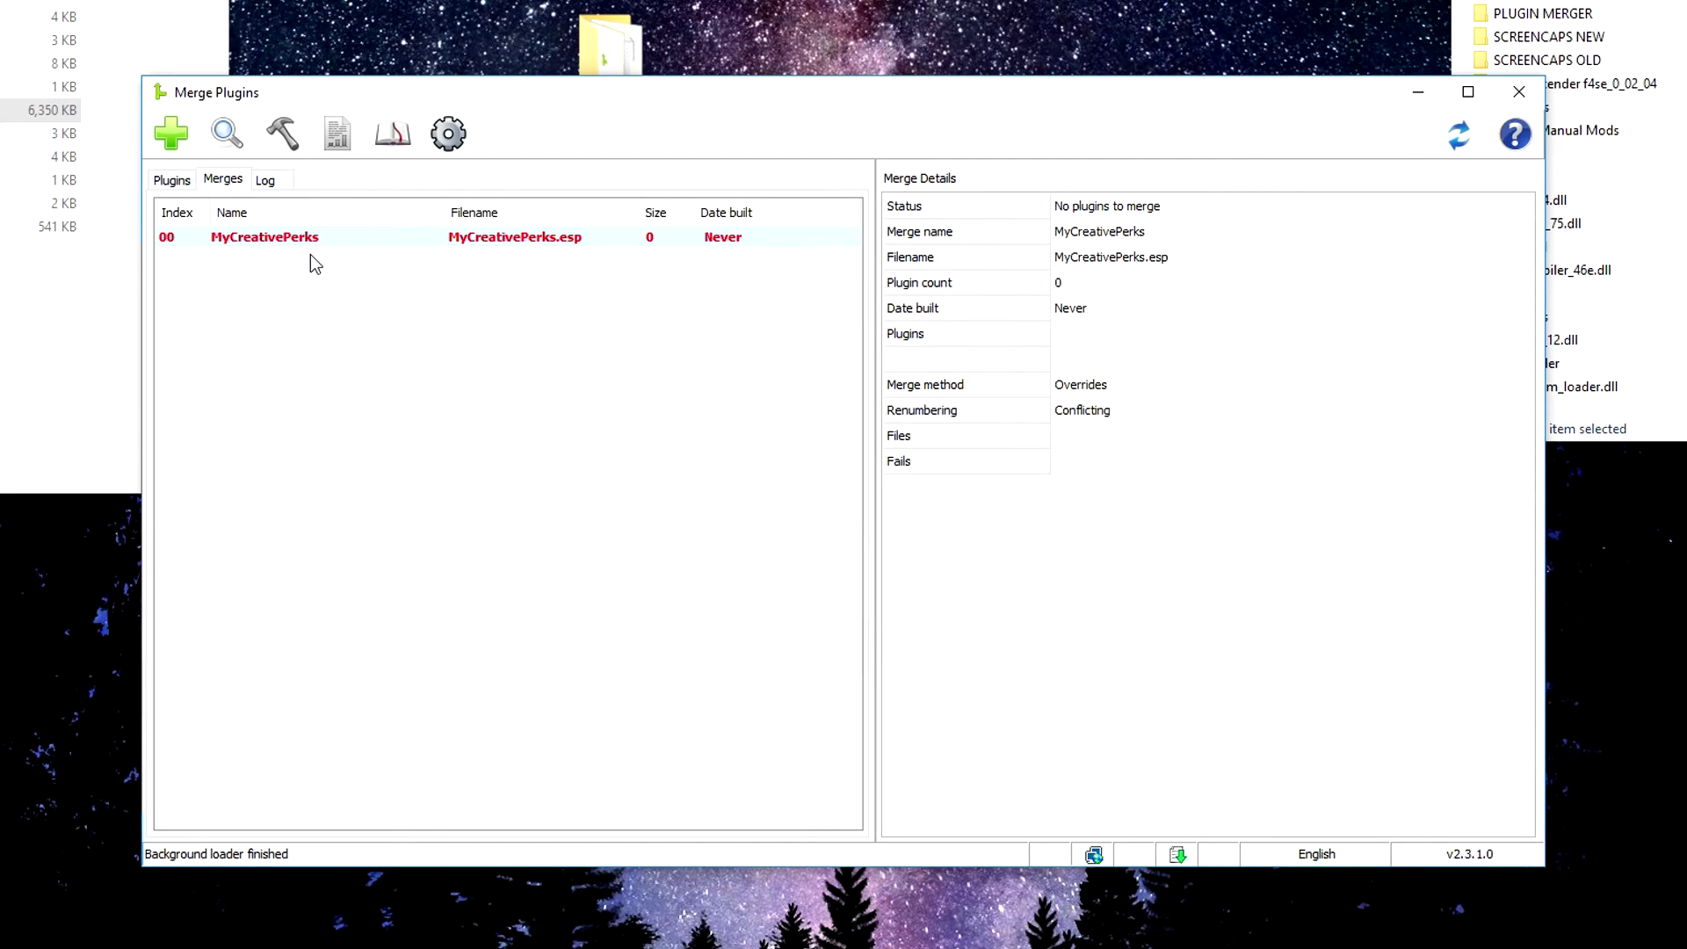
left_click(169, 181)
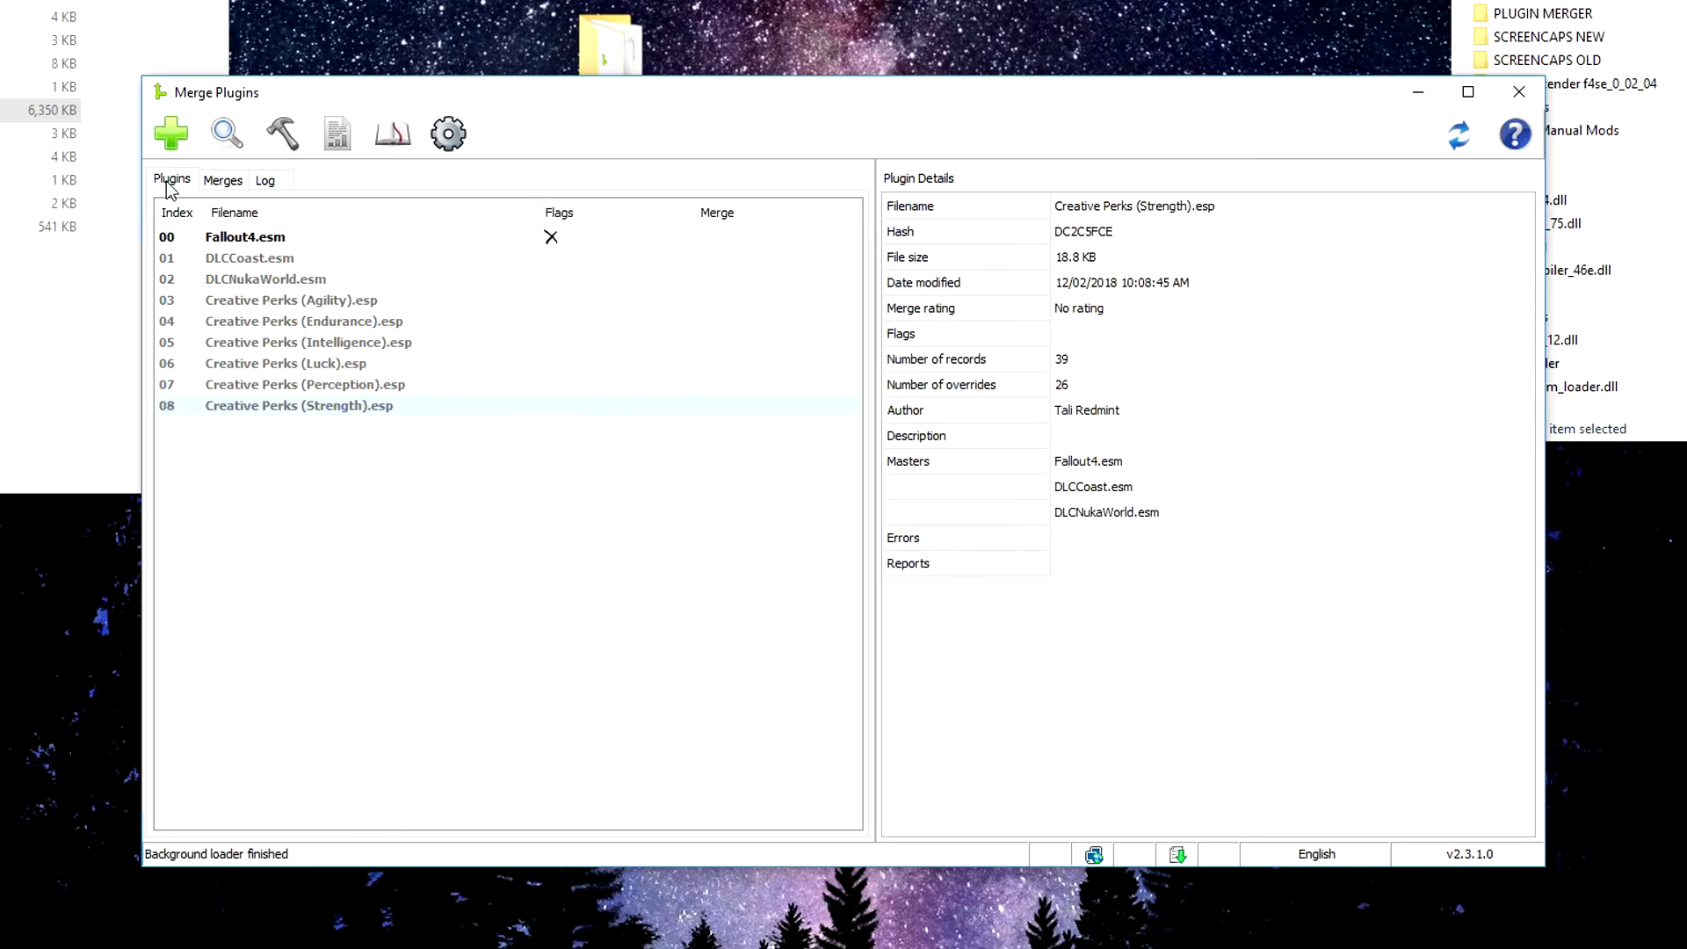
left_click(340, 399)
left_click(304, 304, "shift")
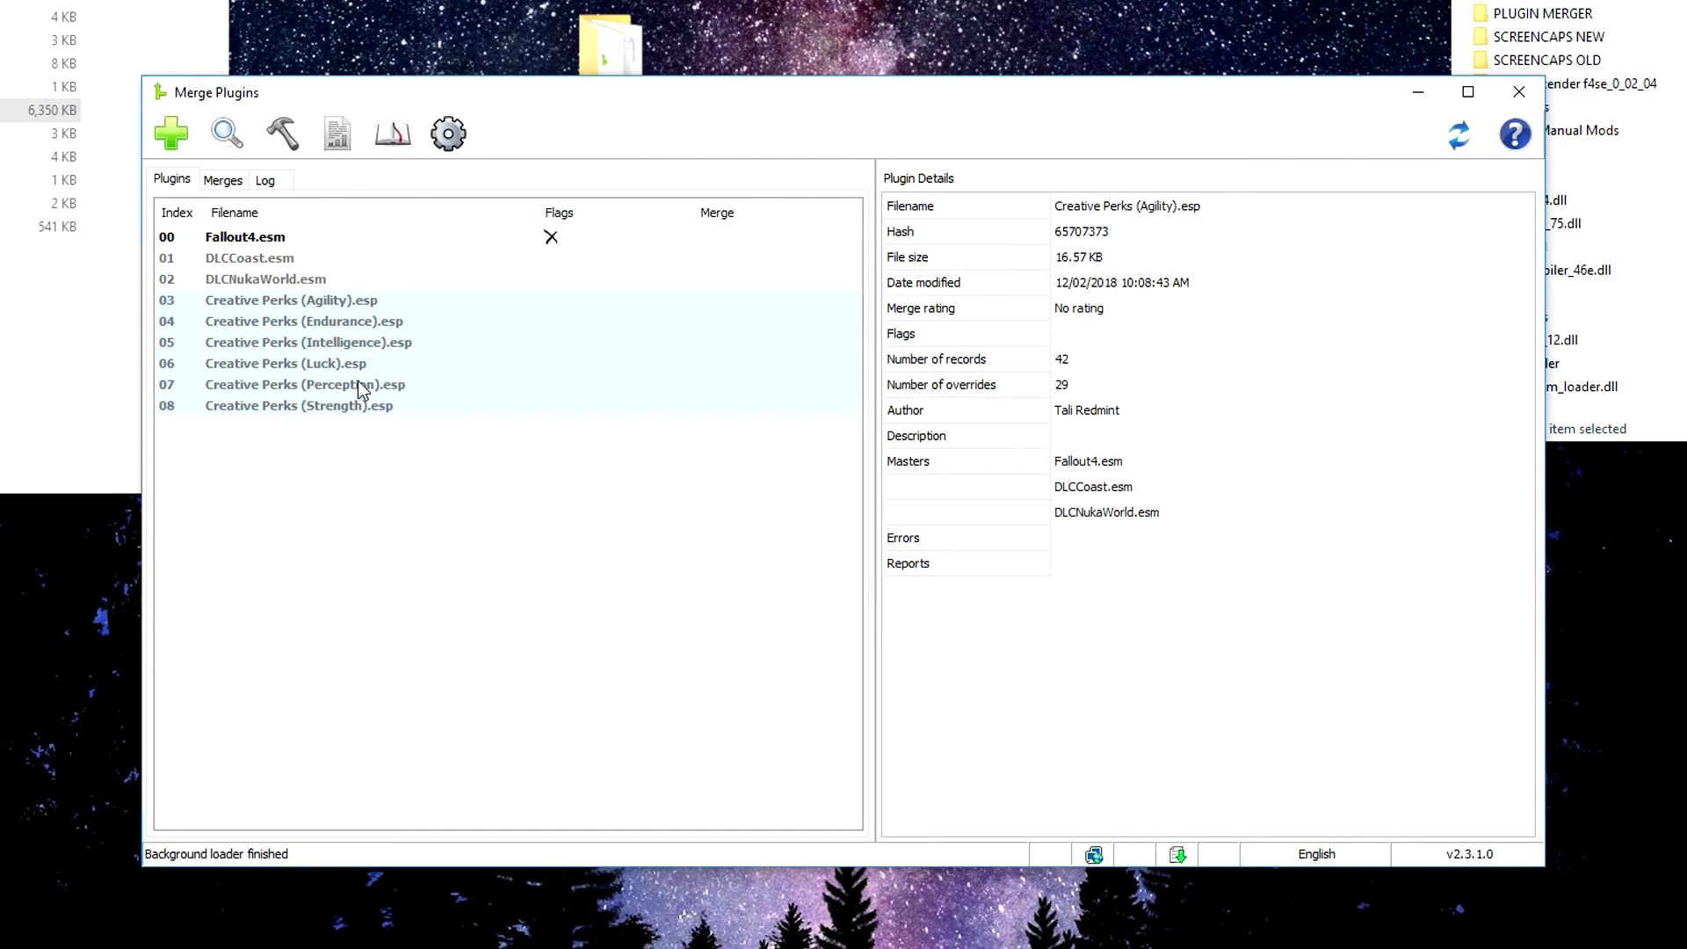
right_click(305, 361)
mouse_move(364, 371)
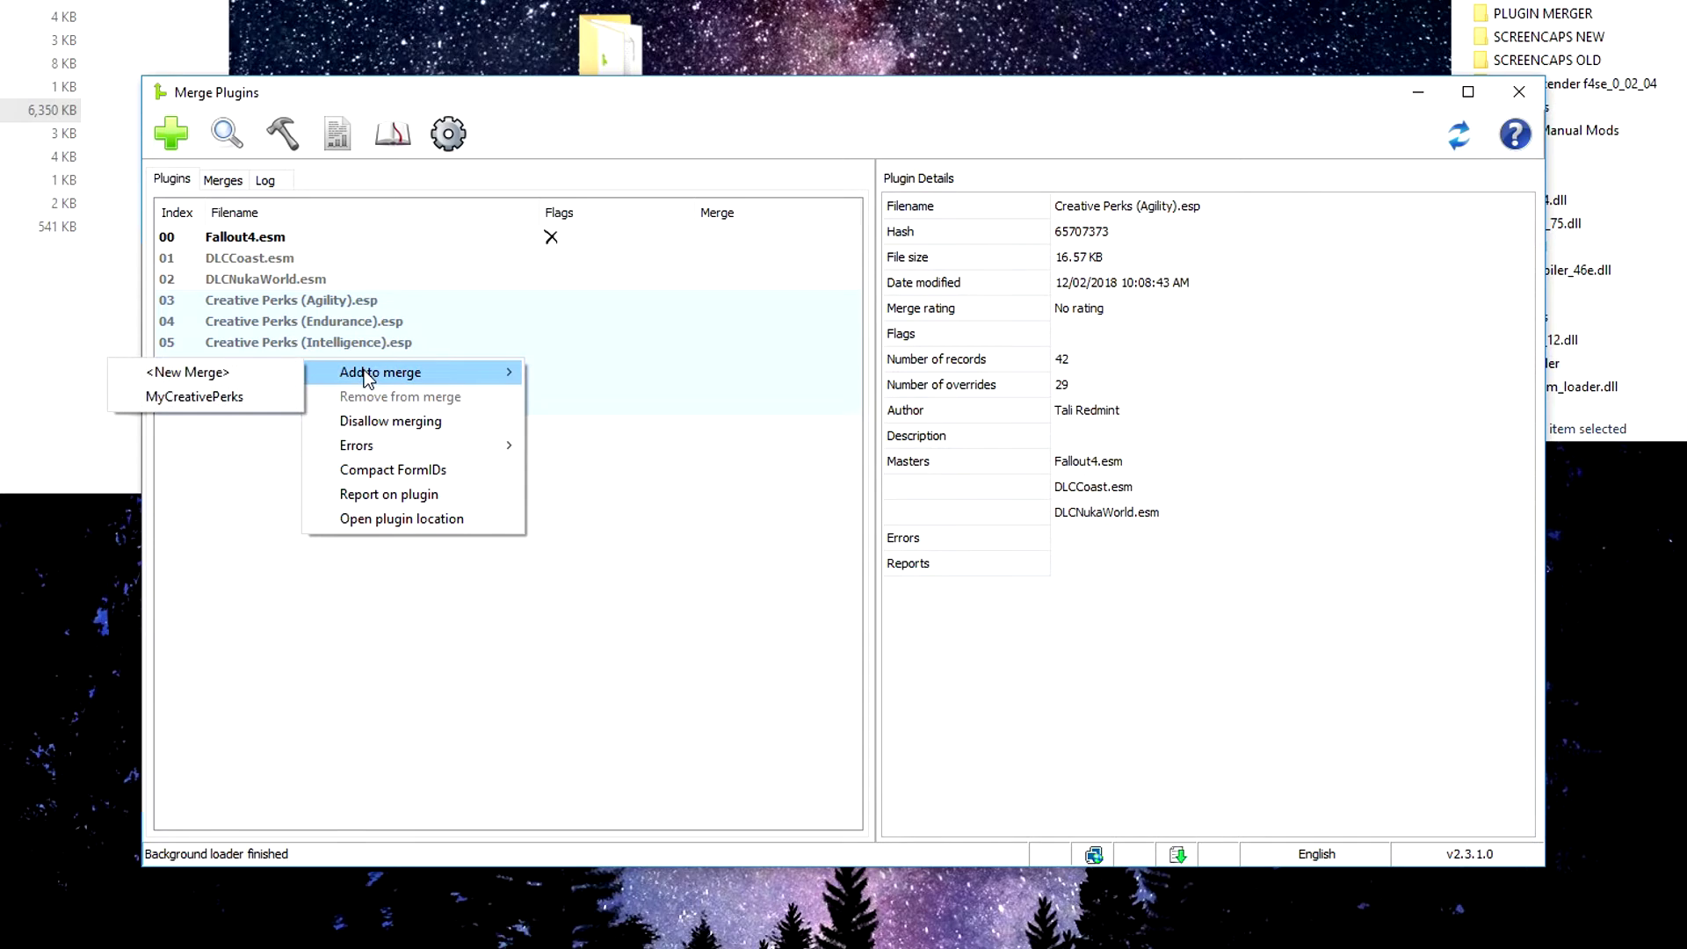
left_click(191, 400)
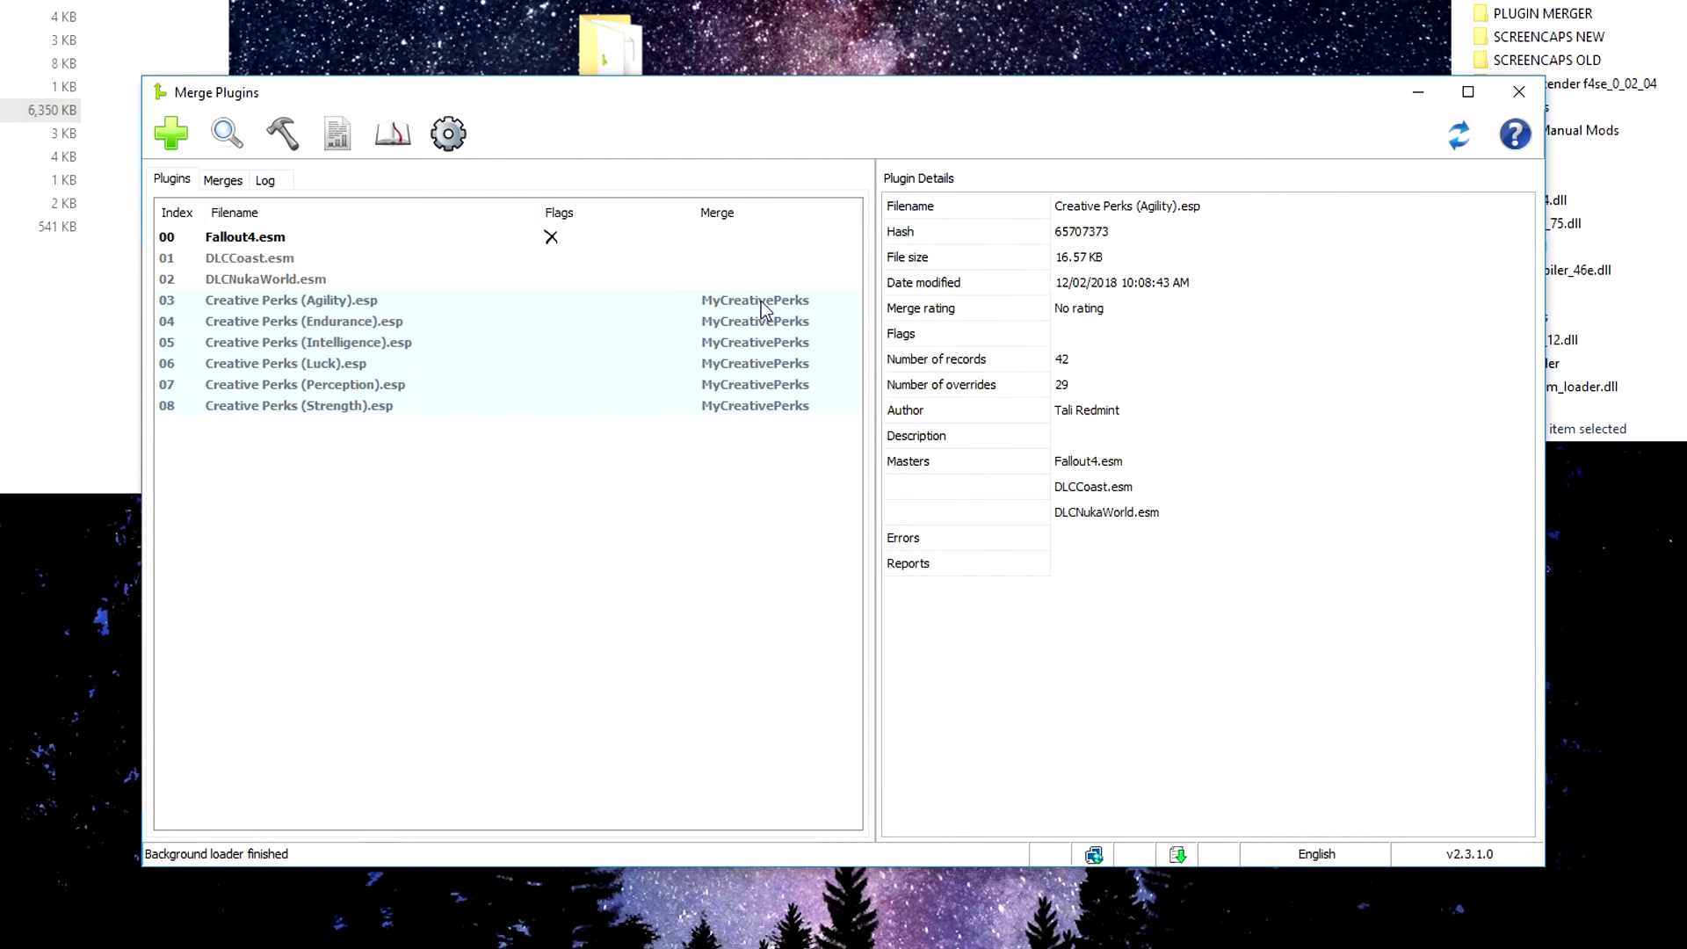
Review the unresolved issues of the MyCreativePerks merge and the error status of its Creative Perks plugins
left_click(222, 180)
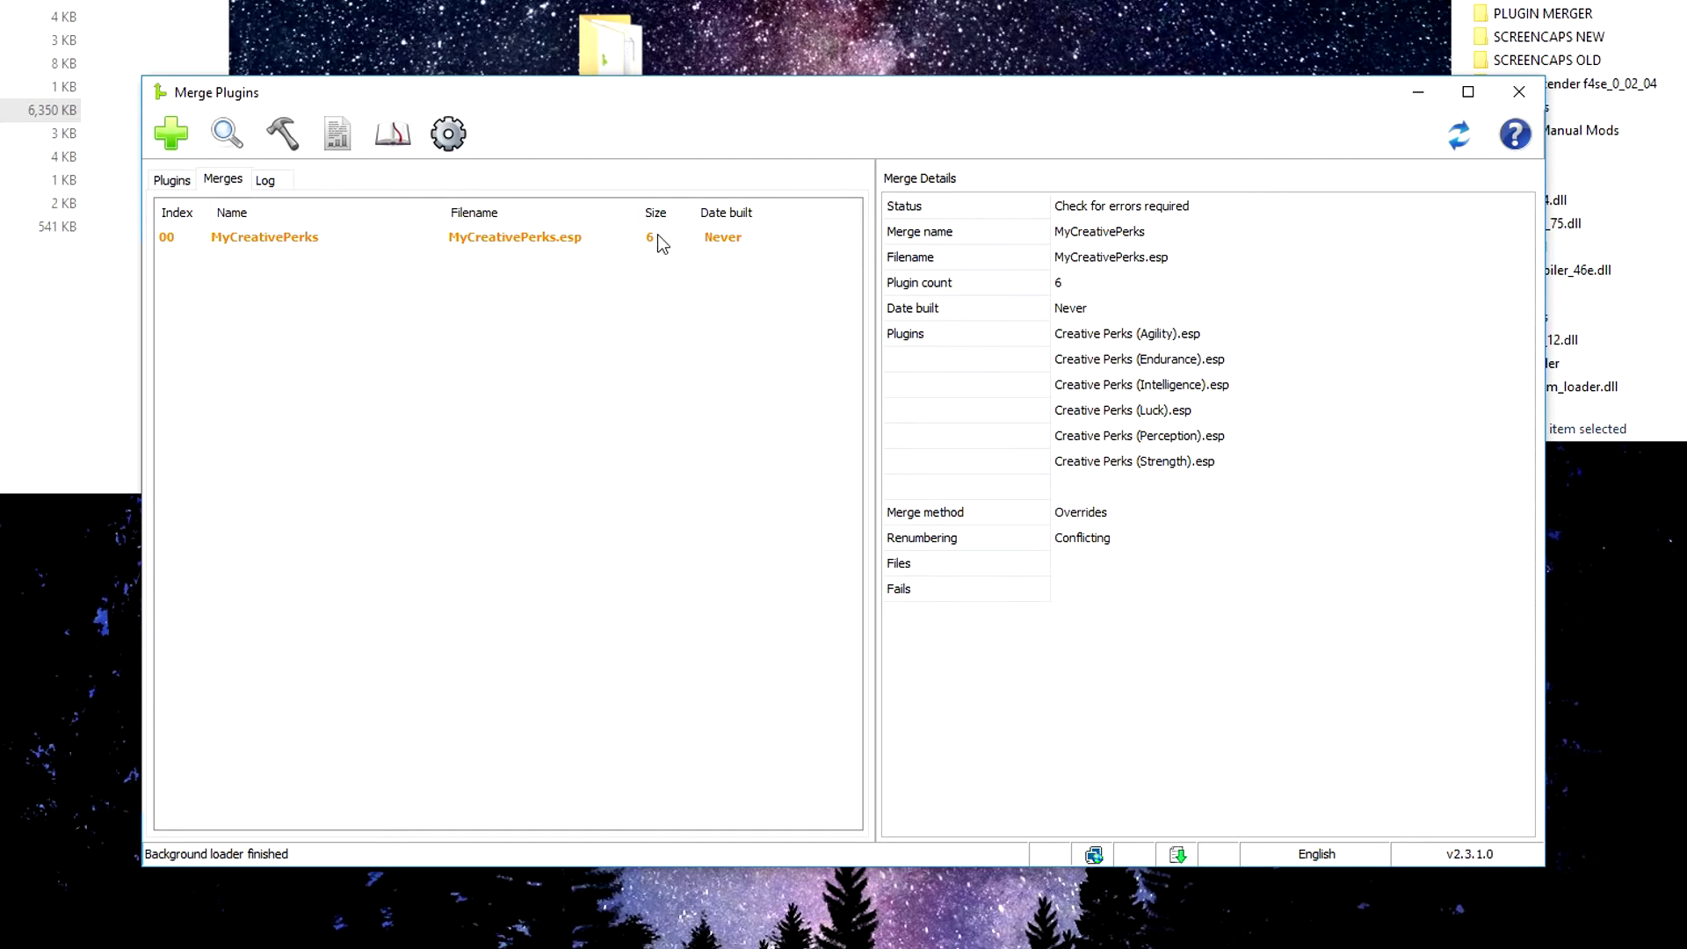
right_click(246, 240)
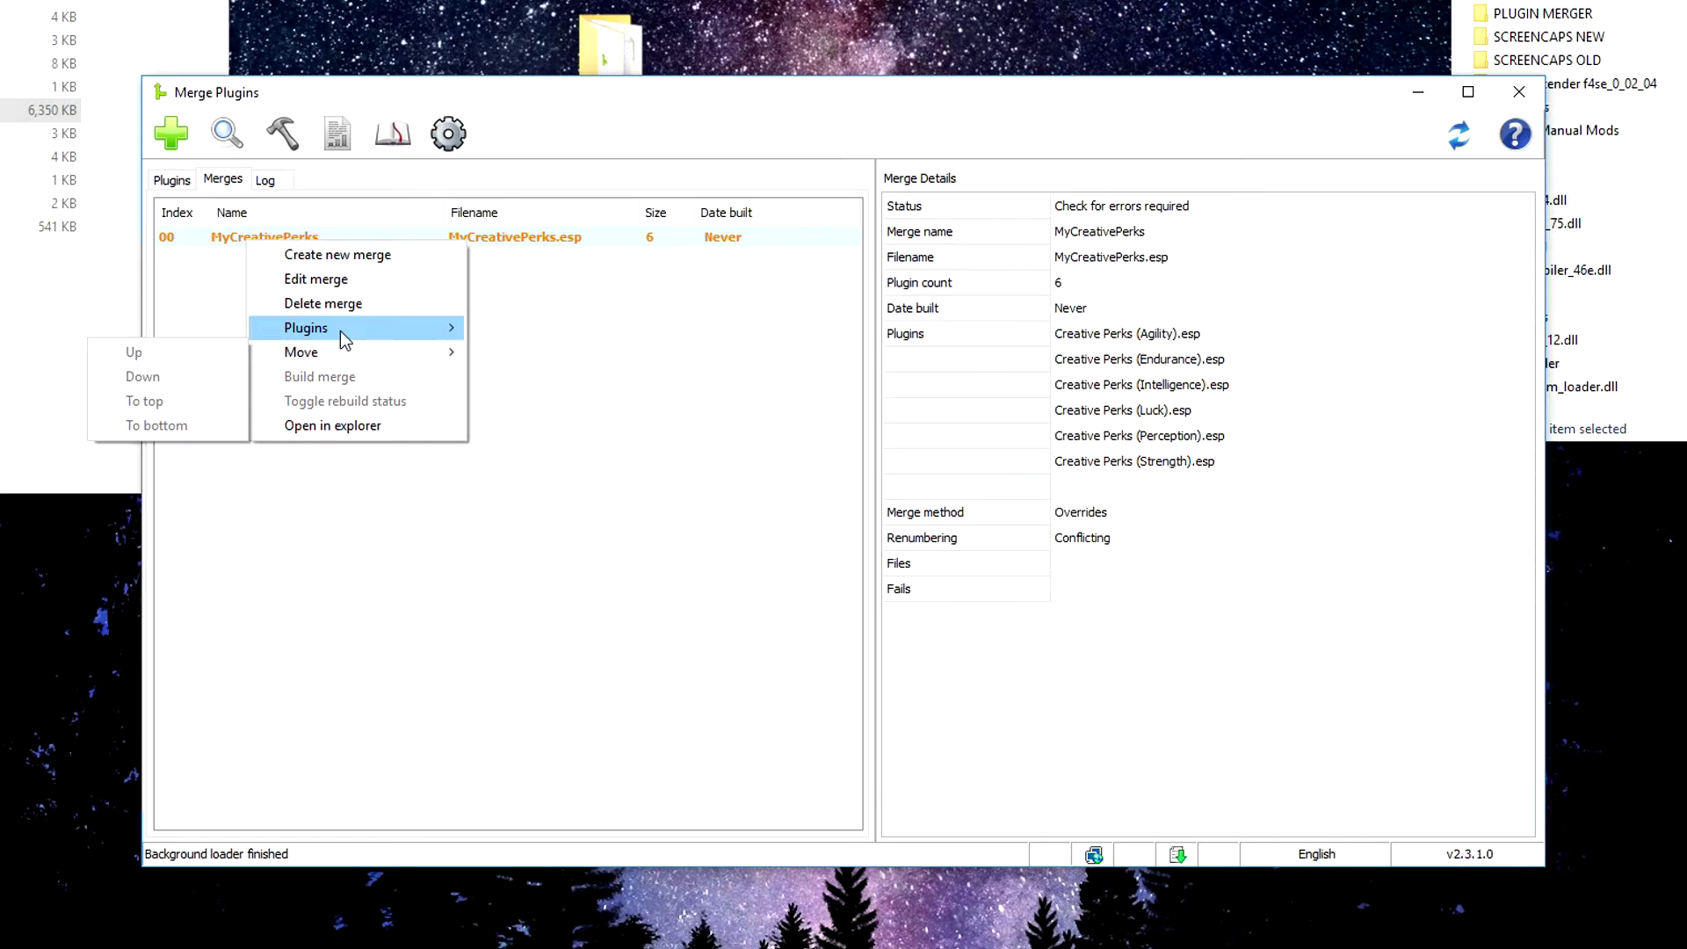
mouse_move(340, 330)
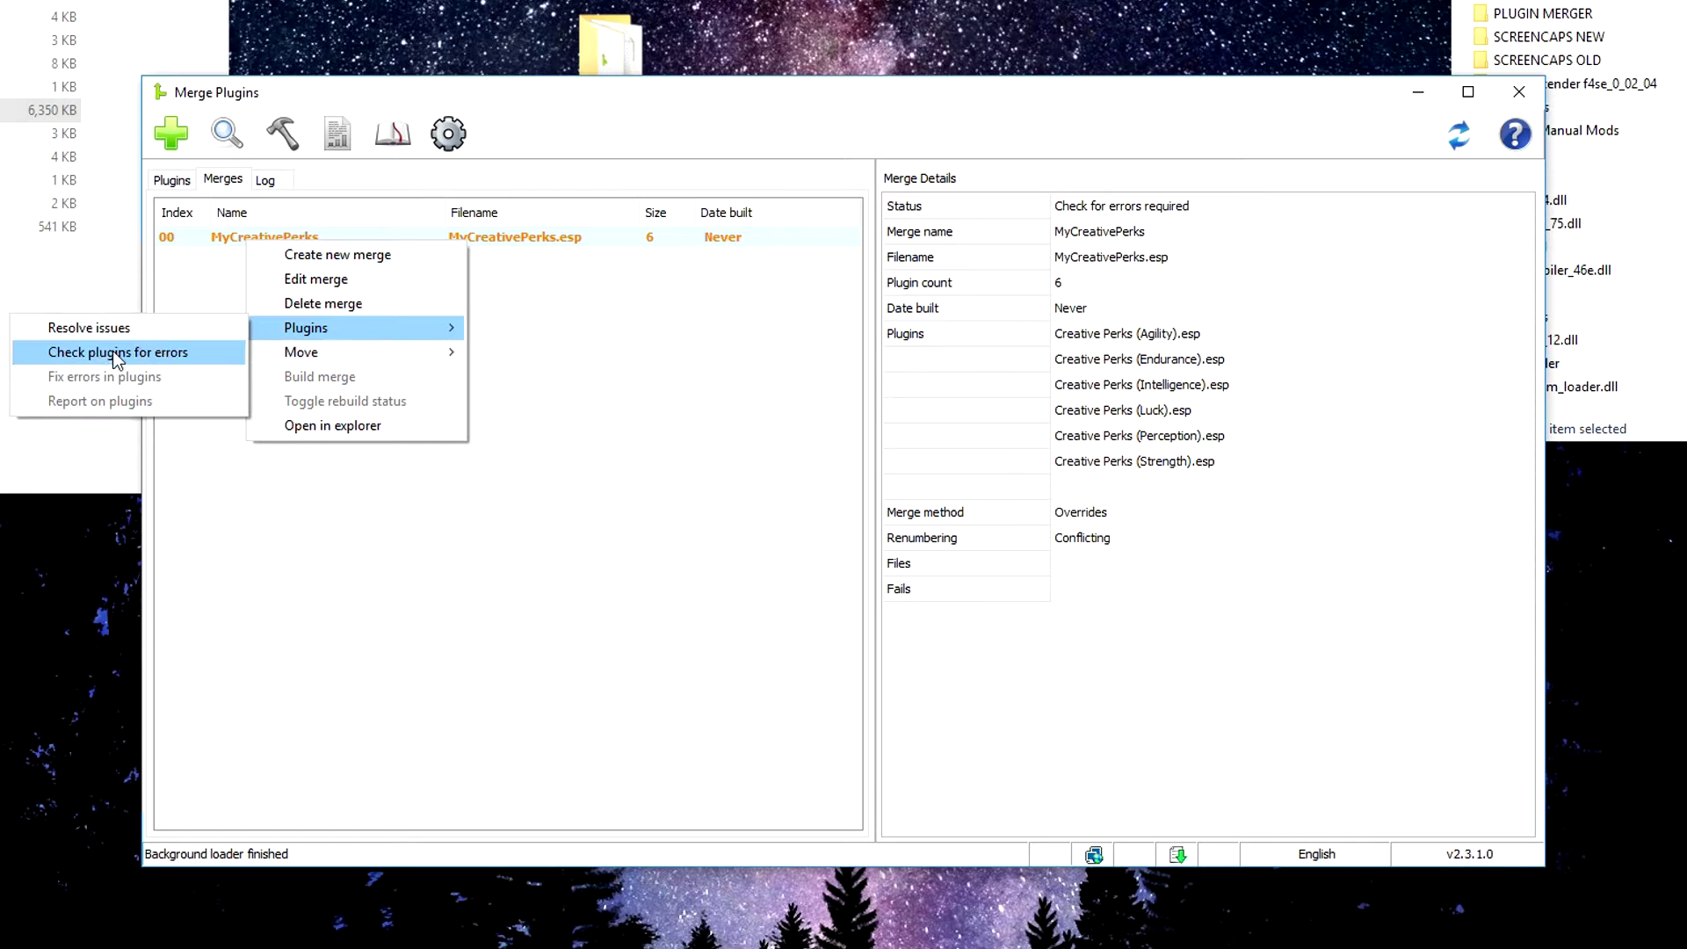
left_click(165, 334)
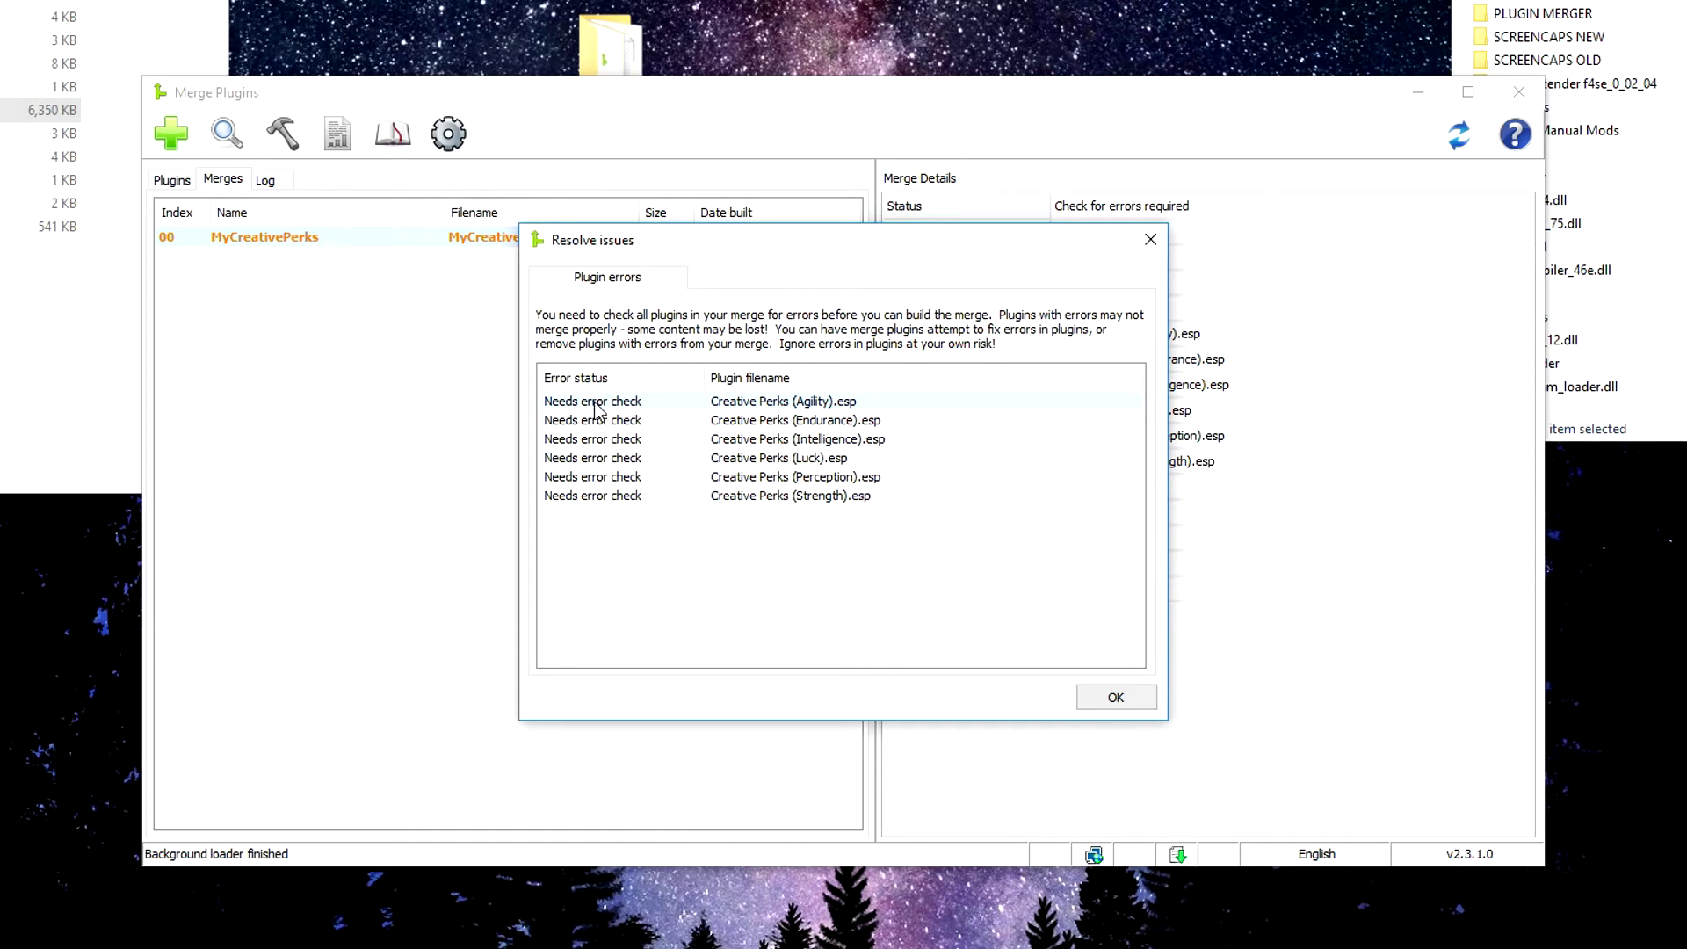
left_click(1110, 698)
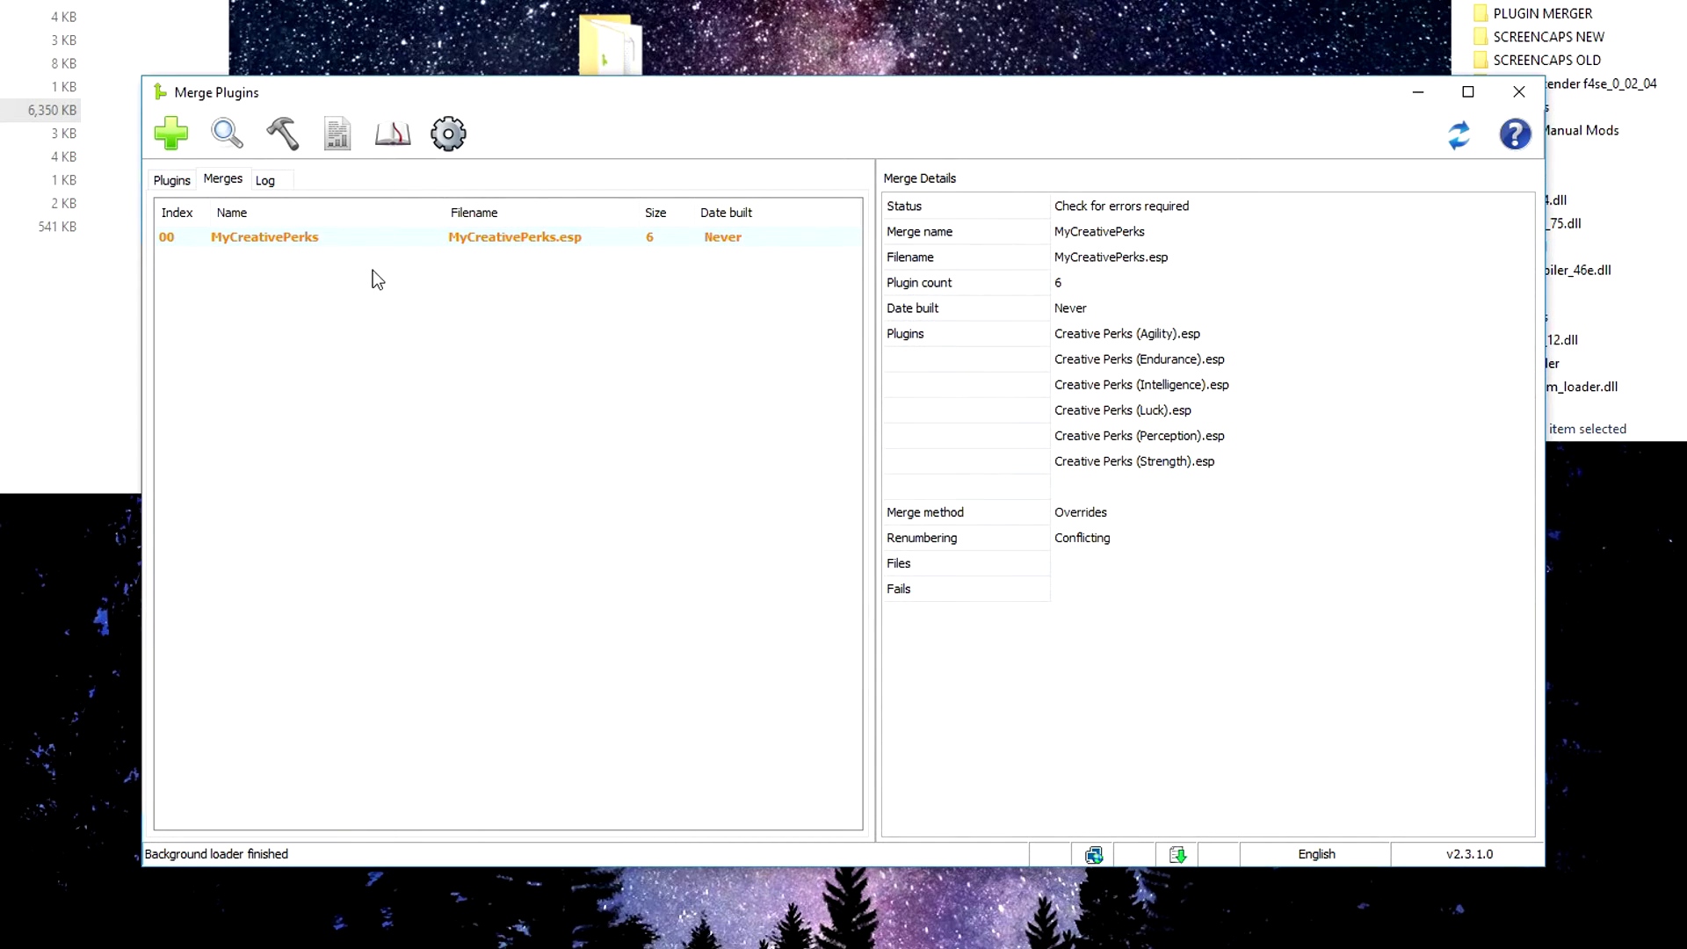
Check all plugins in the MyCreativePerks merge for errors and close the finished report
right_click(341, 250)
mouse_move(455, 327)
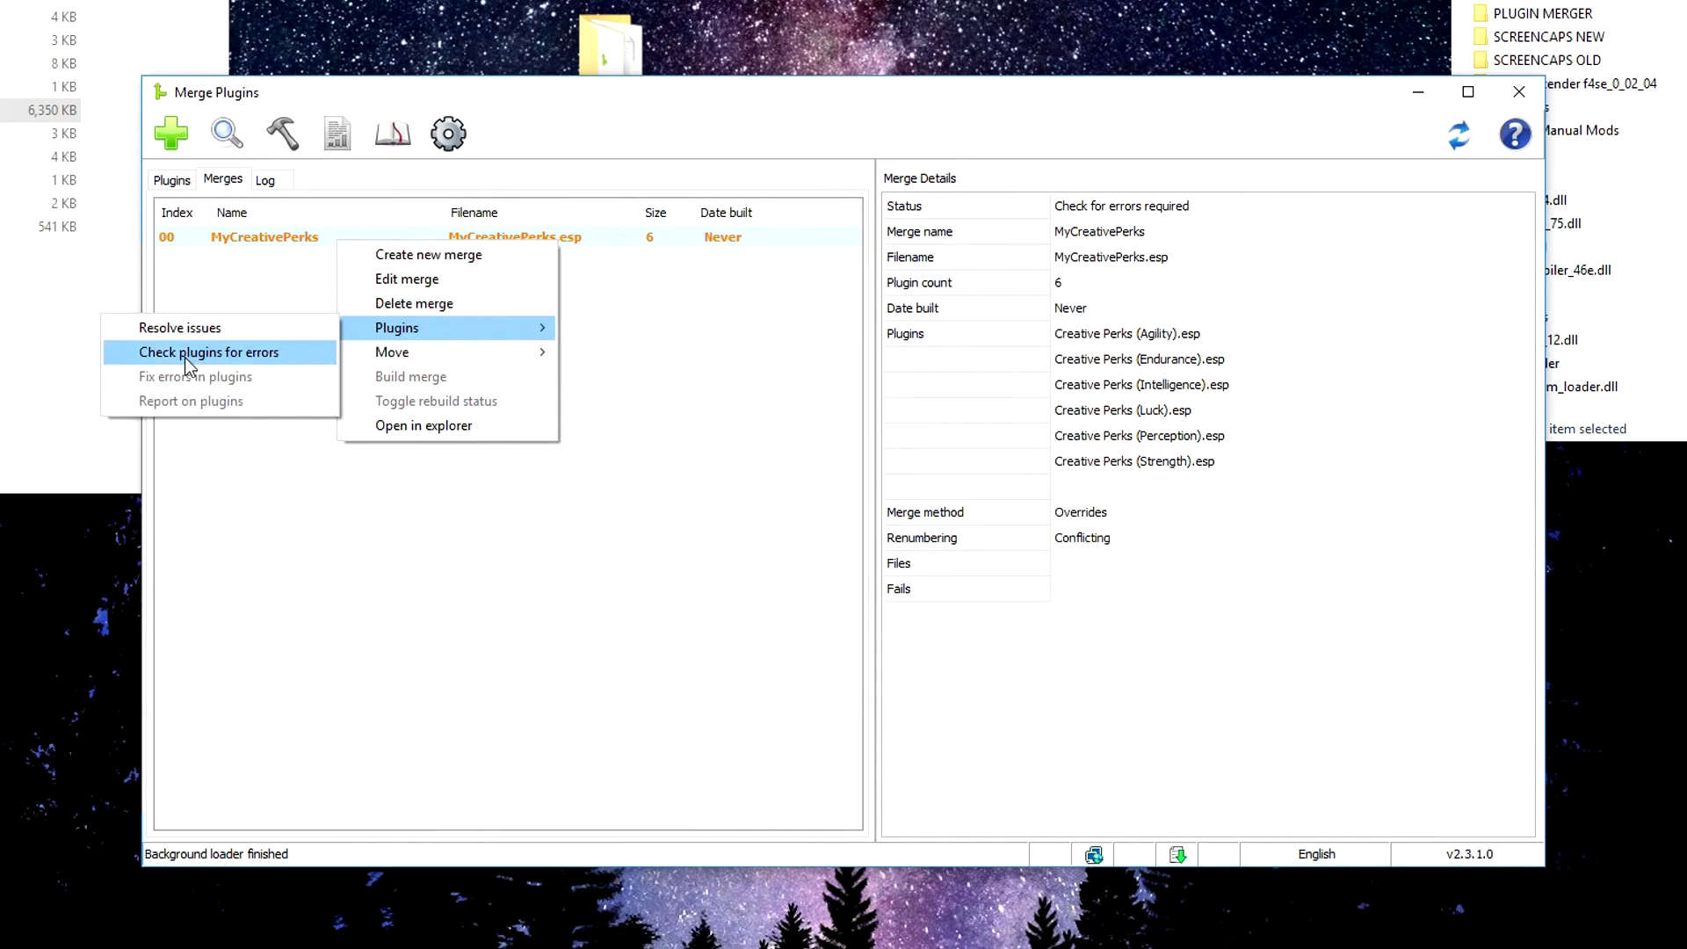
left_click(206, 353)
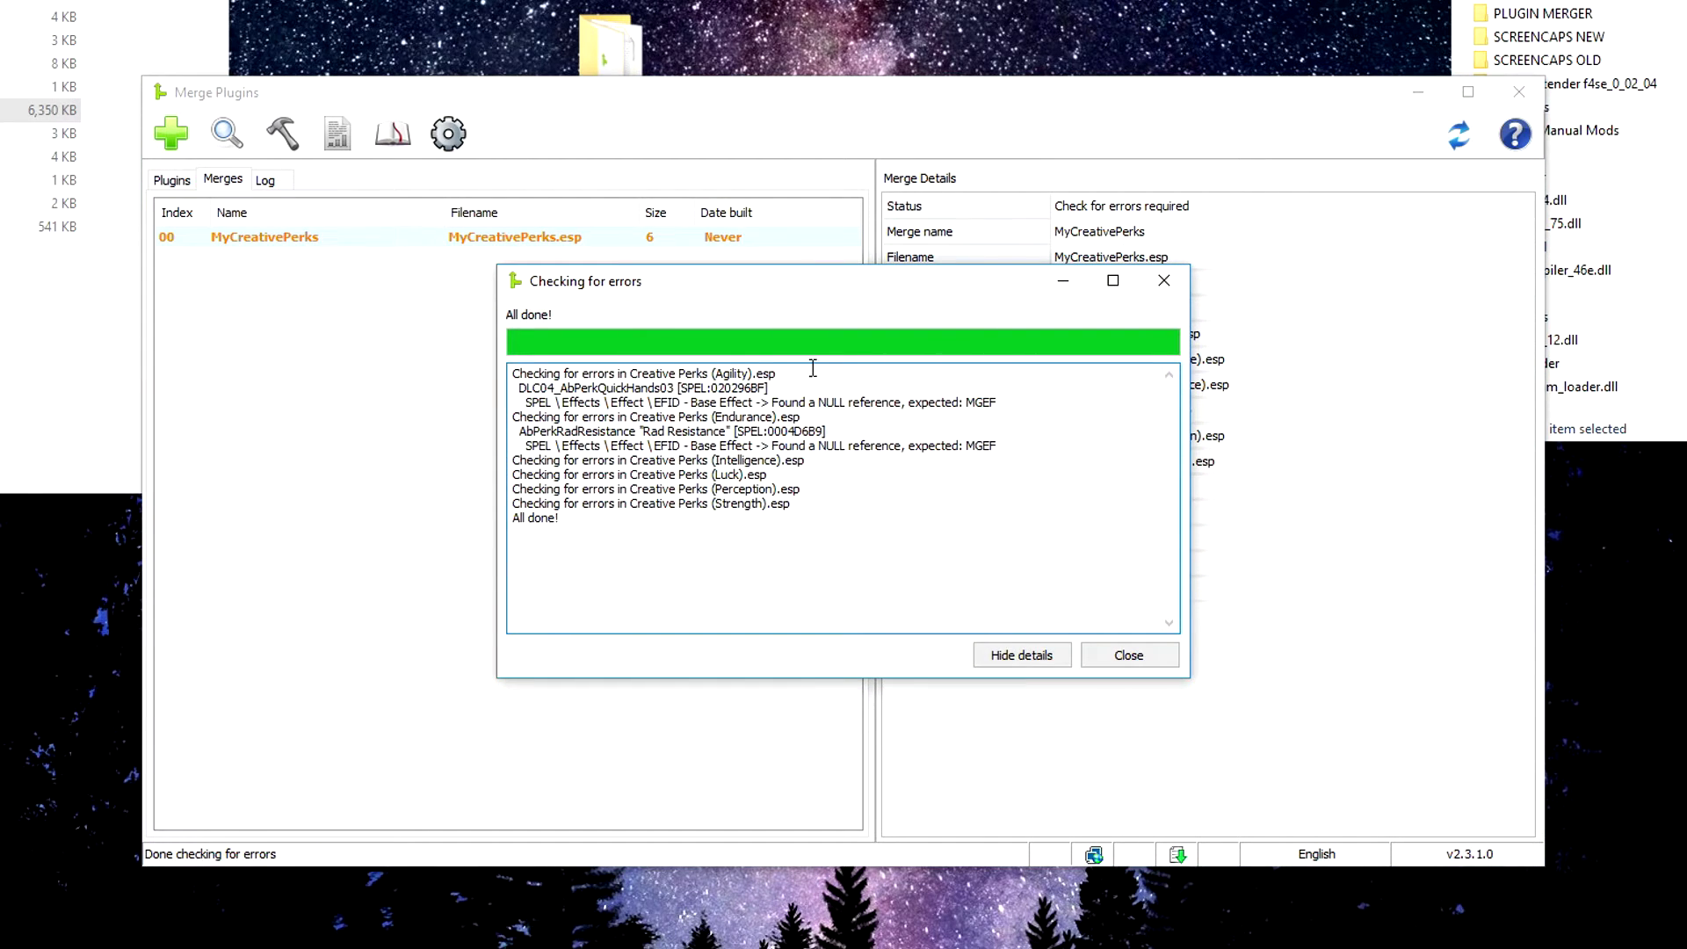
left_click(1128, 655)
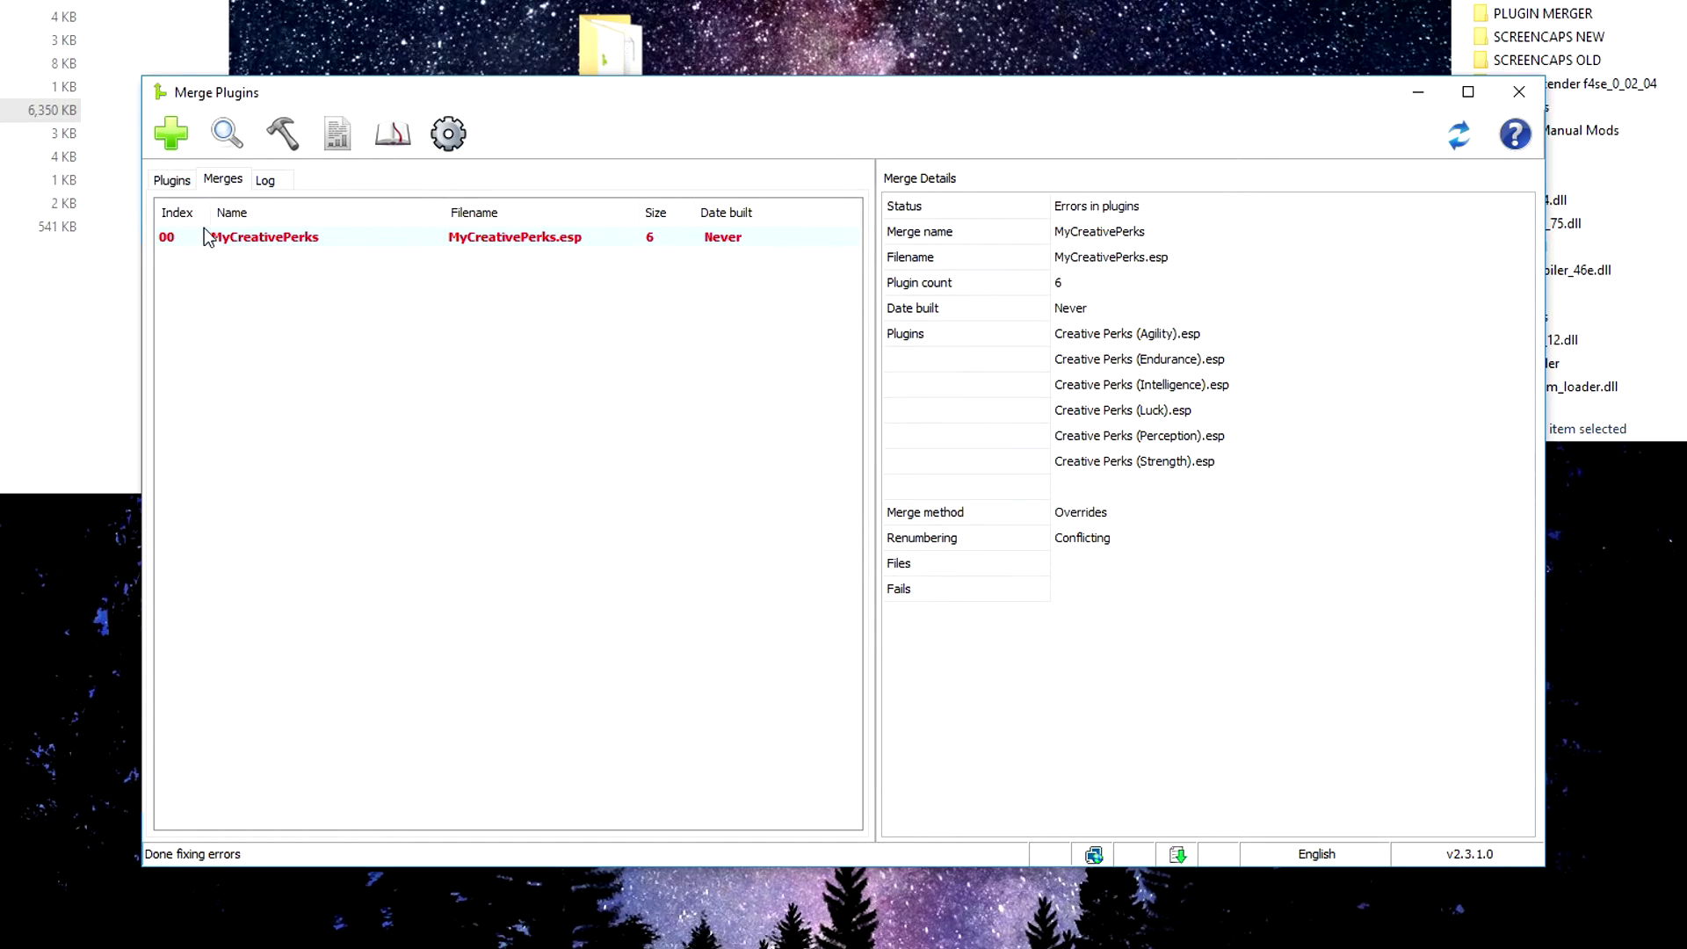
Try to fix the errors in Creative Perks (Agility).esp, declining to save the plugin
left_click(173, 184)
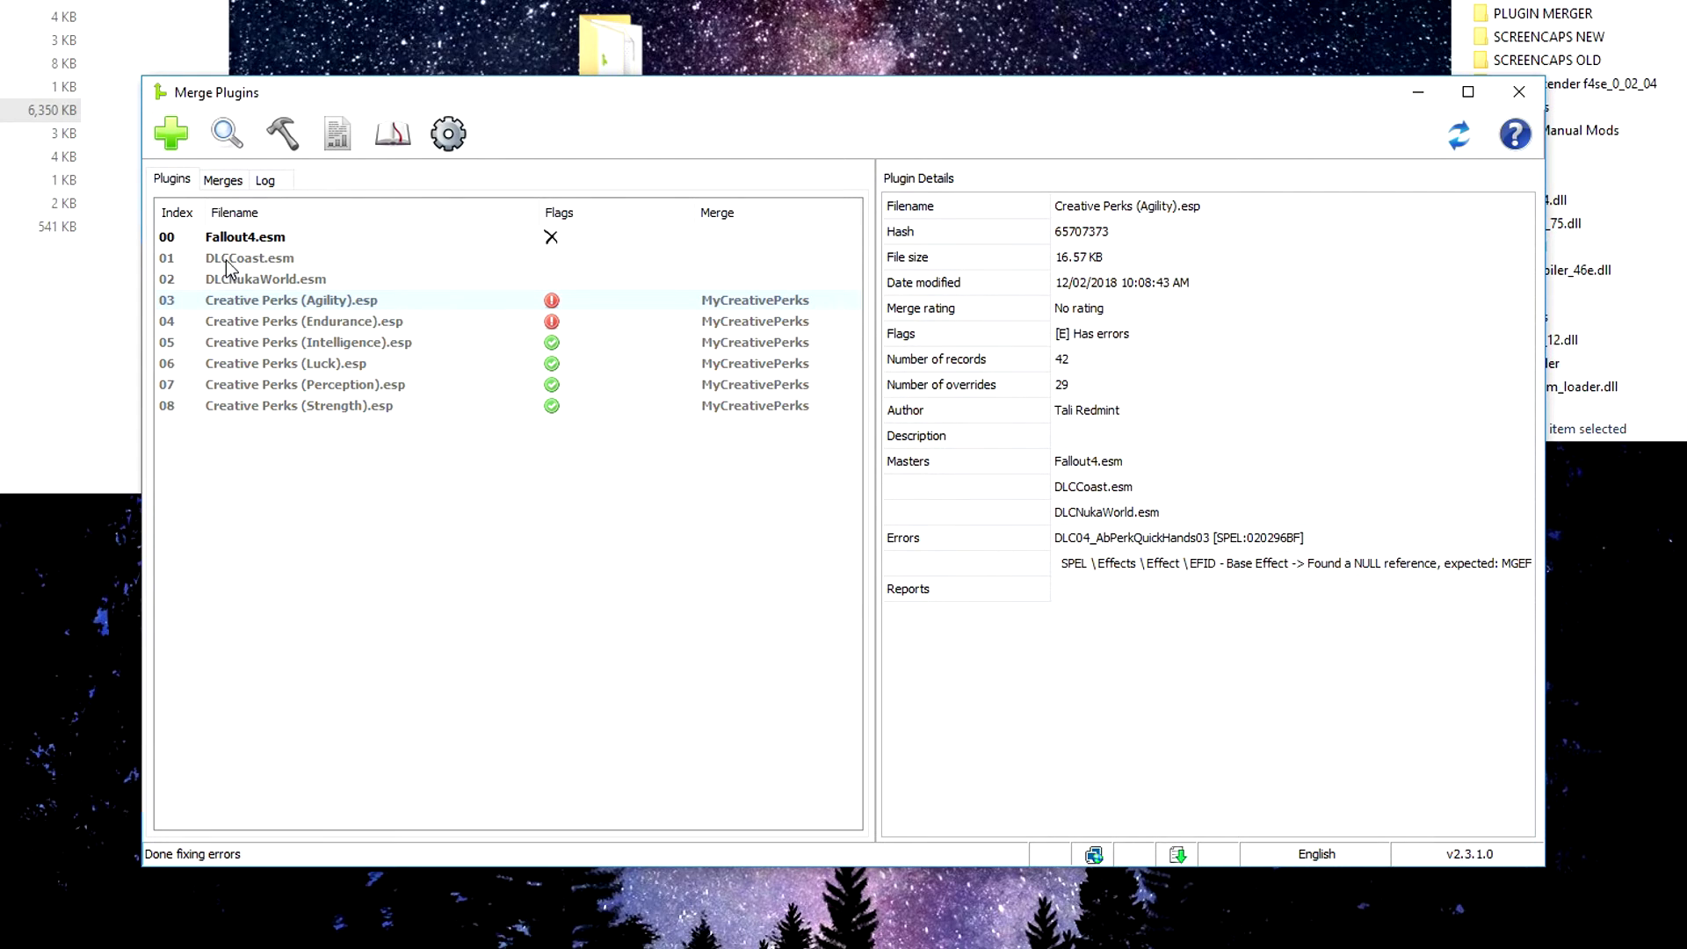
right_click(318, 302)
mouse_move(413, 383)
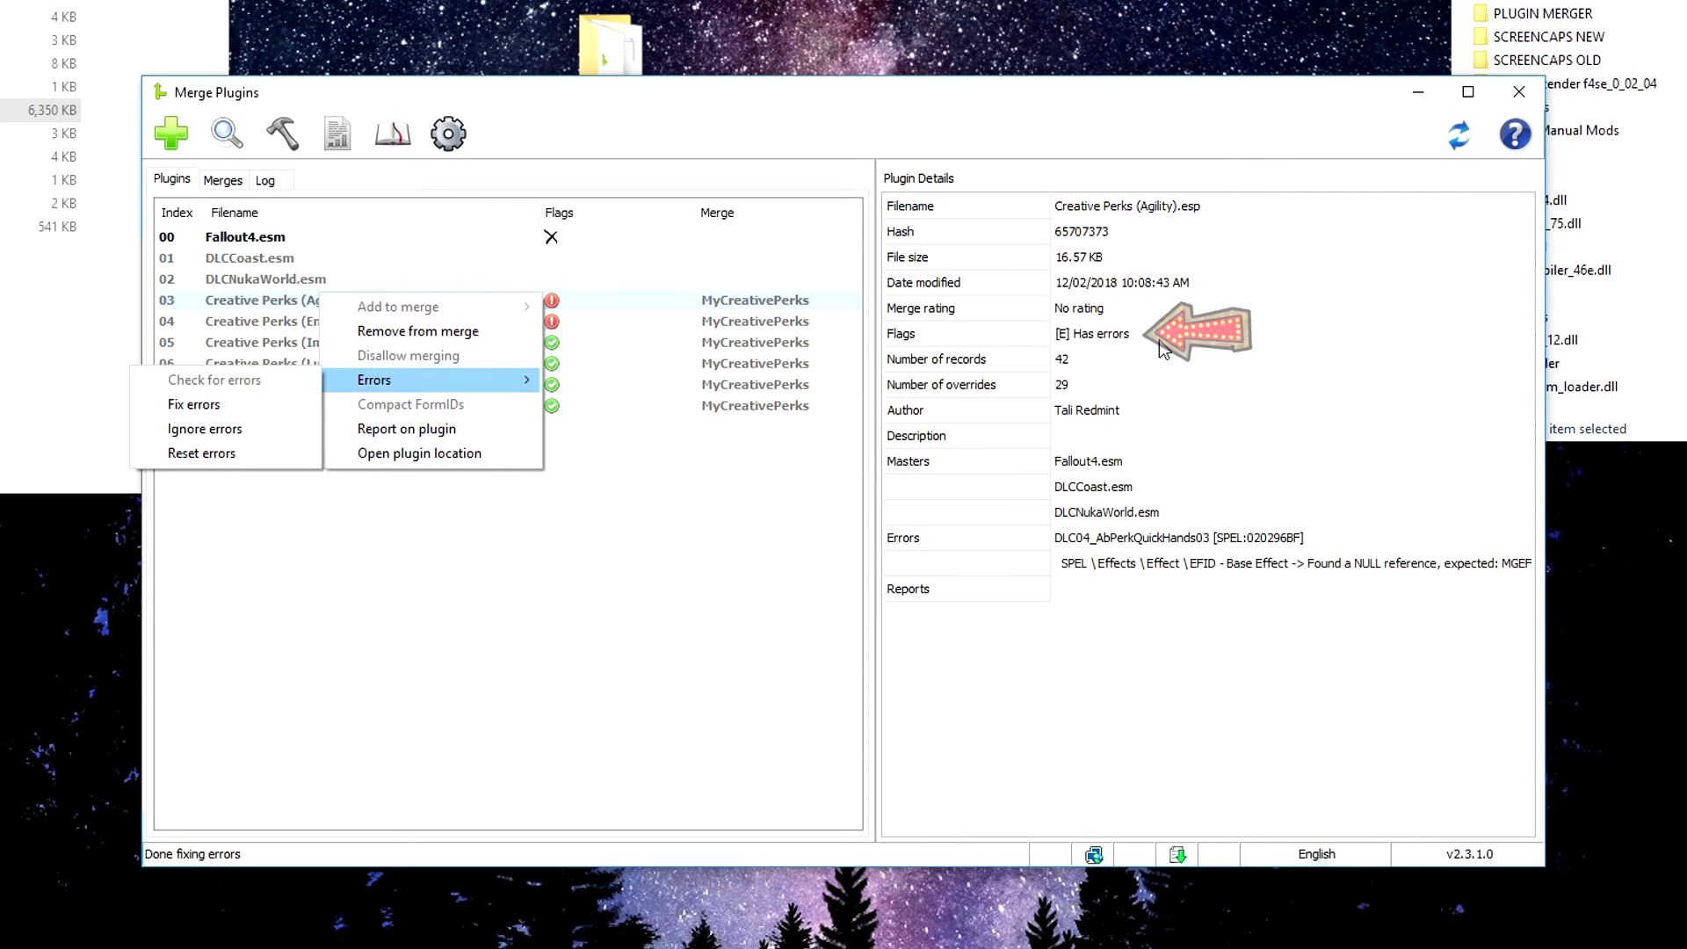
left_click(207, 410)
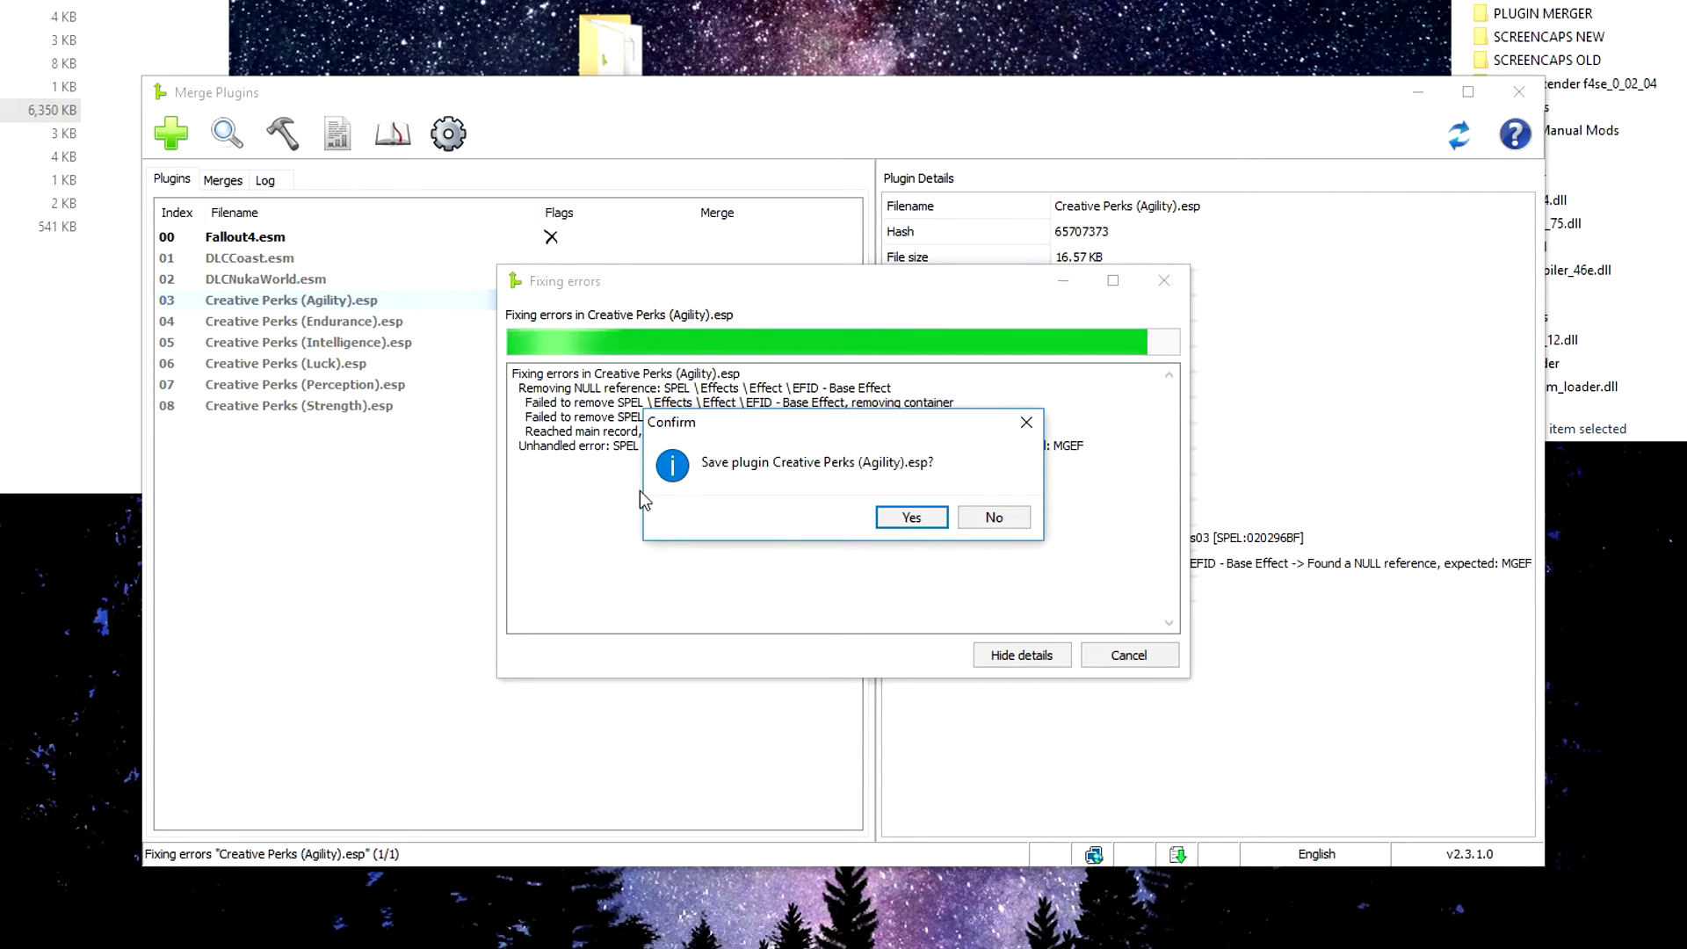
left_click_drag(776, 424, 759, 538)
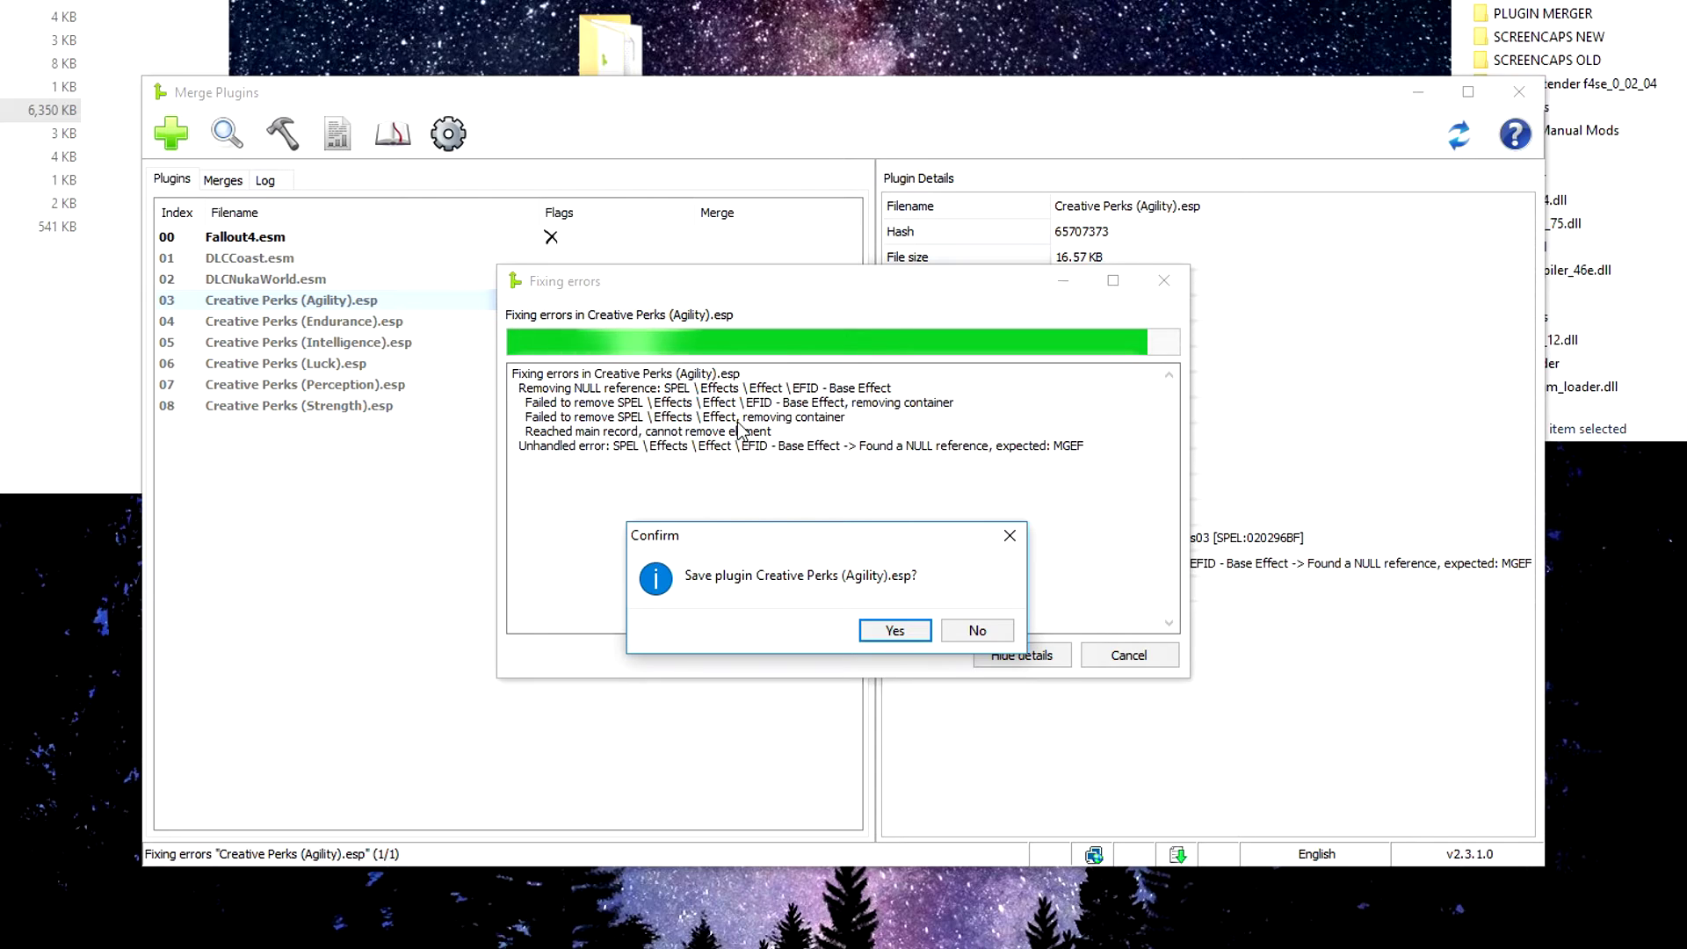
left_click(976, 630)
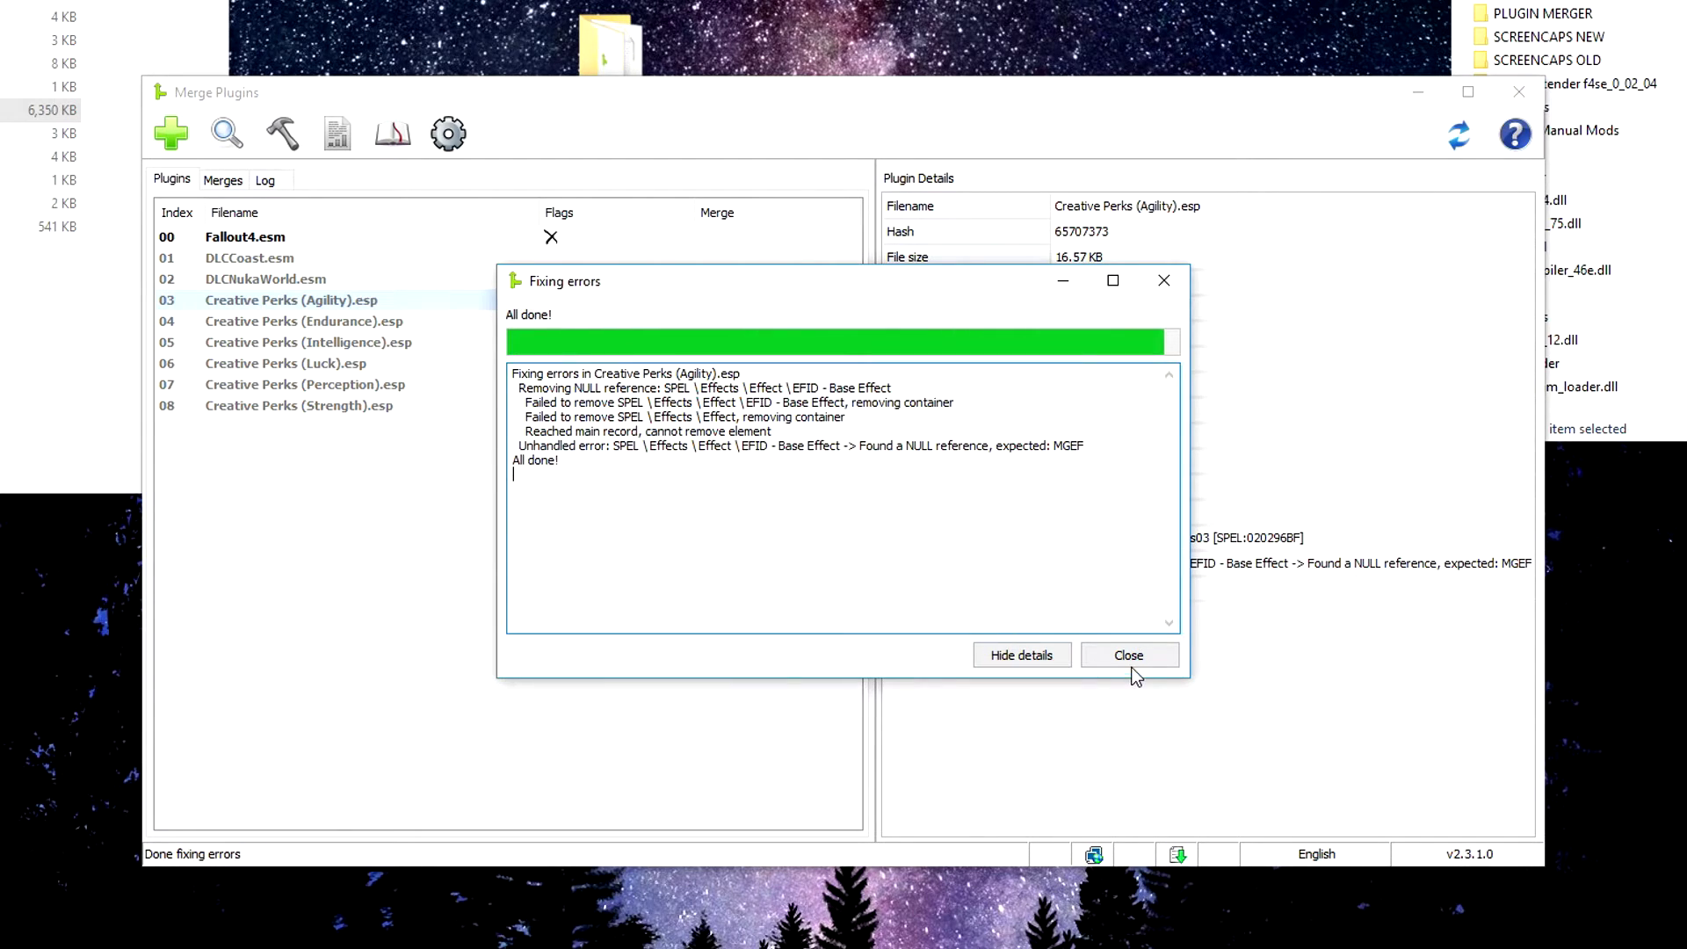
left_click(1129, 657)
Remove Creative Perks (Endurance).esp and Creative Perks (Agility).esp from the MyCreativePerks merge
right_click(386, 319)
left_click(457, 357)
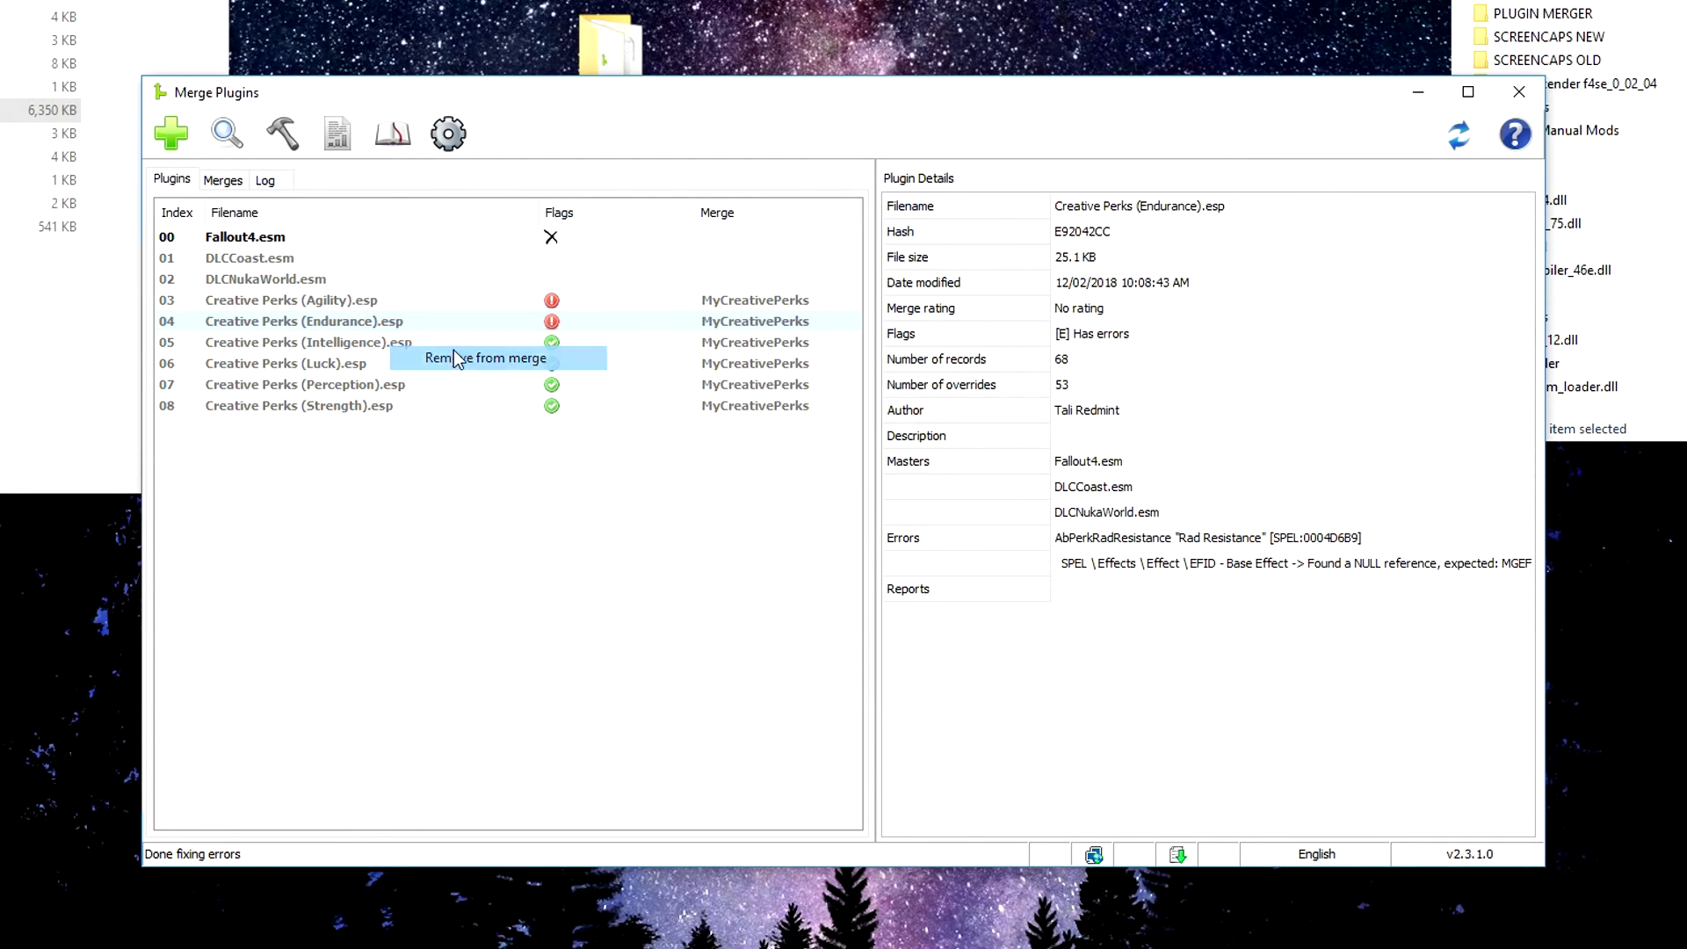
left_click(334, 304)
right_click(334, 304)
left_click(398, 339)
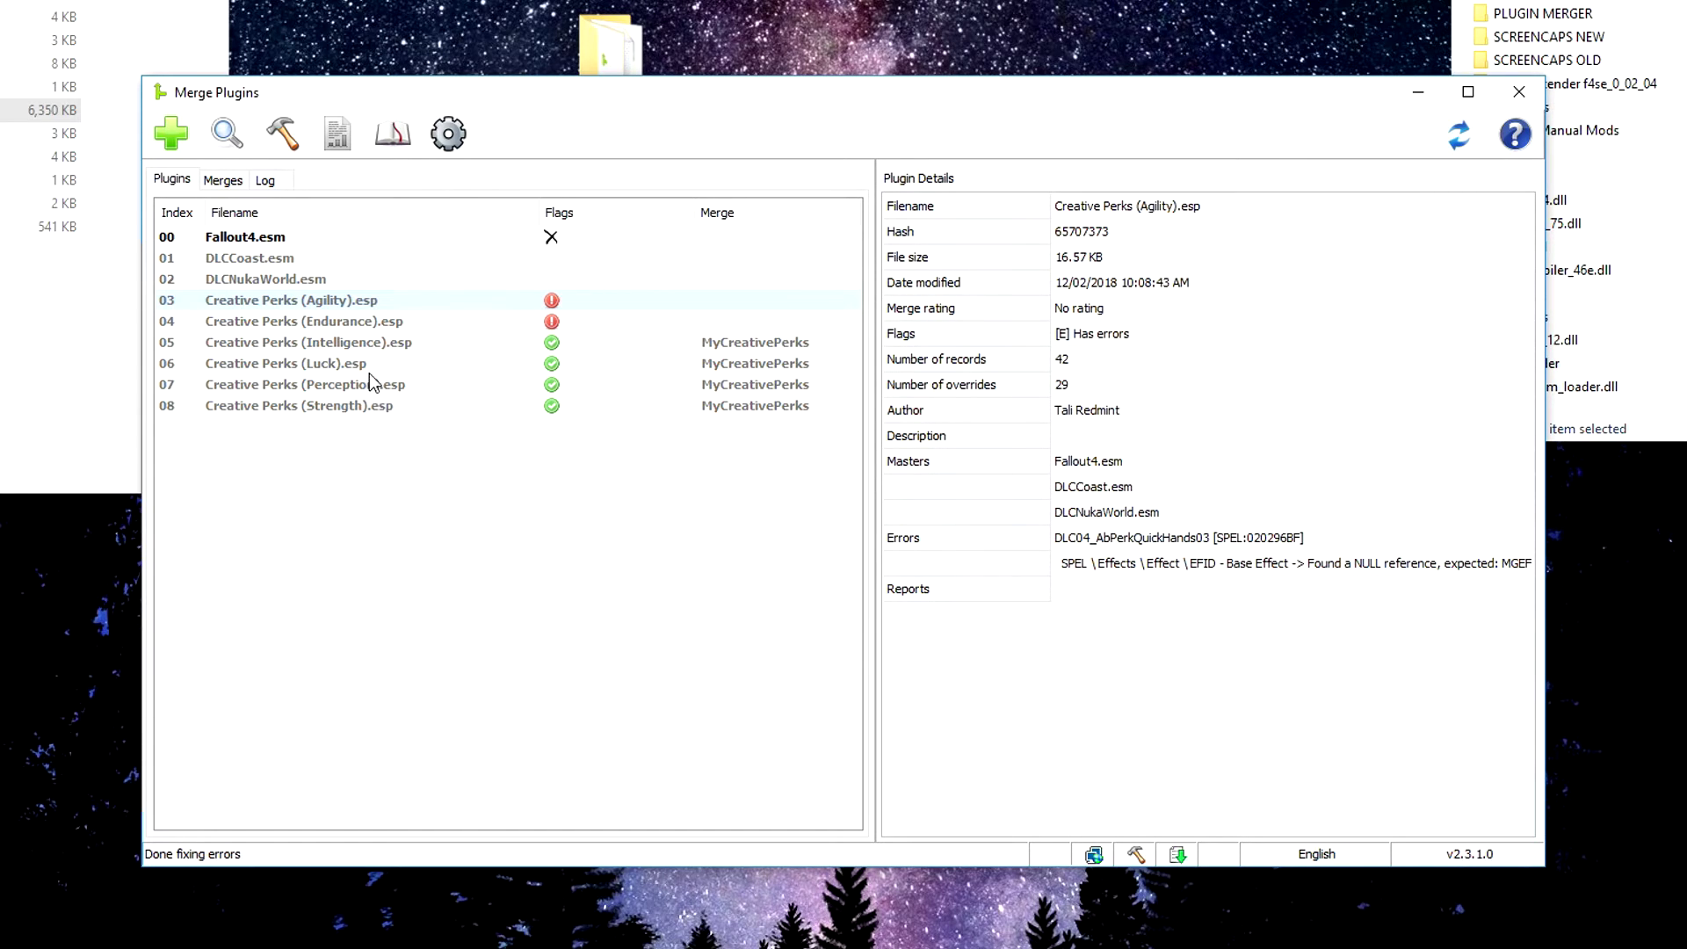
Build the MyCreativePerks merge from the Intelligence, Luck, Perception and Strength plugins, and close the build log
left_click(224, 180)
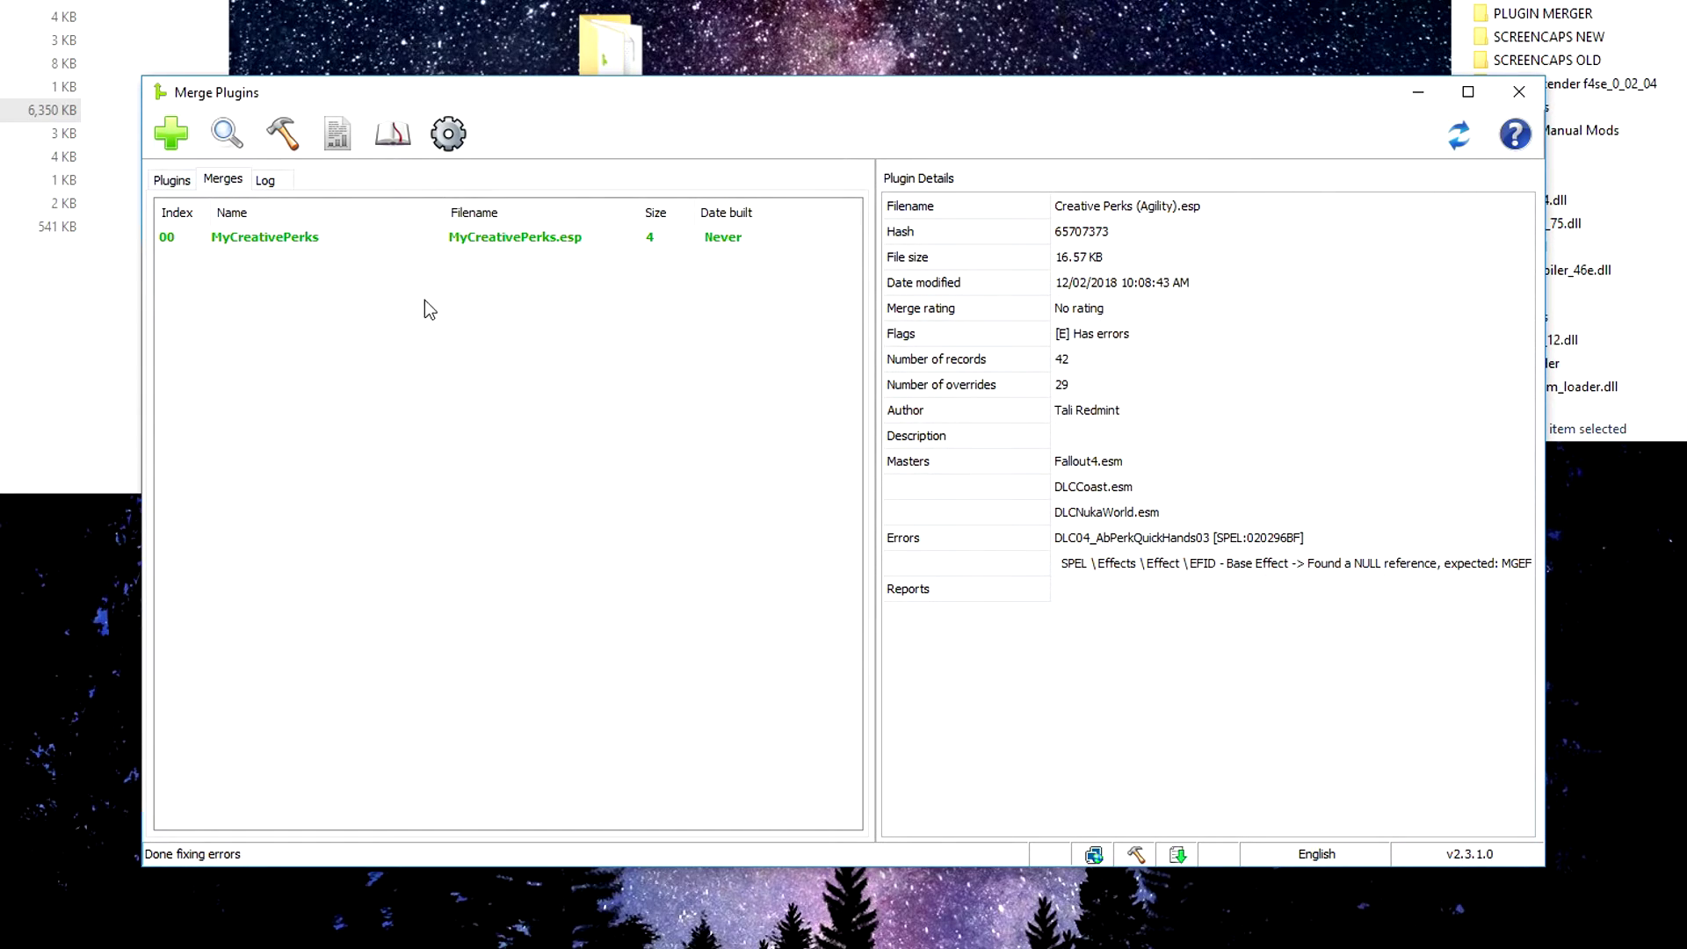
left_click(293, 239)
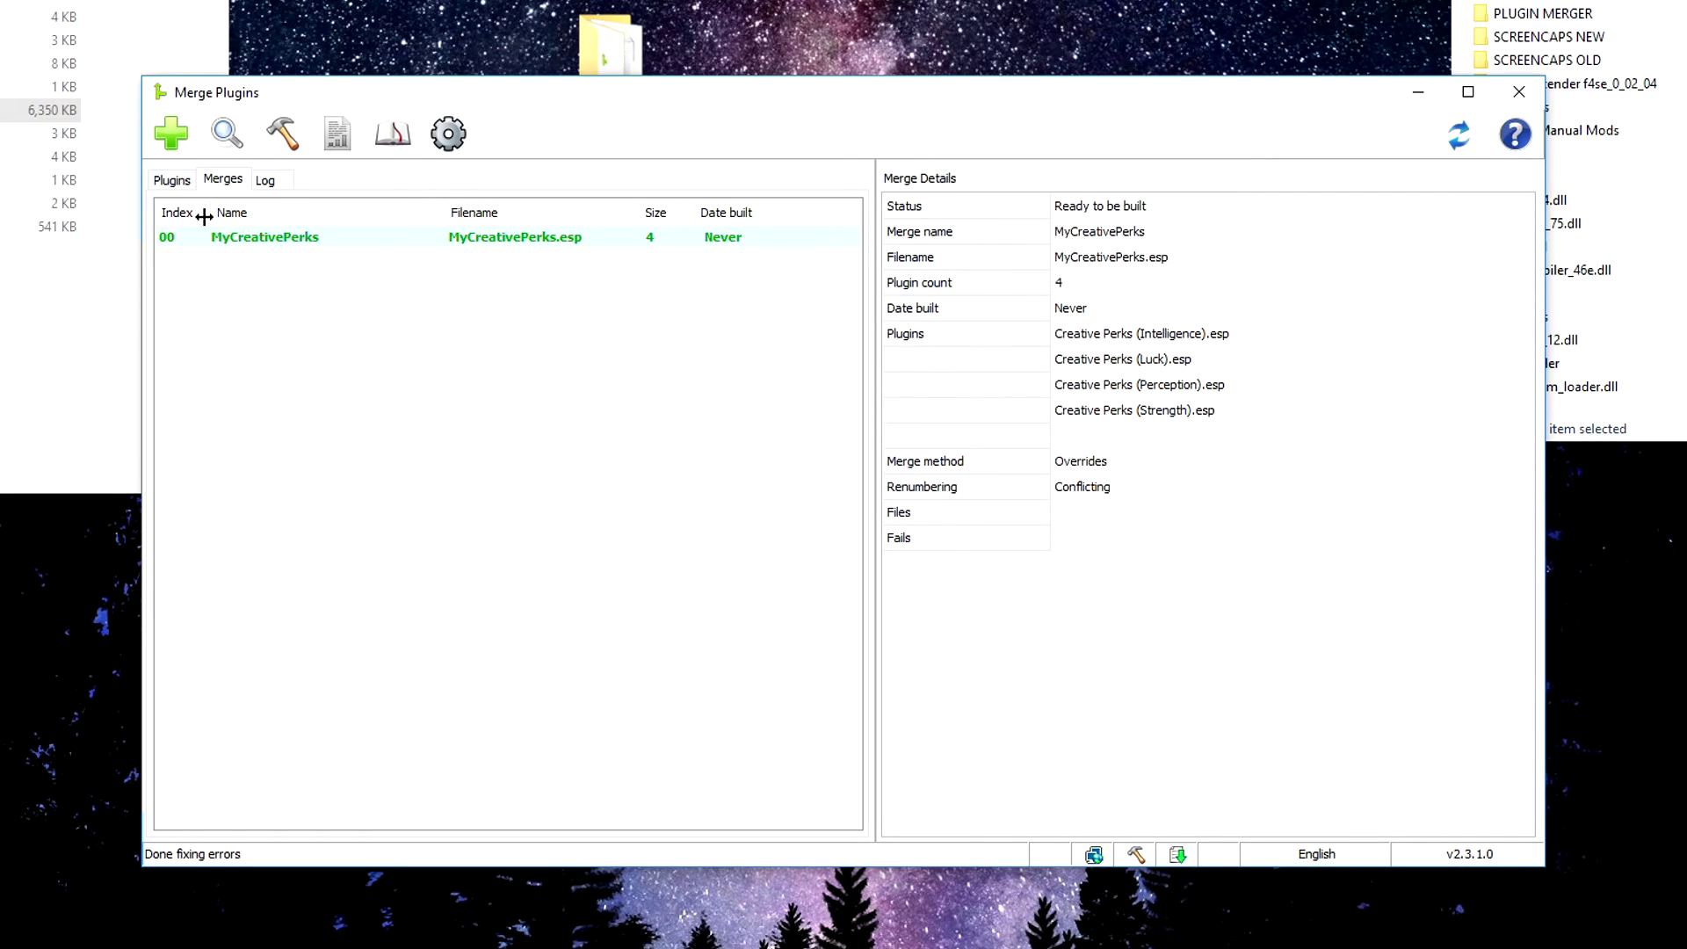
left_click(171, 179)
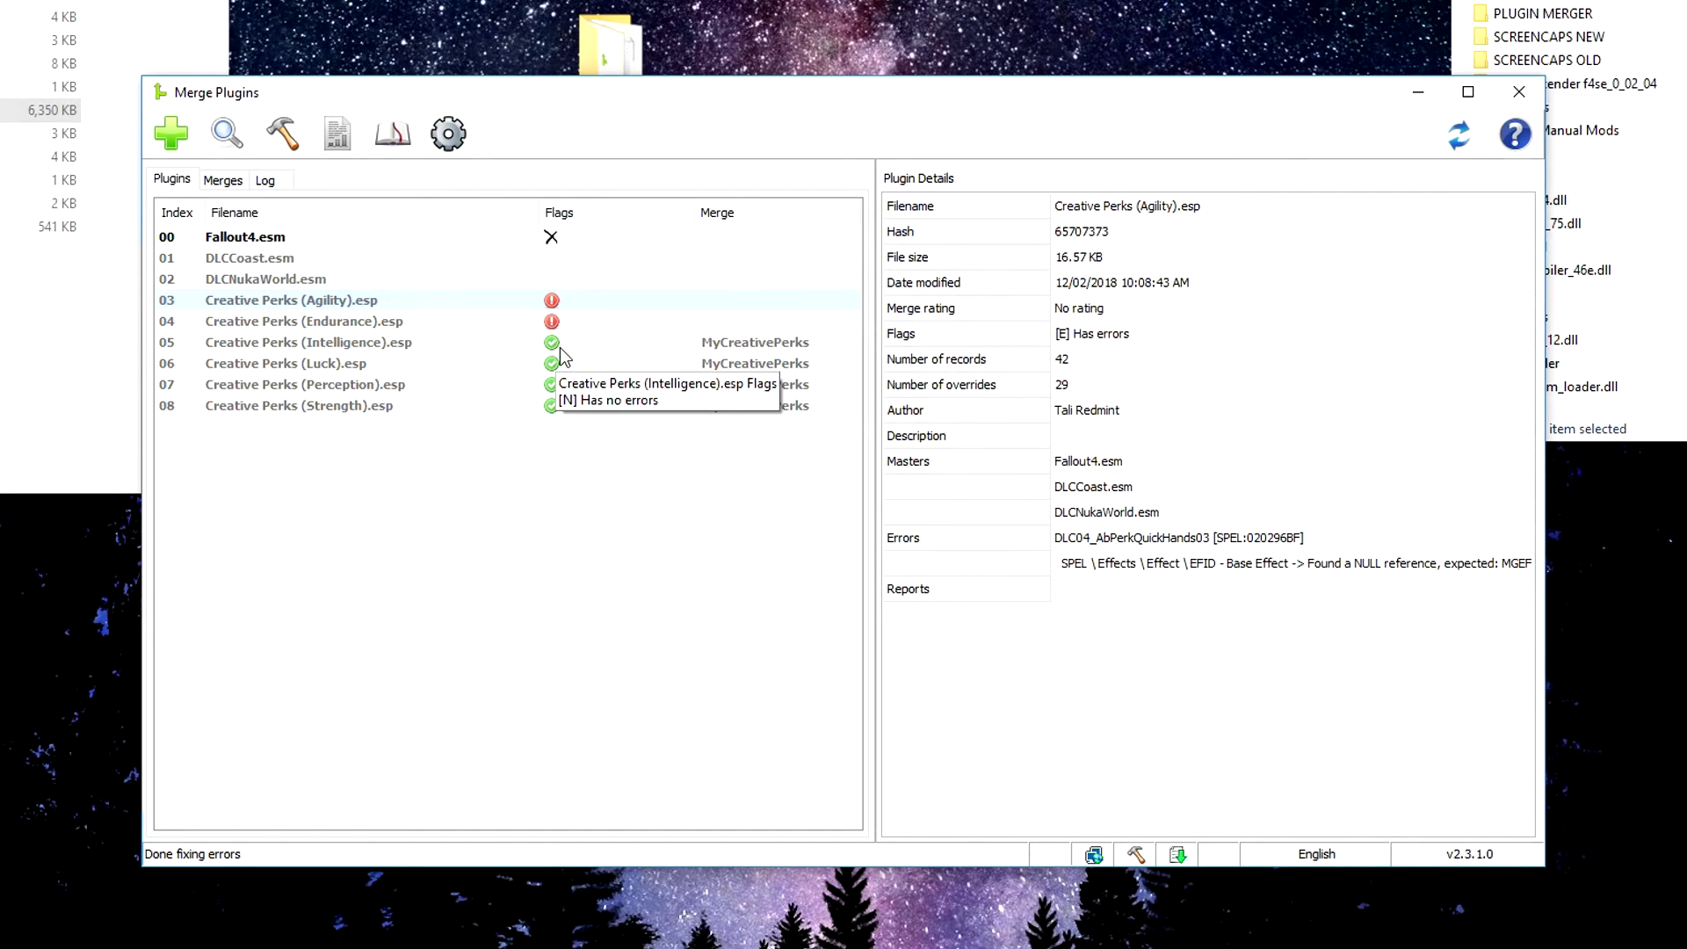
left_click(233, 179)
right_click(290, 242)
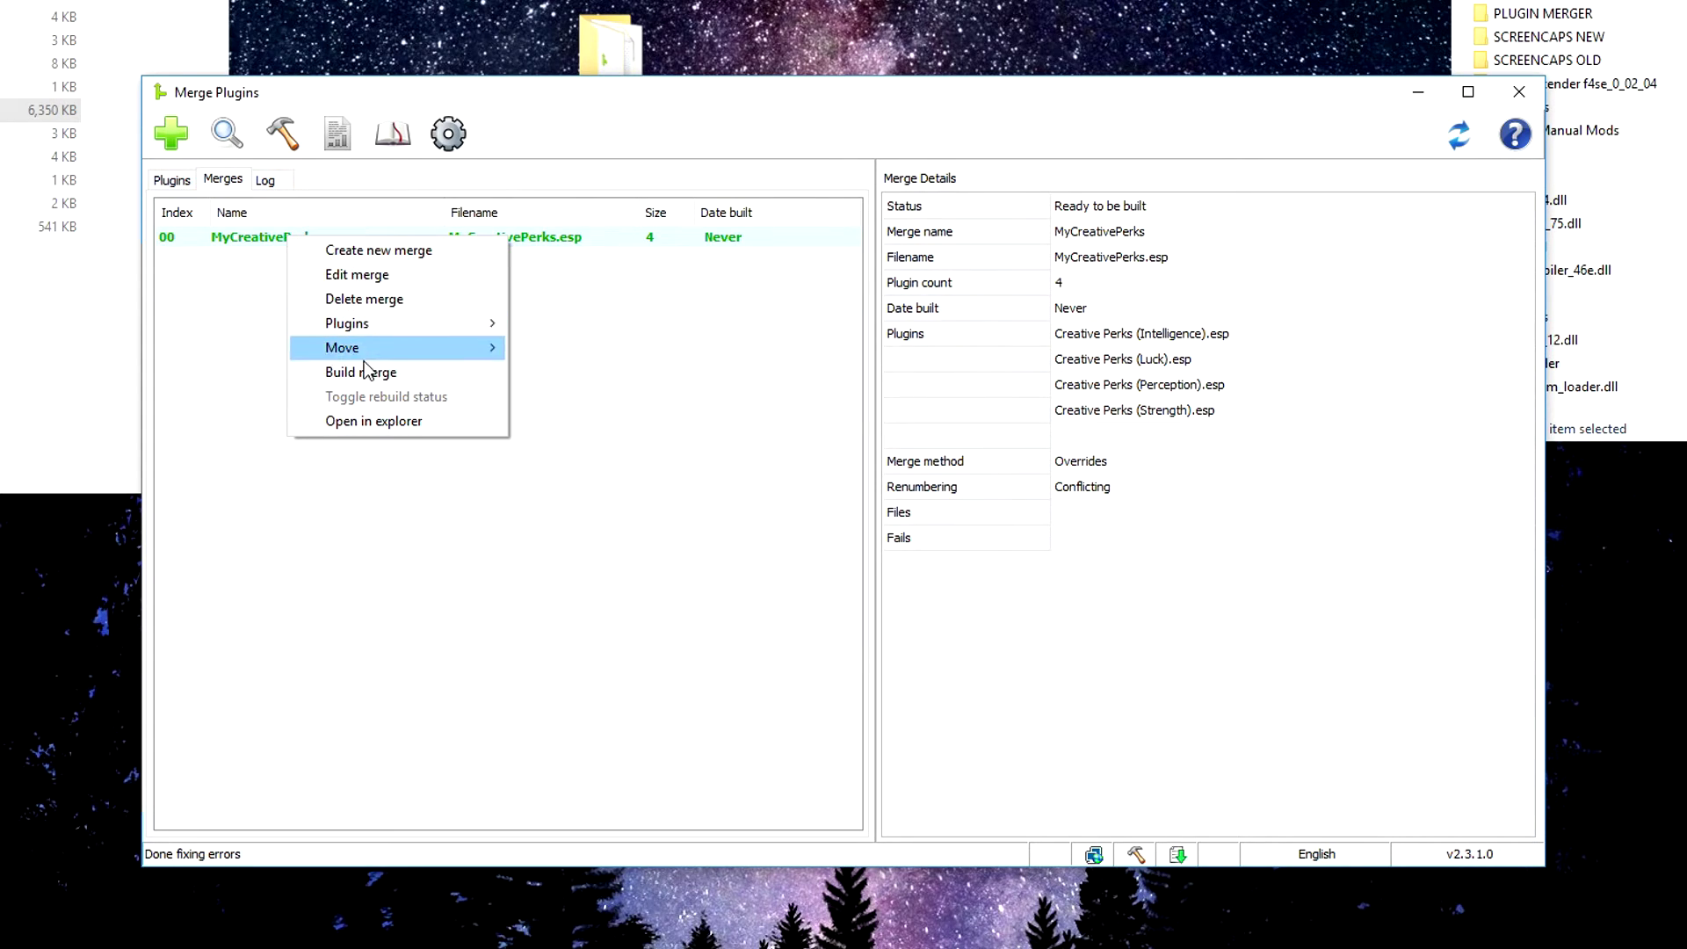
left_click(431, 372)
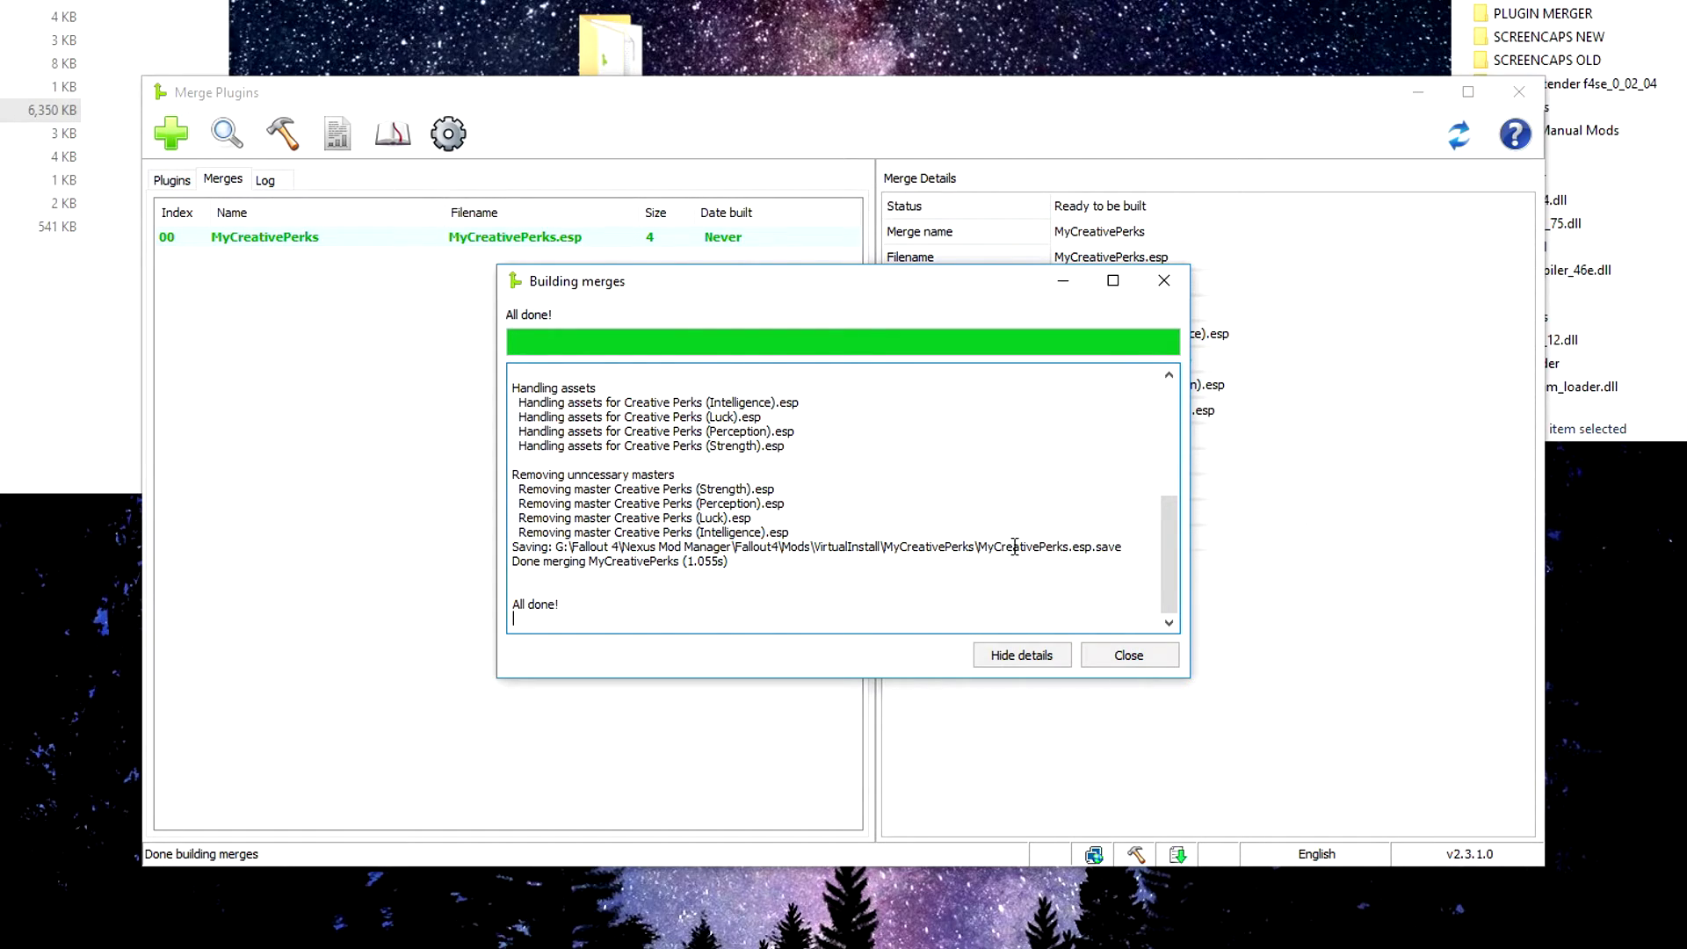
left_click(1129, 658)
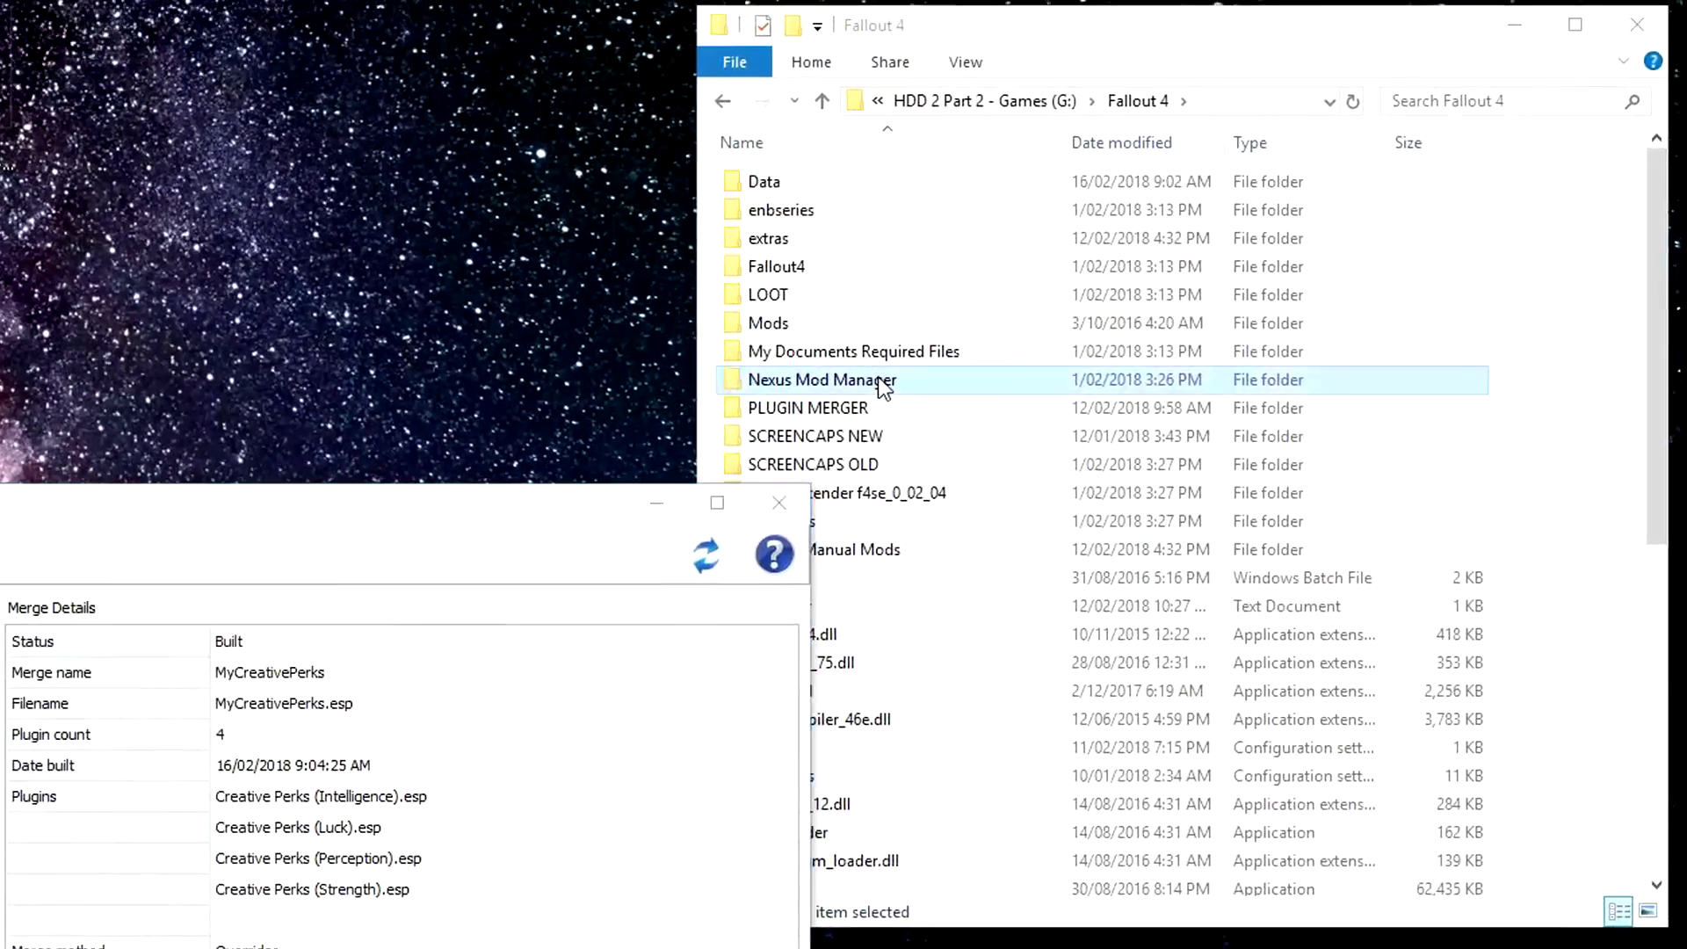
In File Explorer, open the MyCreativePerks folder under Nexus Mod Manager, Fallout4, Mods, VirtualInstall
double_click(883, 387)
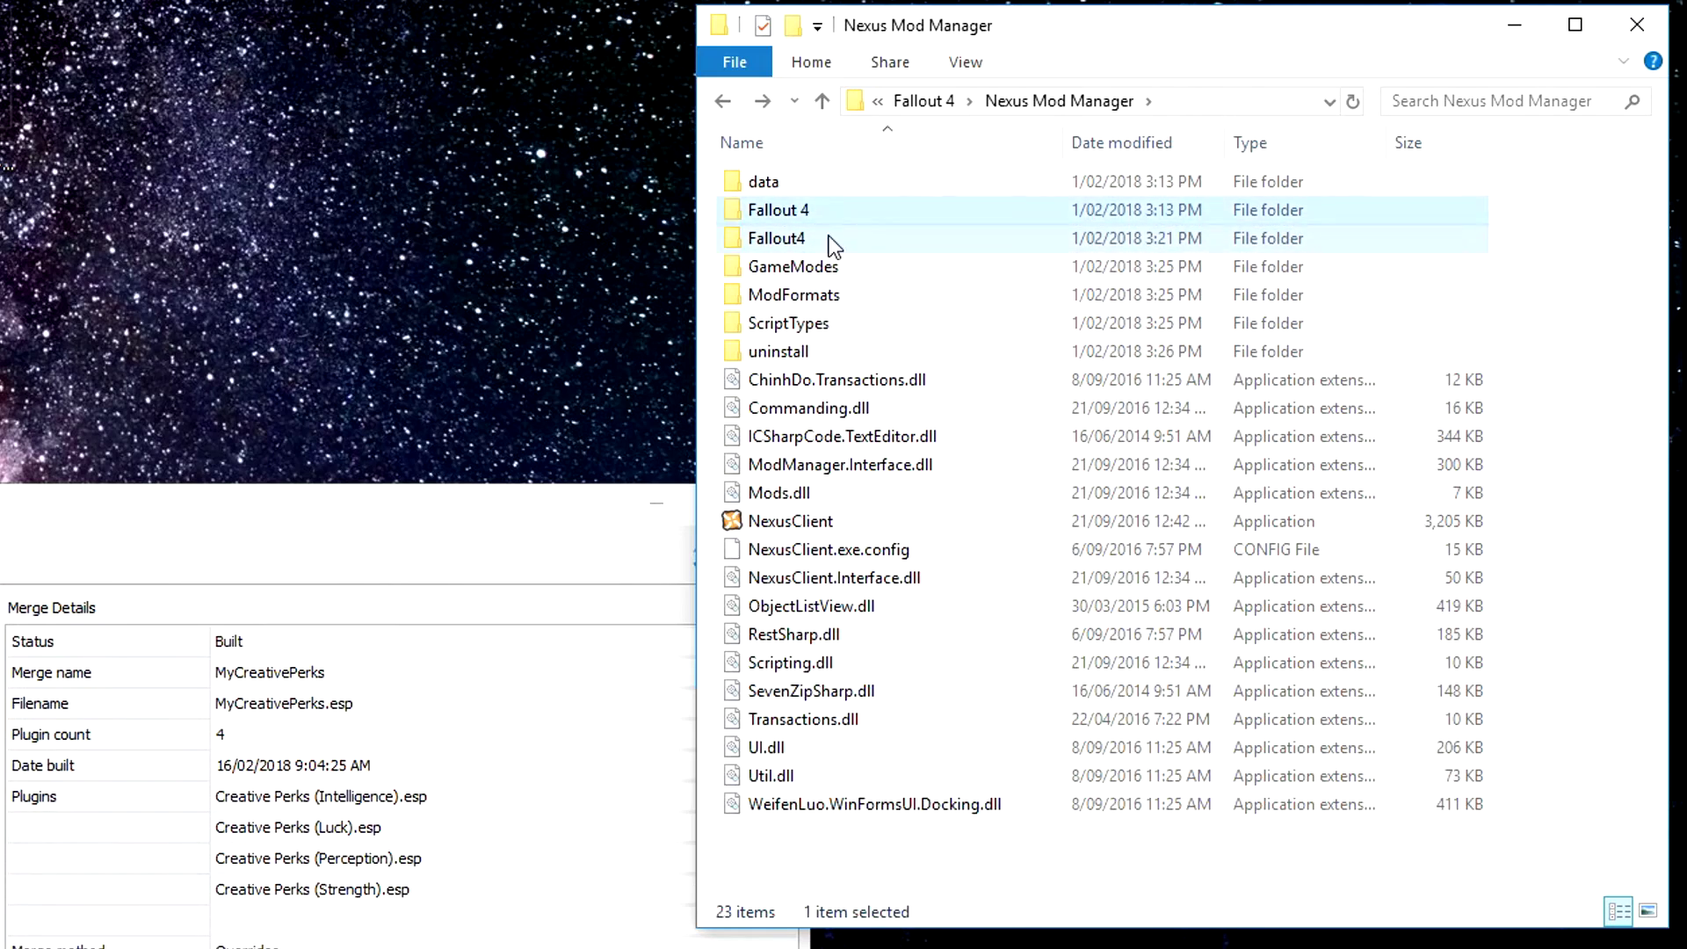
double_click(830, 236)
double_click(789, 212)
double_click(837, 183)
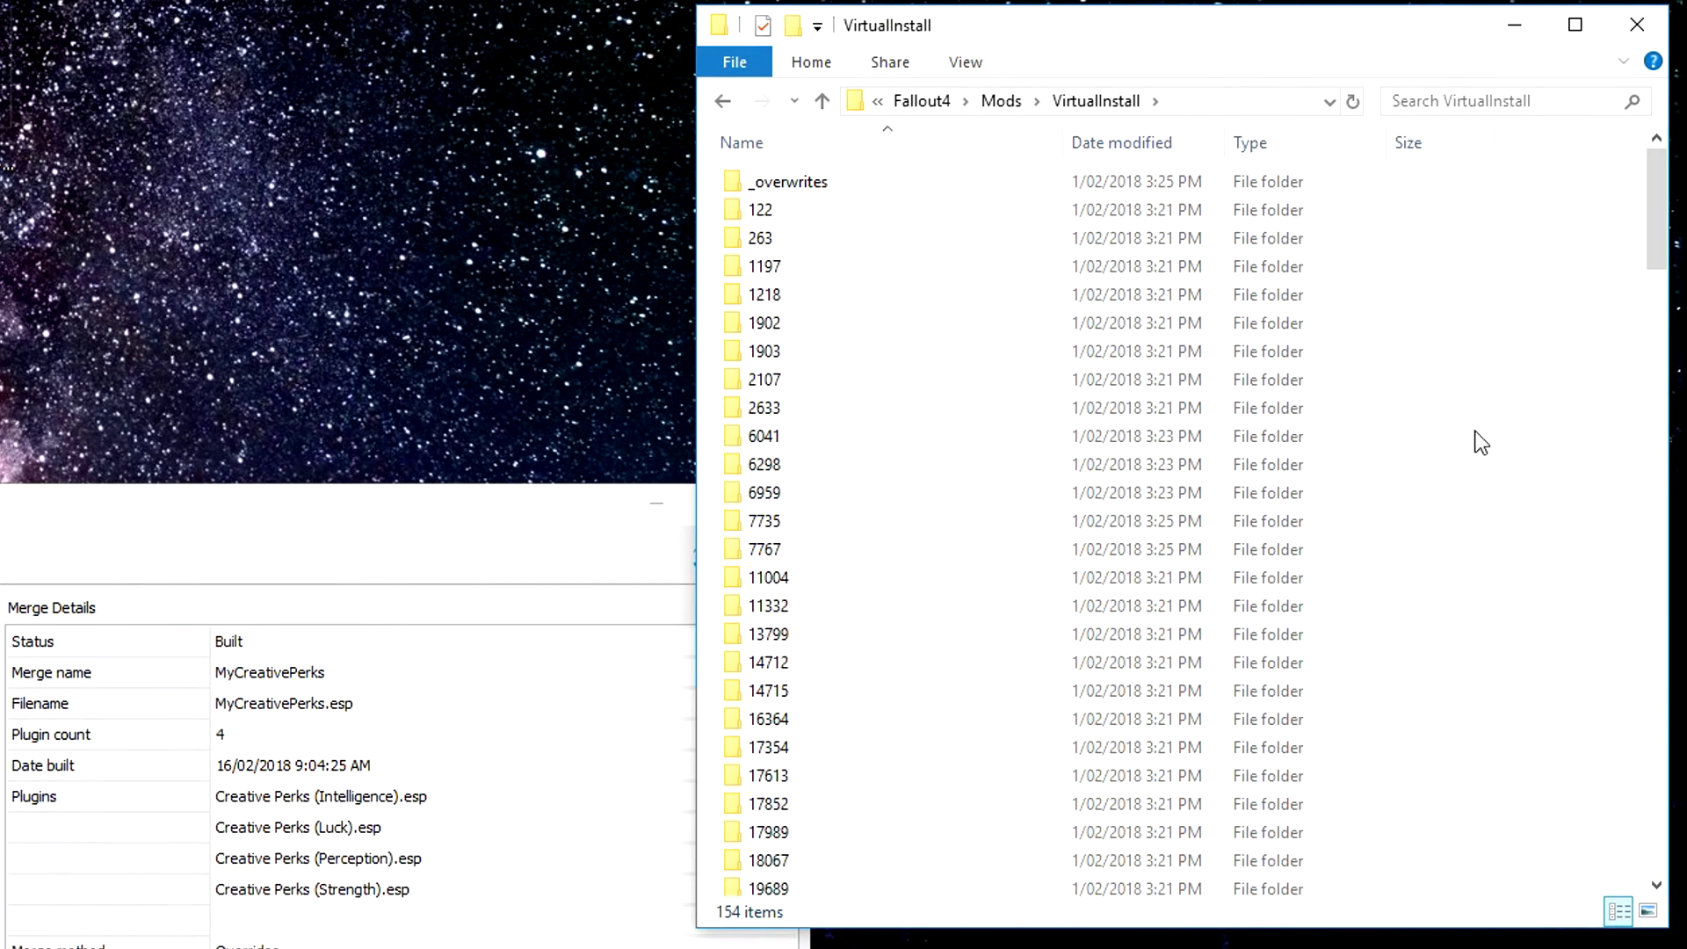
scroll(1643, 398, "down", 8)
left_click_drag(1643, 397, 1652, 875)
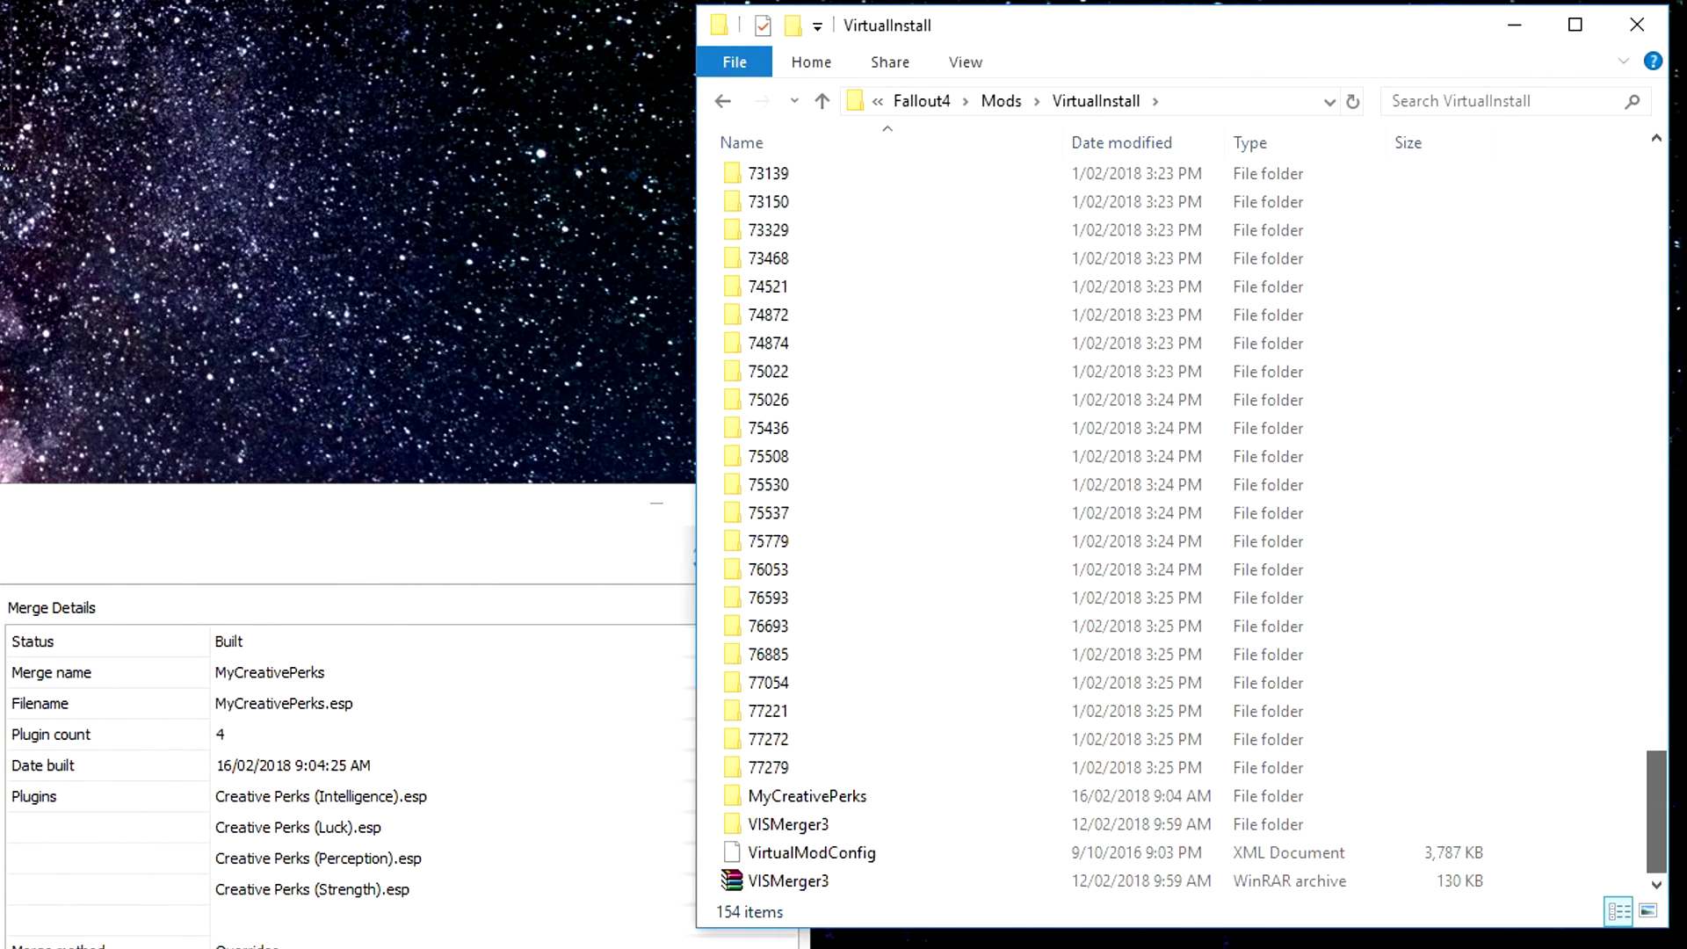
left_click(835, 798)
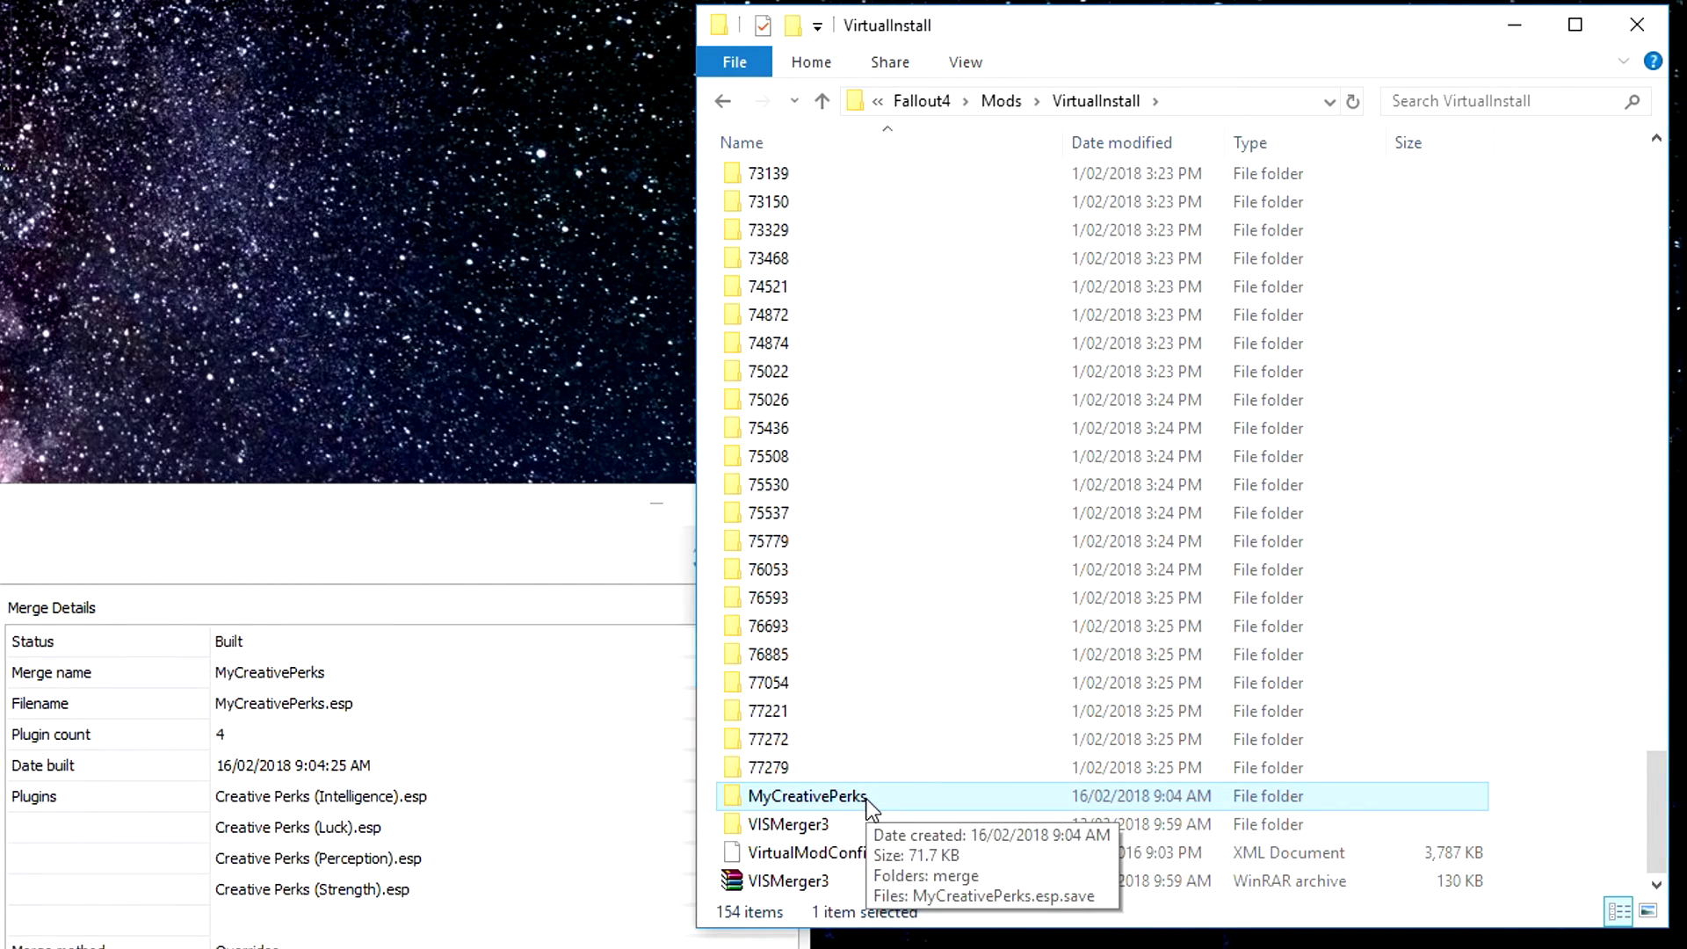
double_click(821, 795)
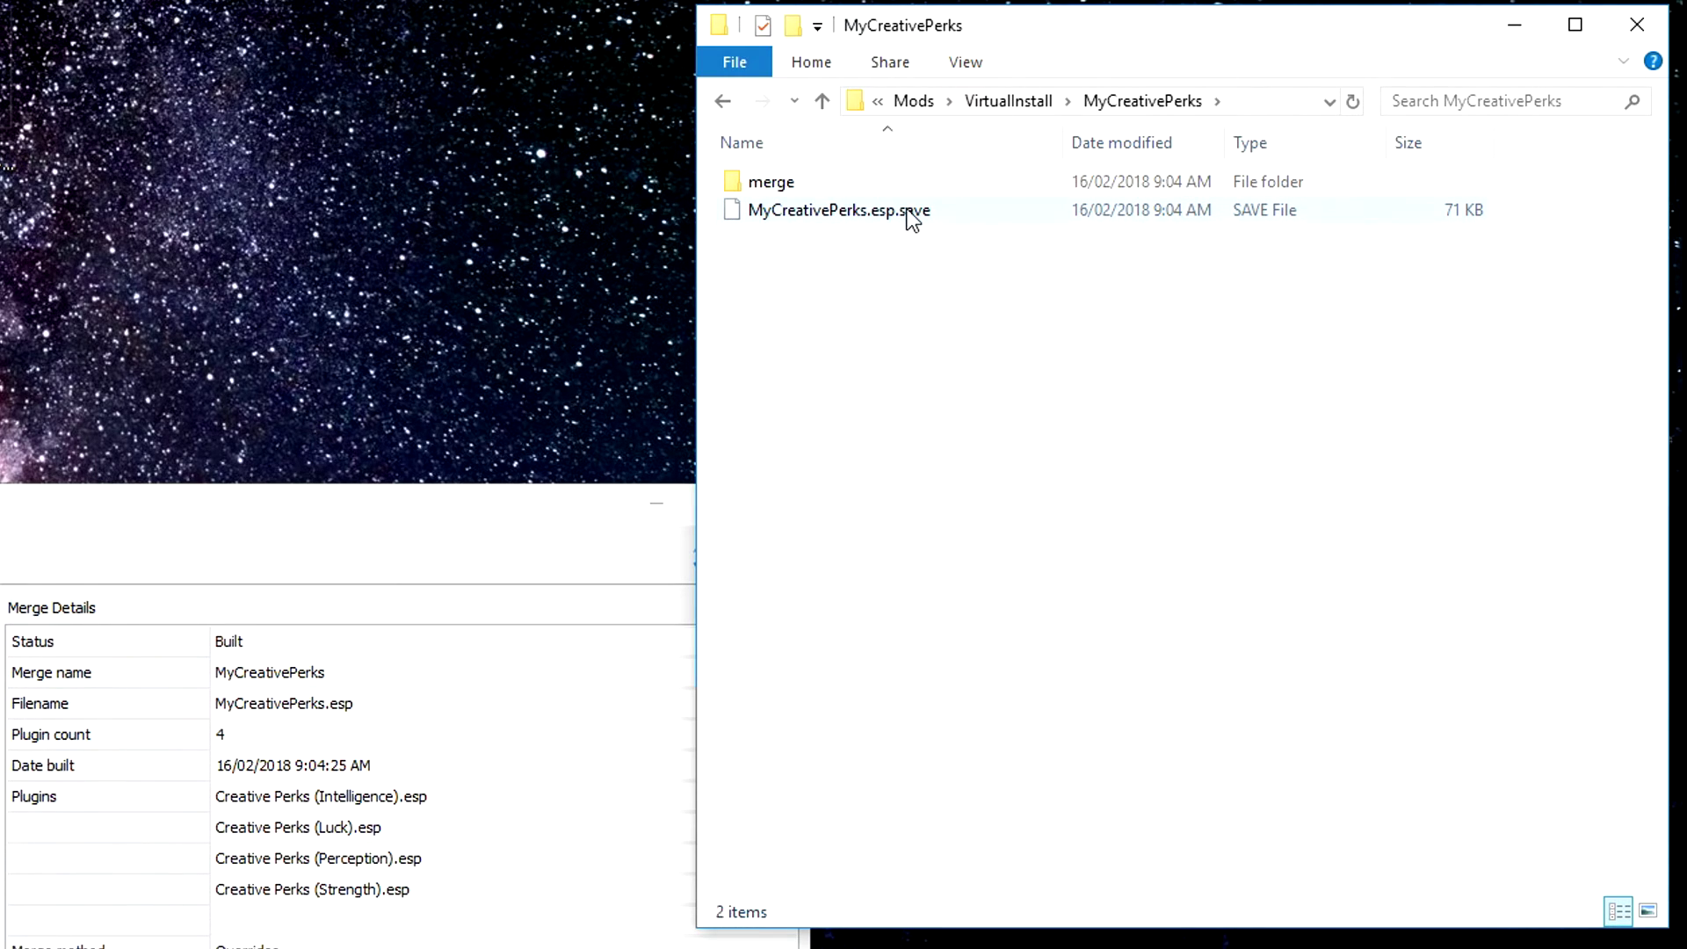
Close Merge Plugins and copy the merged MyCreativePerks ESP file from its folder to the desktop
left_click(352, 528)
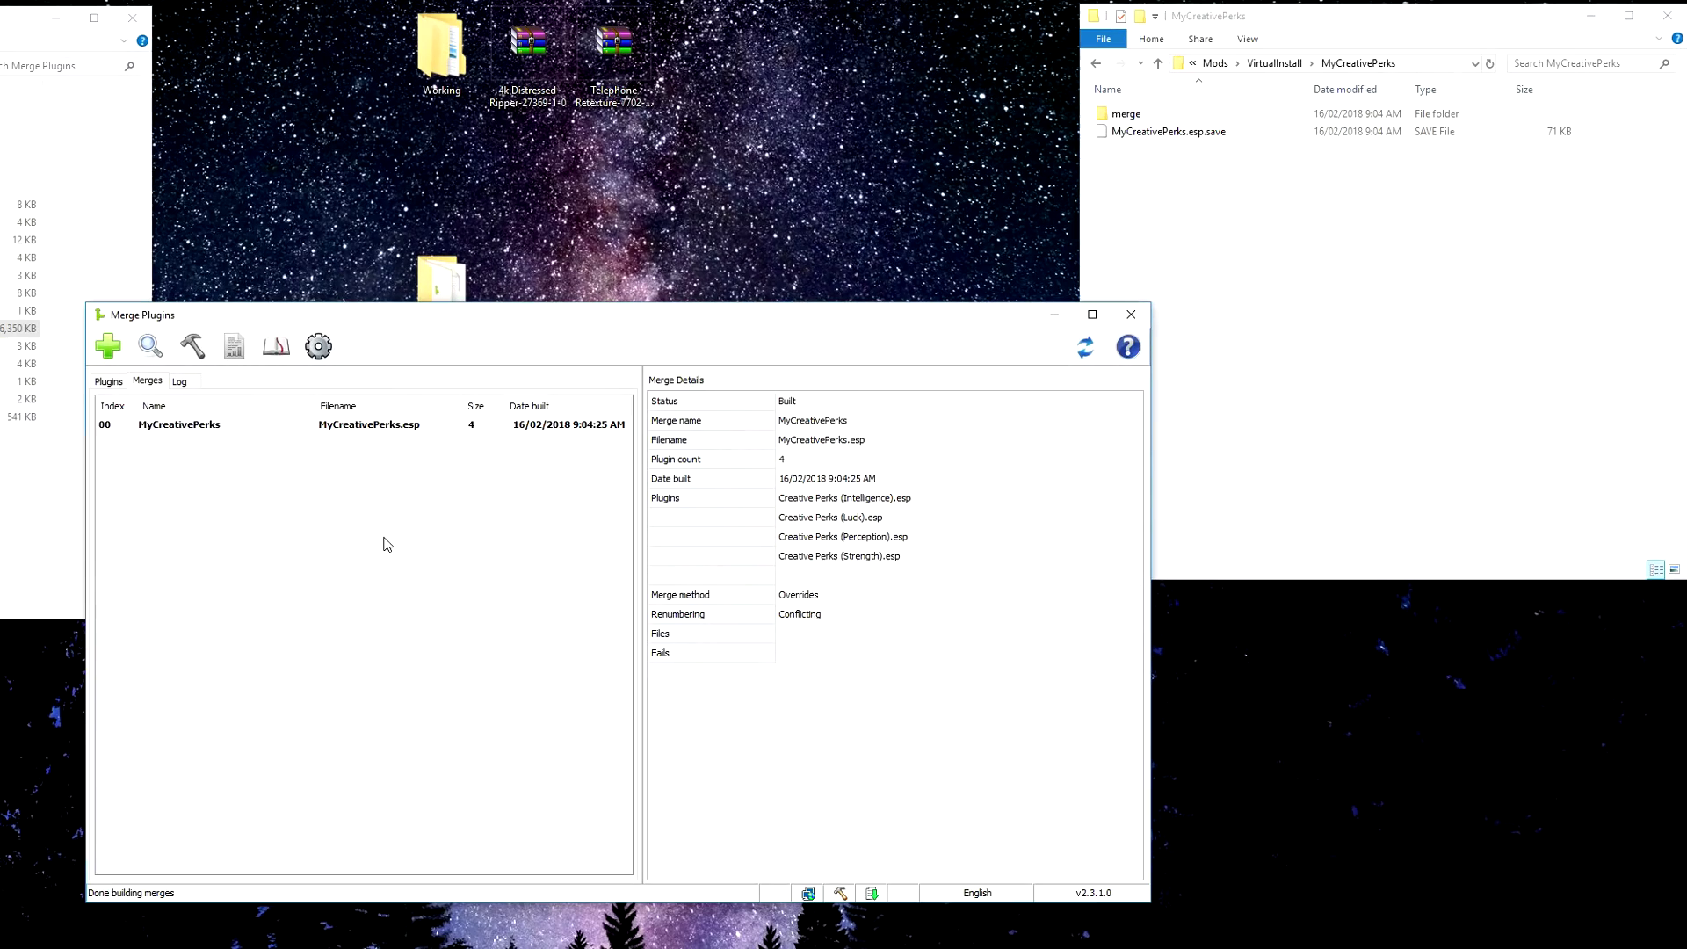
left_click(1131, 313)
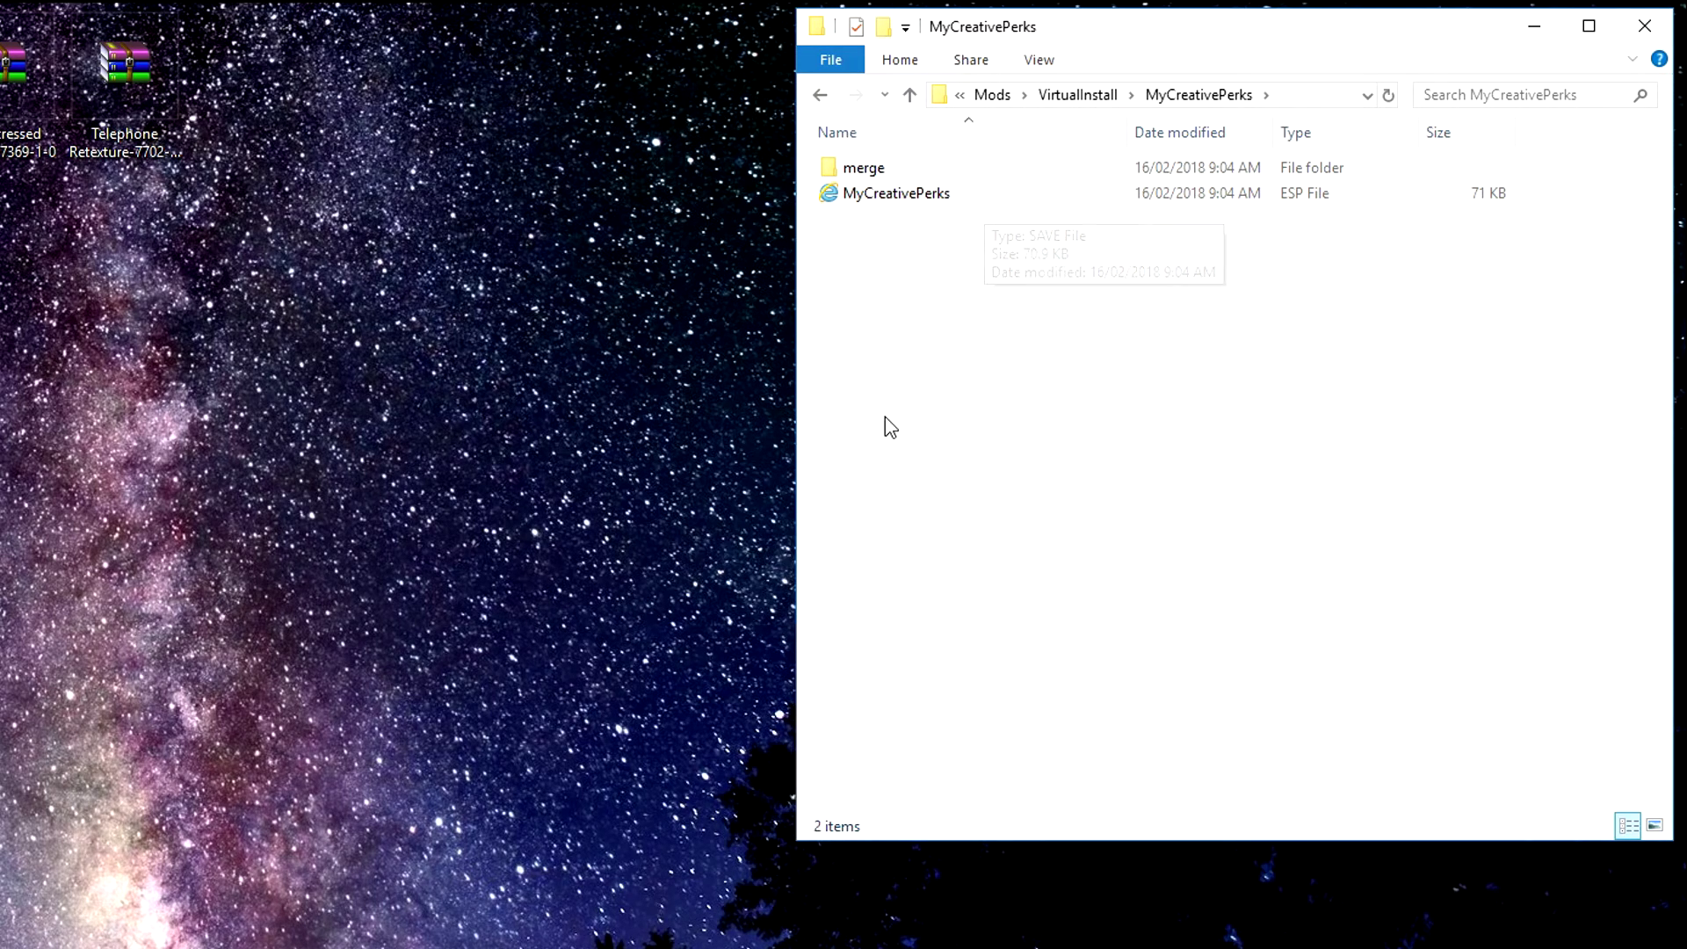
left_click_drag(934, 208, 306, 389)
left_click(1046, 459)
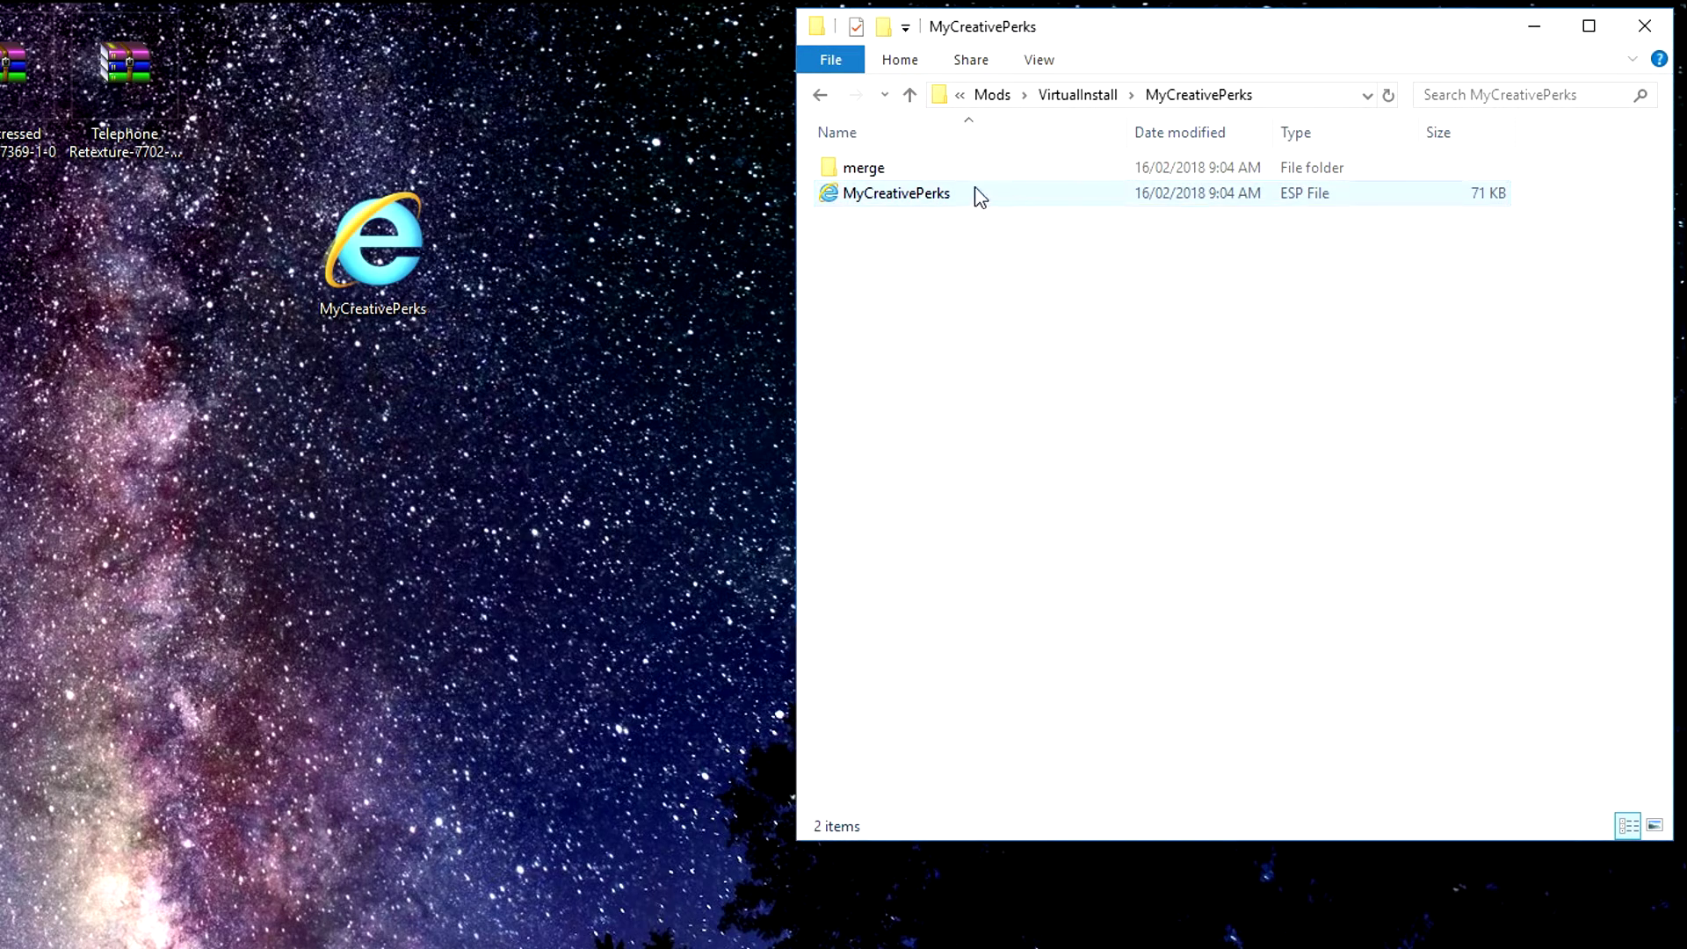
Return to the VirtualInstall folder and compress the MyCreativePerks folder into MyCreativePerks.rar, using RAR format and Normal compression
left_click(823, 97)
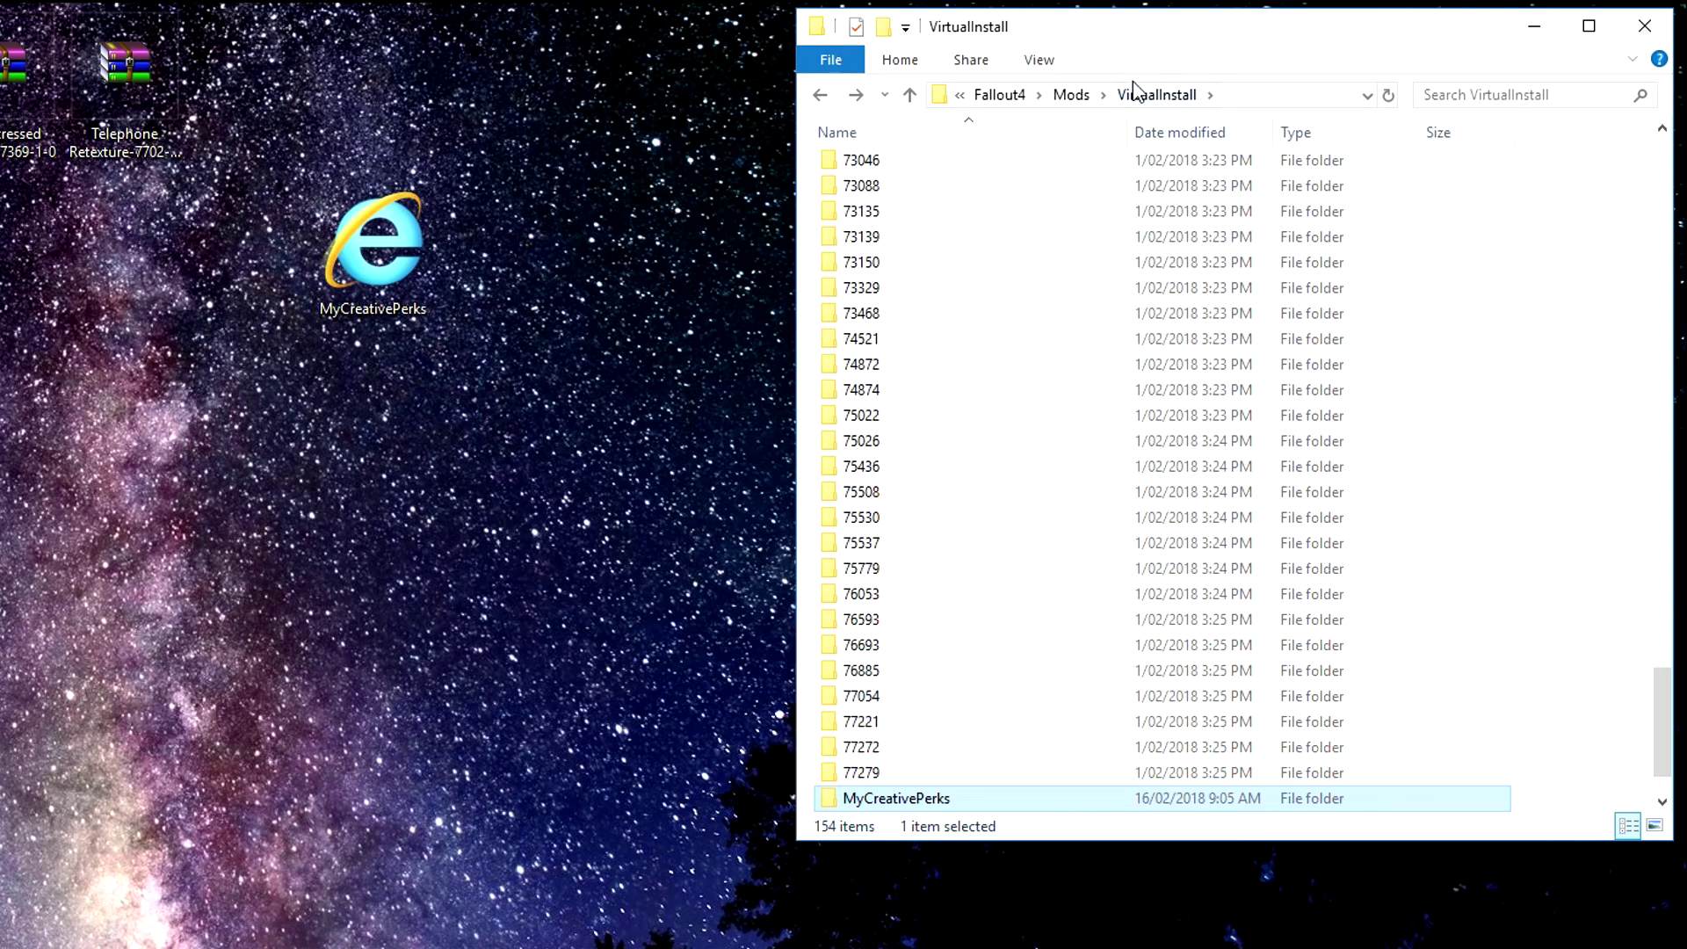
scroll(1164, 479, "down", 1)
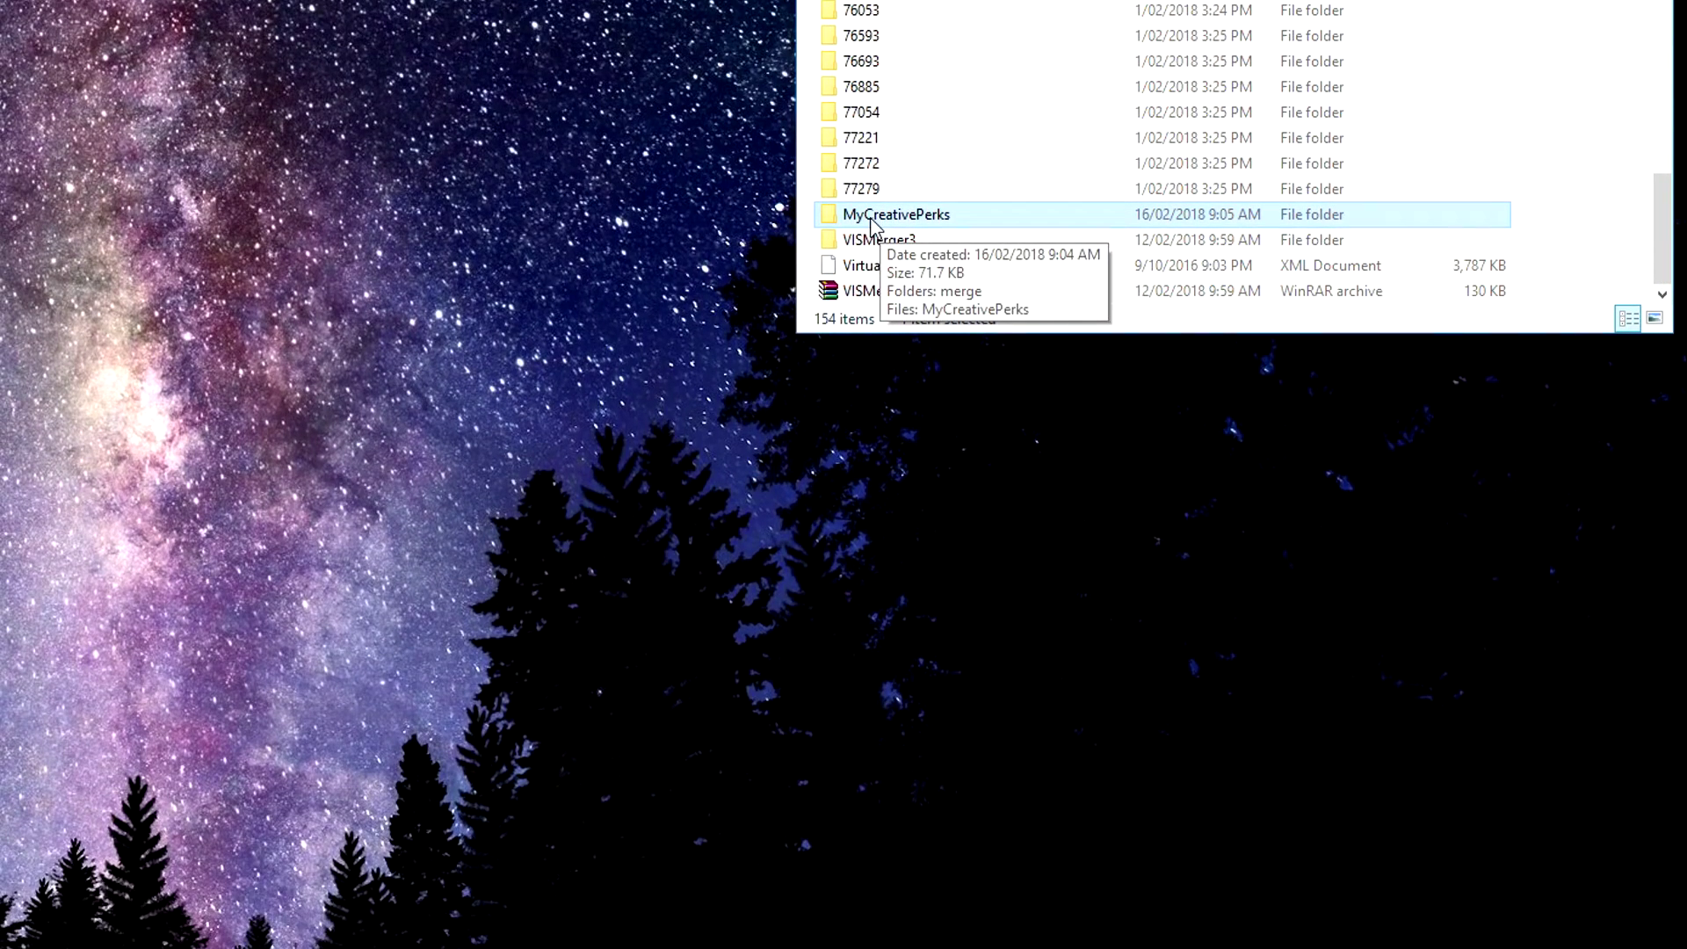
right_click(871, 220)
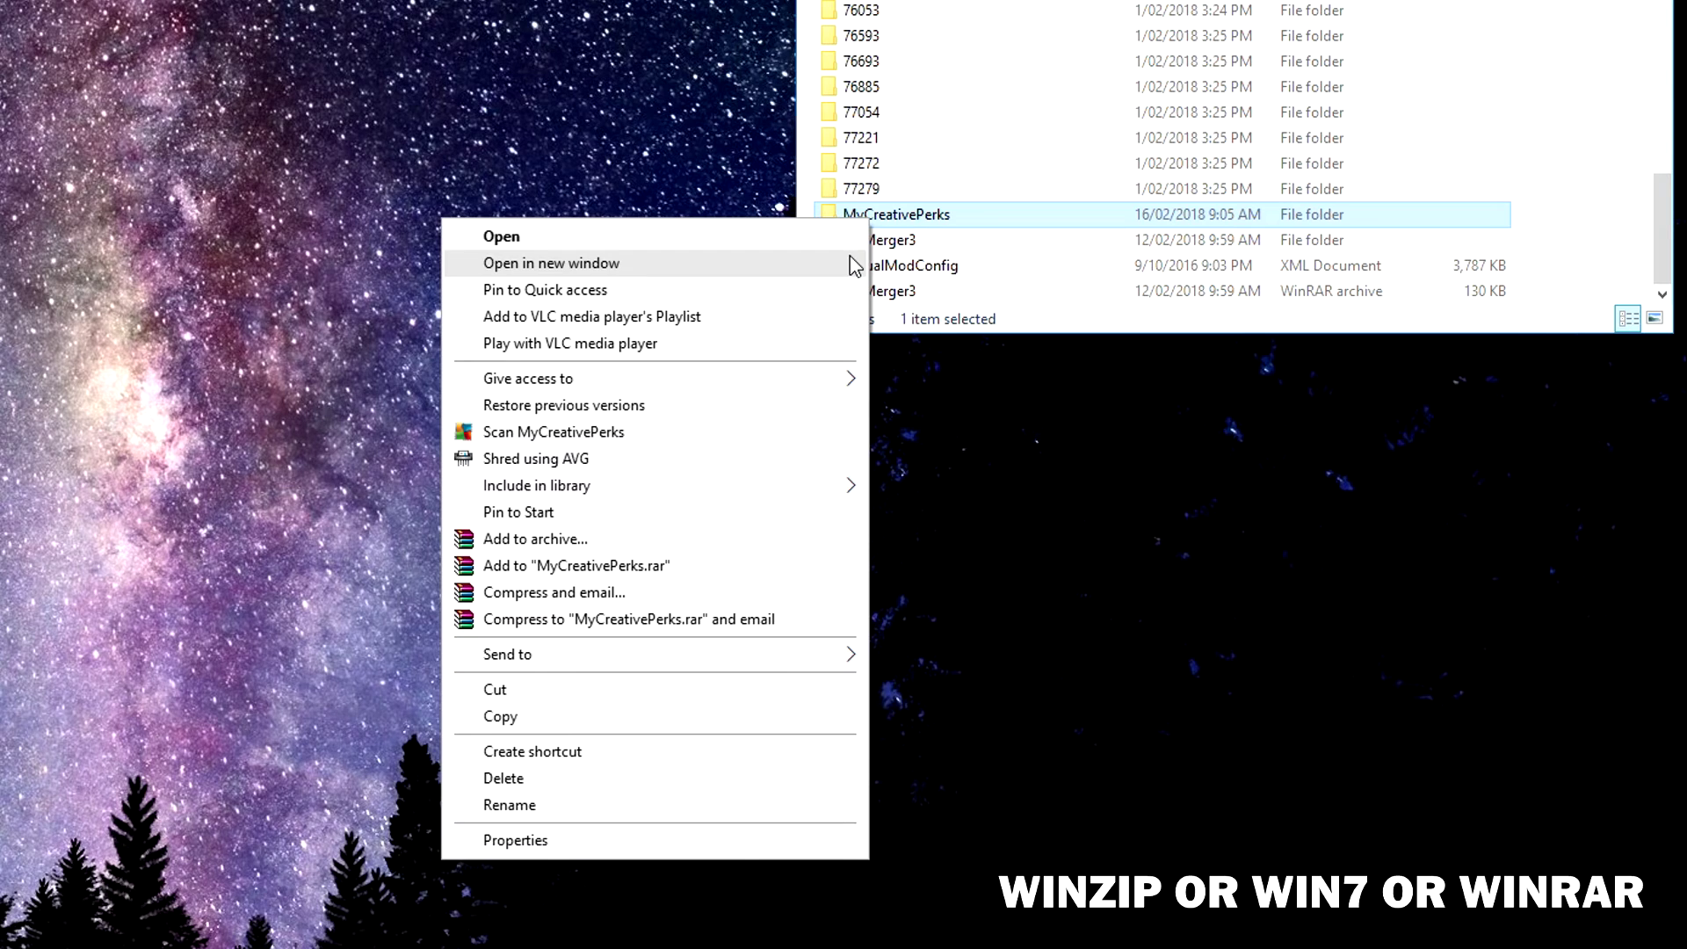
left_click(895, 218)
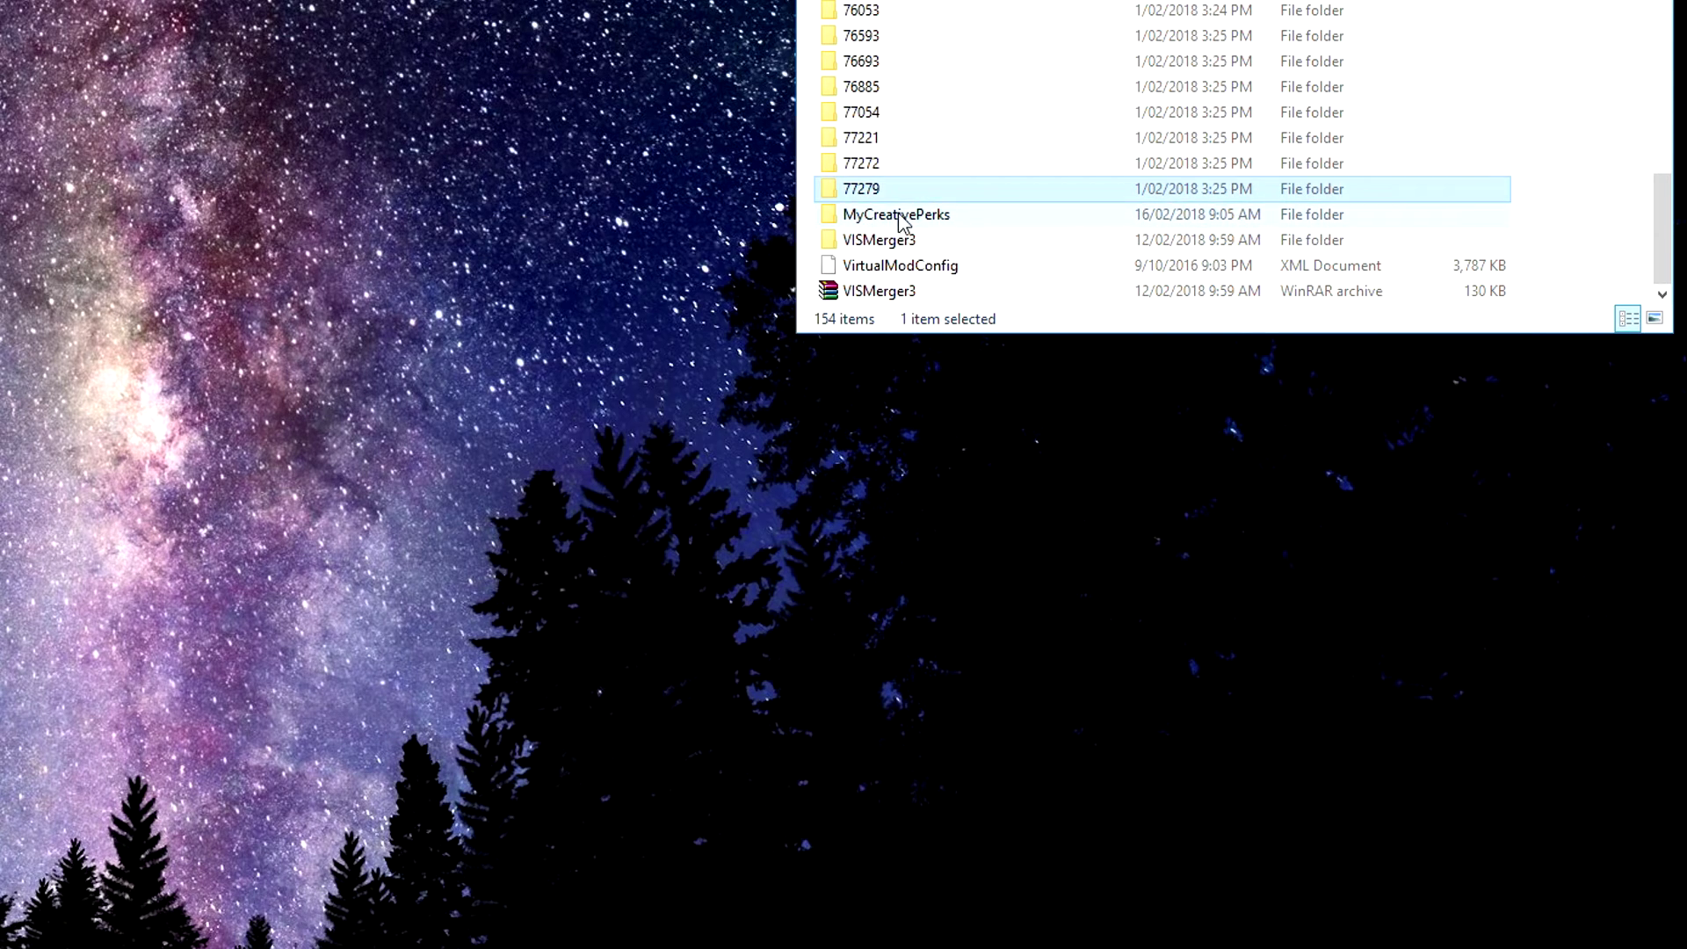
right_click(903, 223)
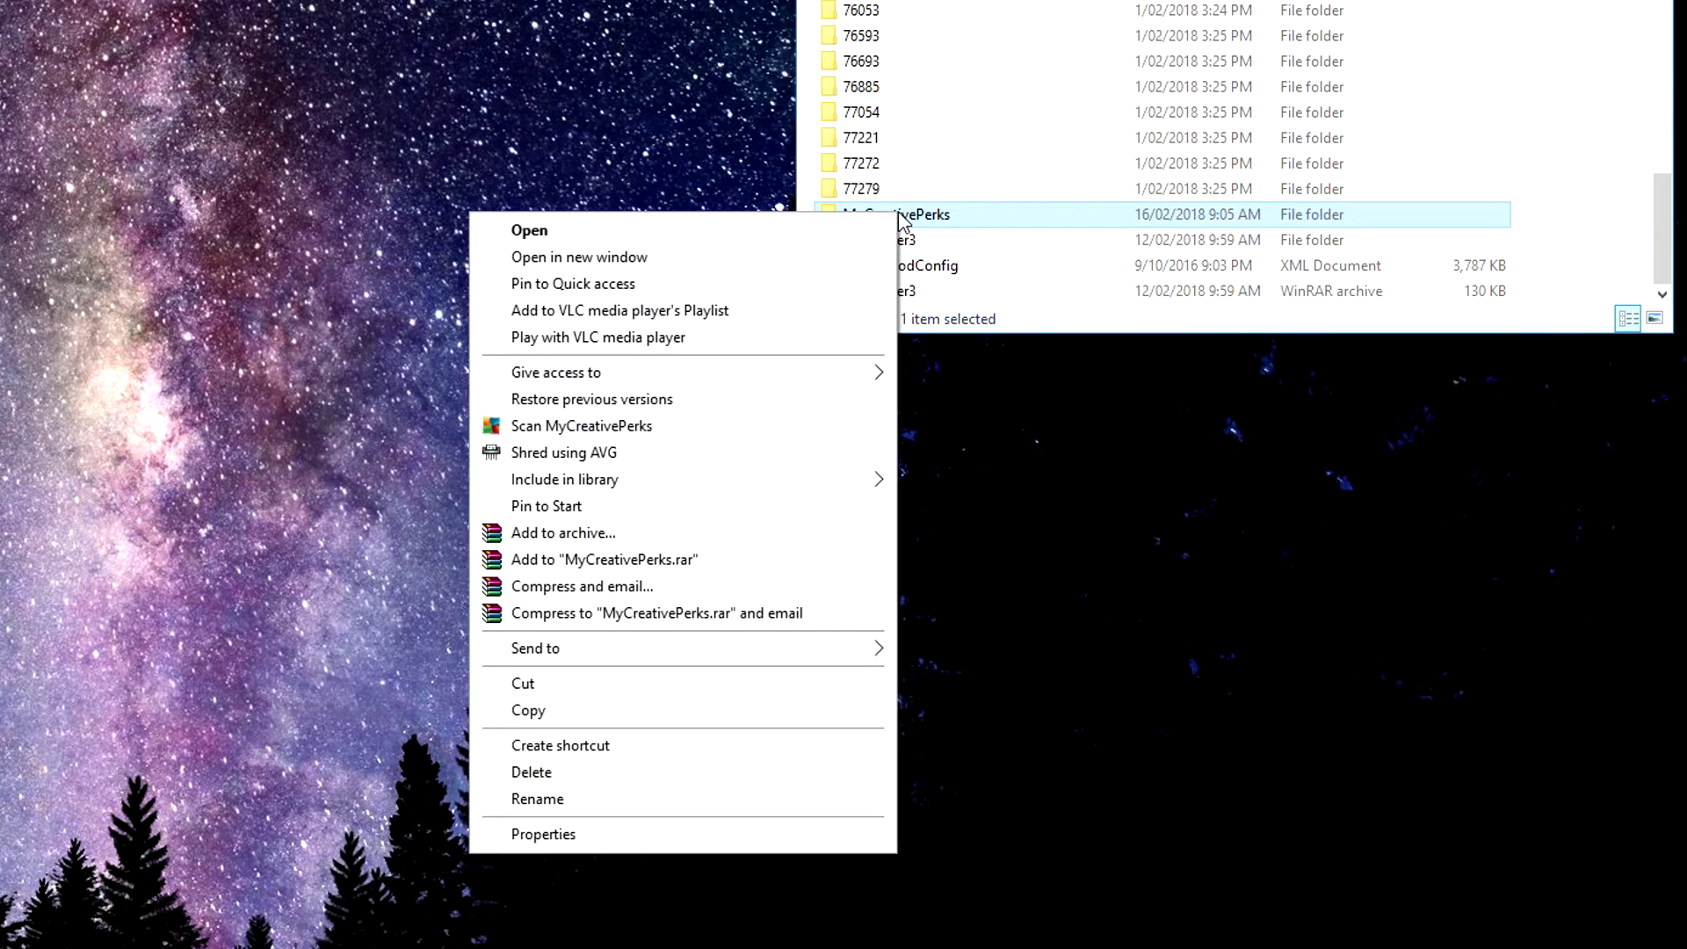
left_click(569, 534)
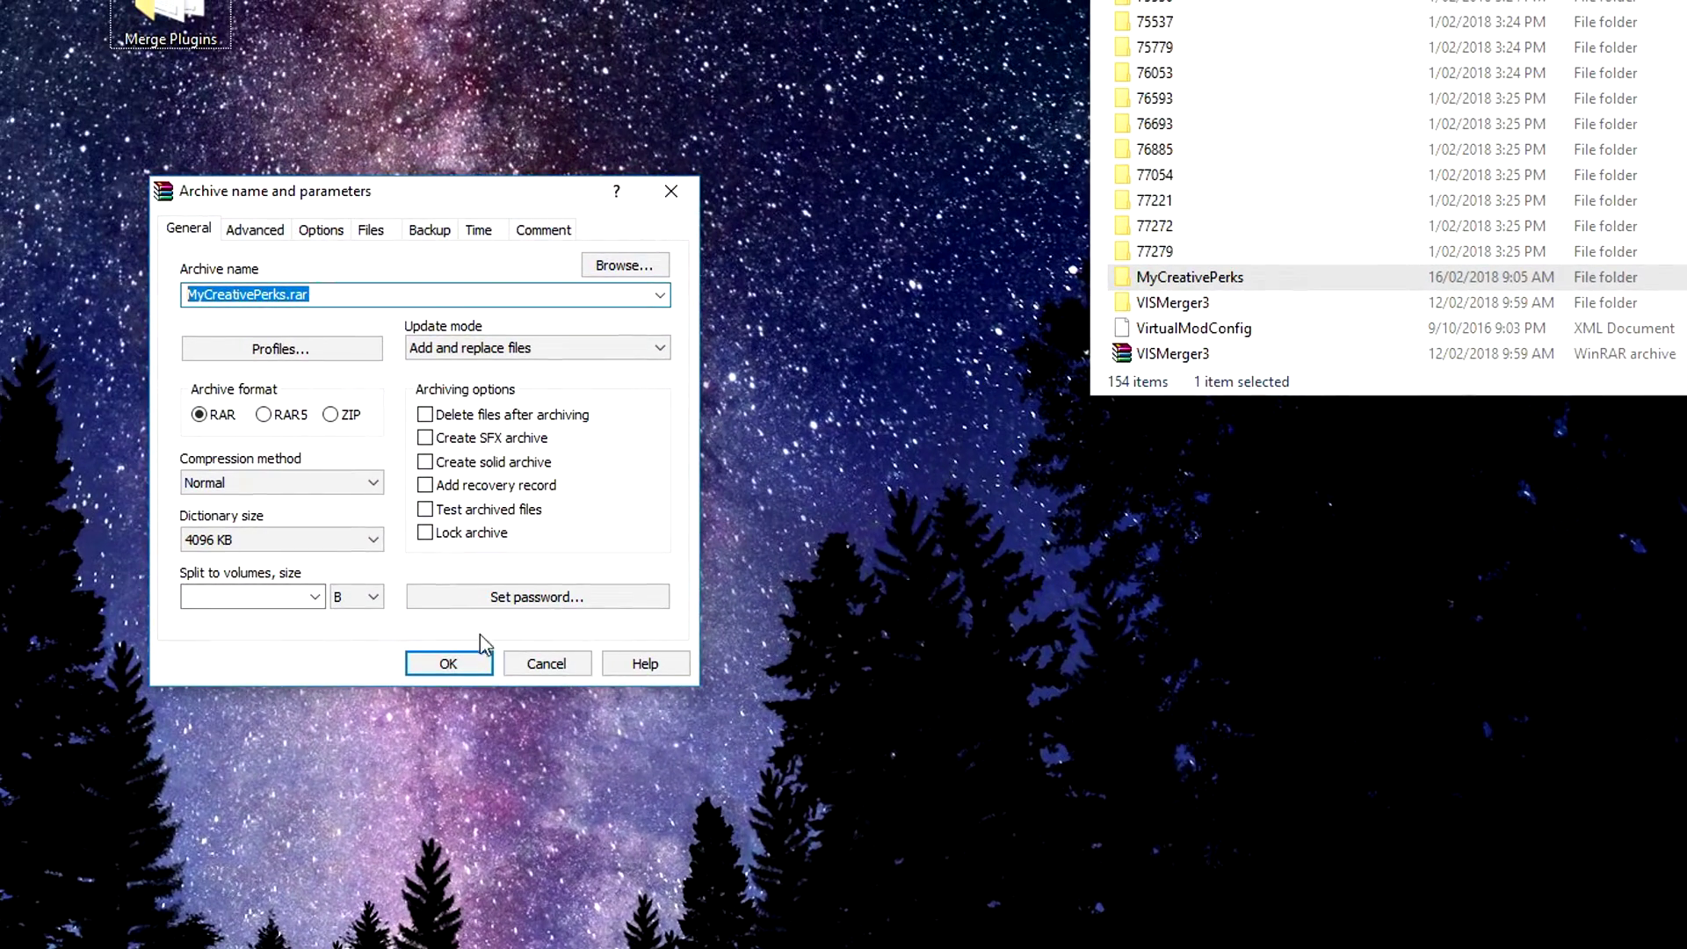
left_click(444, 667)
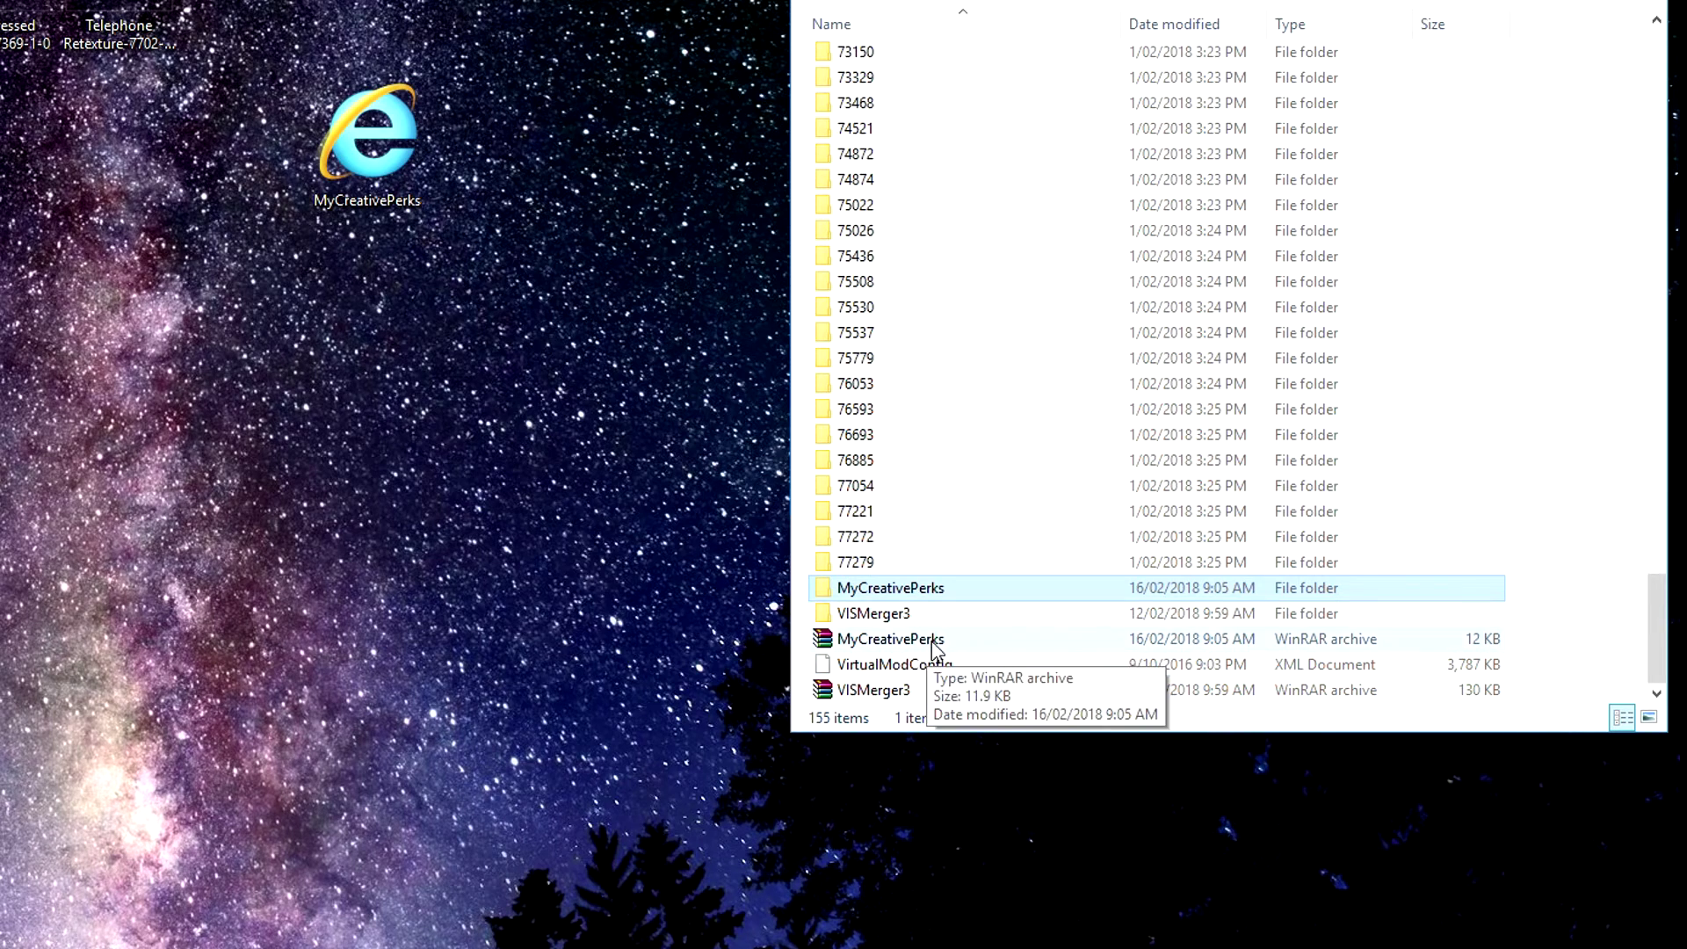
Copy the new MyCreativePerks WinRAR archive from the VirtualInstall folder to the desktop
left_click(934, 641)
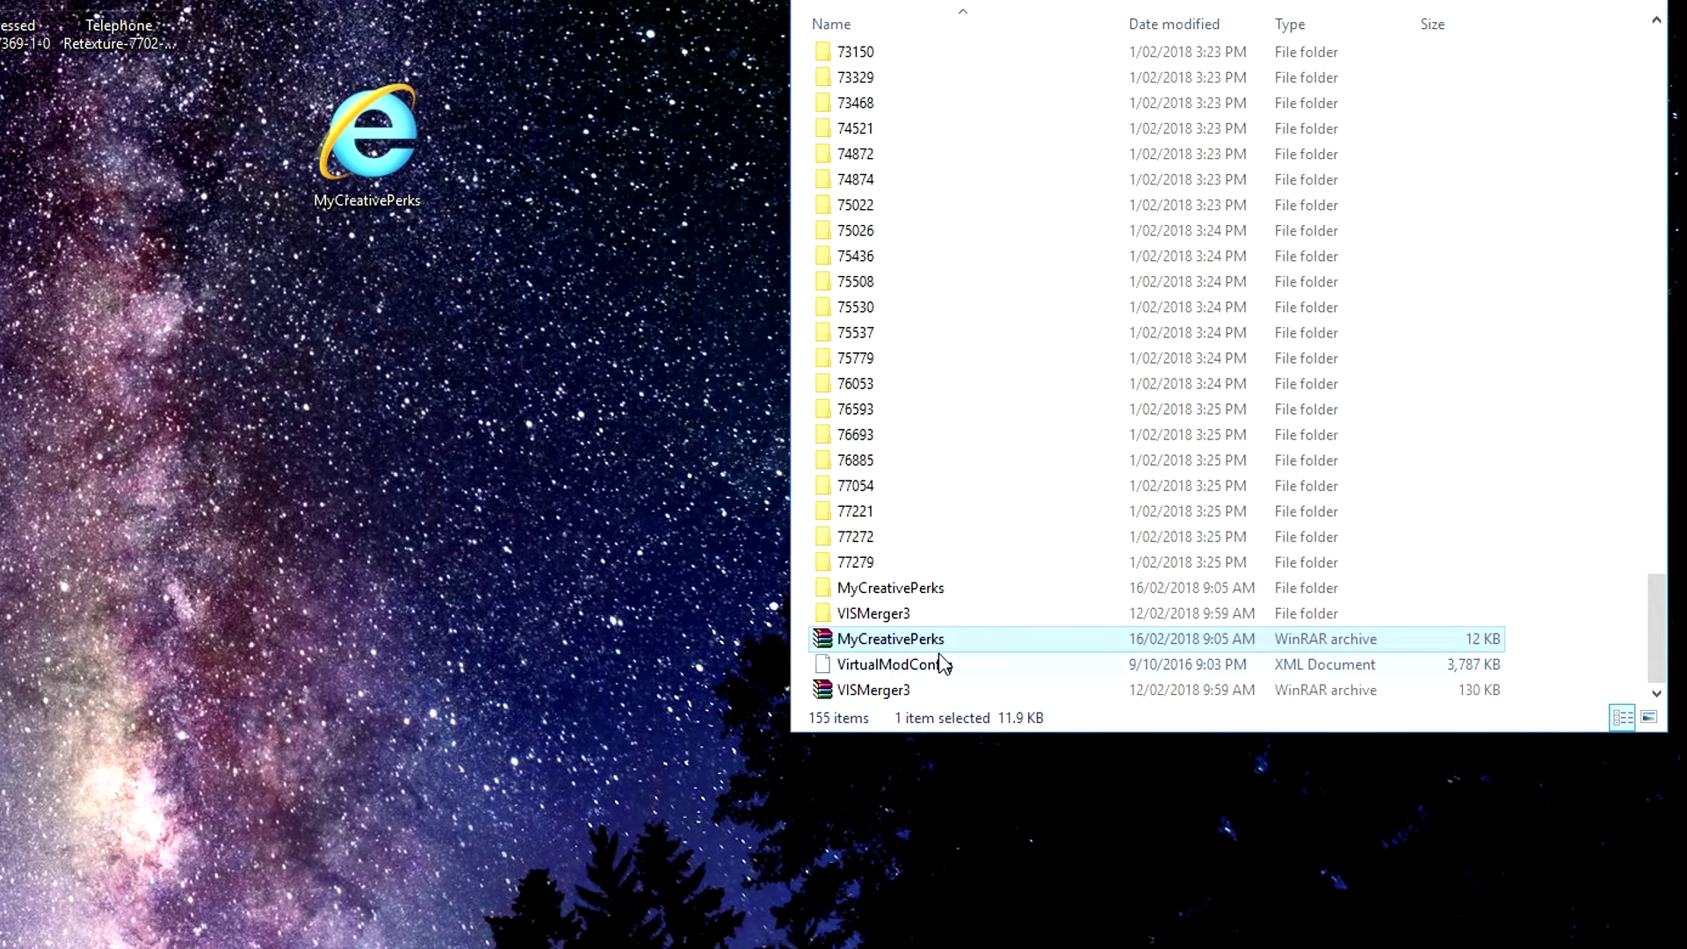
left_click_drag(931, 640, 378, 369)
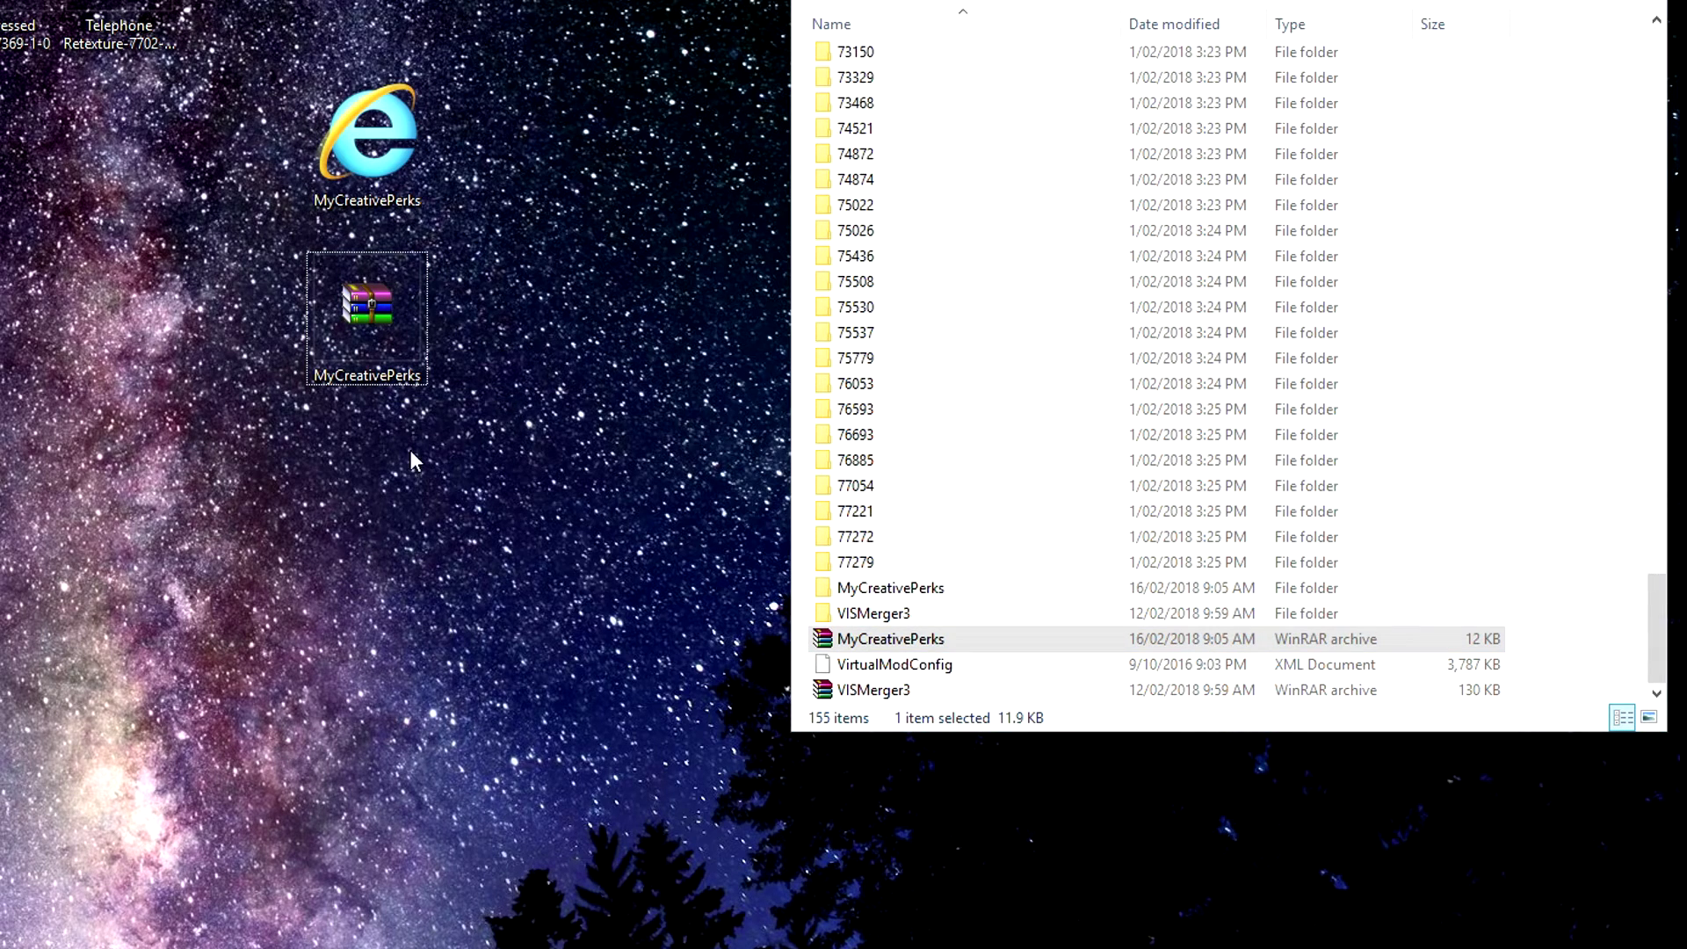
left_click_drag(563, 458, 313, 61)
left_click(491, 670)
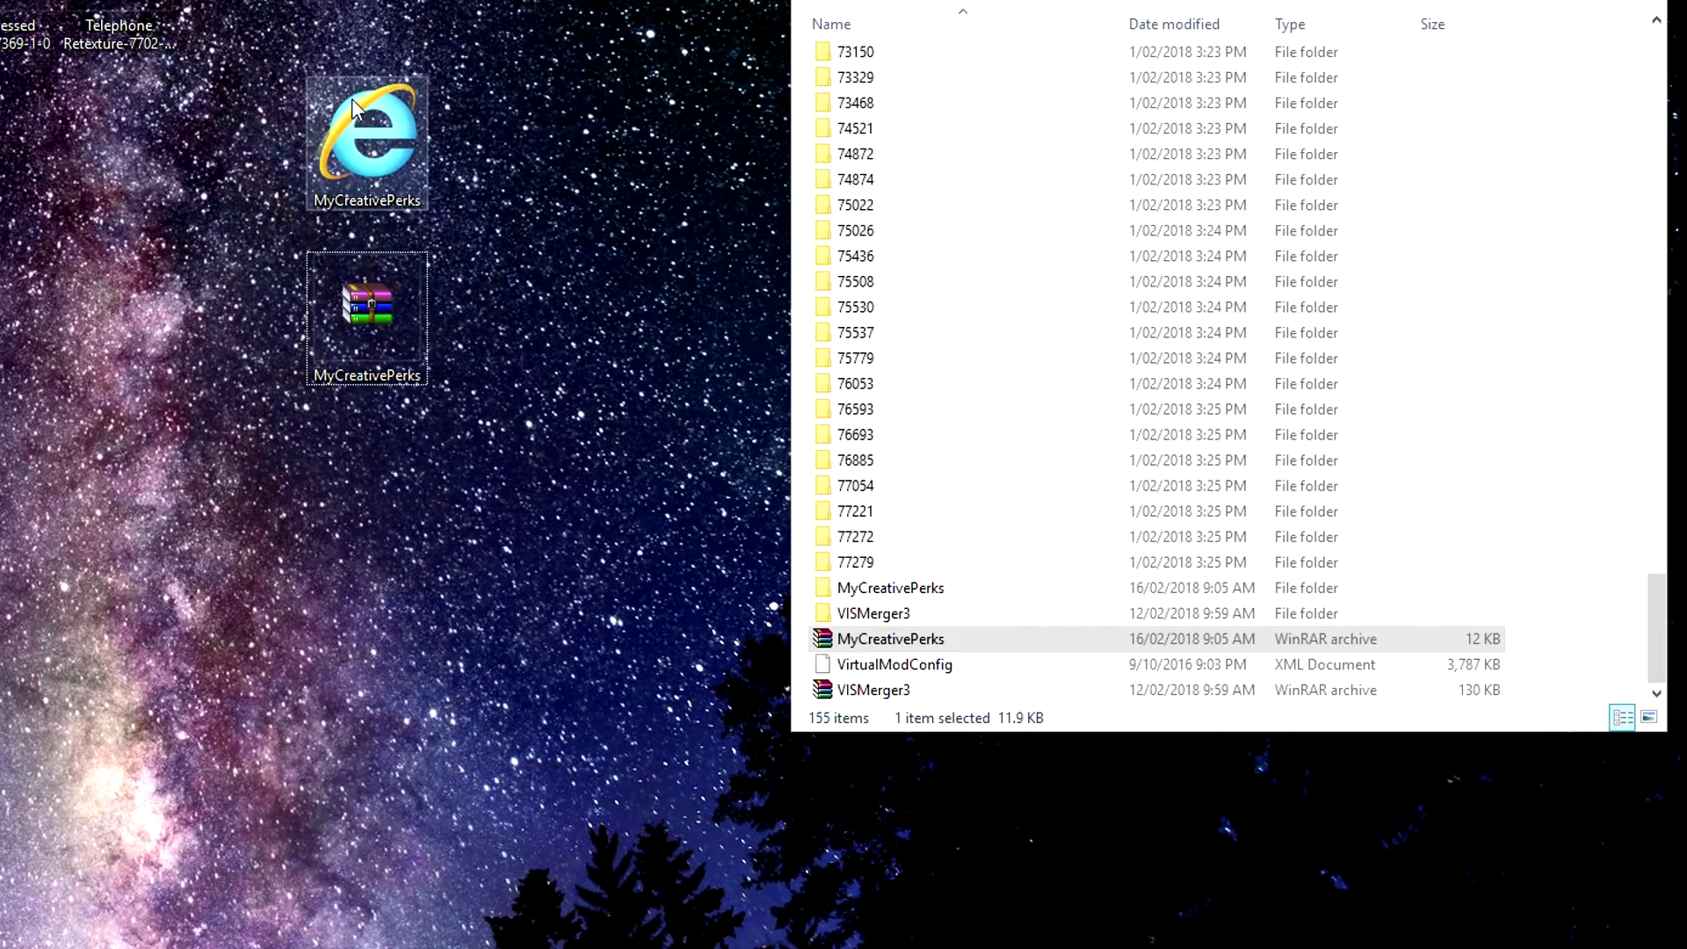
Open the Mods folder under Nexus Mod Manager, Fallout 4, and move the MyCreativePerks archive from the desktop into it
key("alt+Up")
key("alt+Up")
double_click(883, 83)
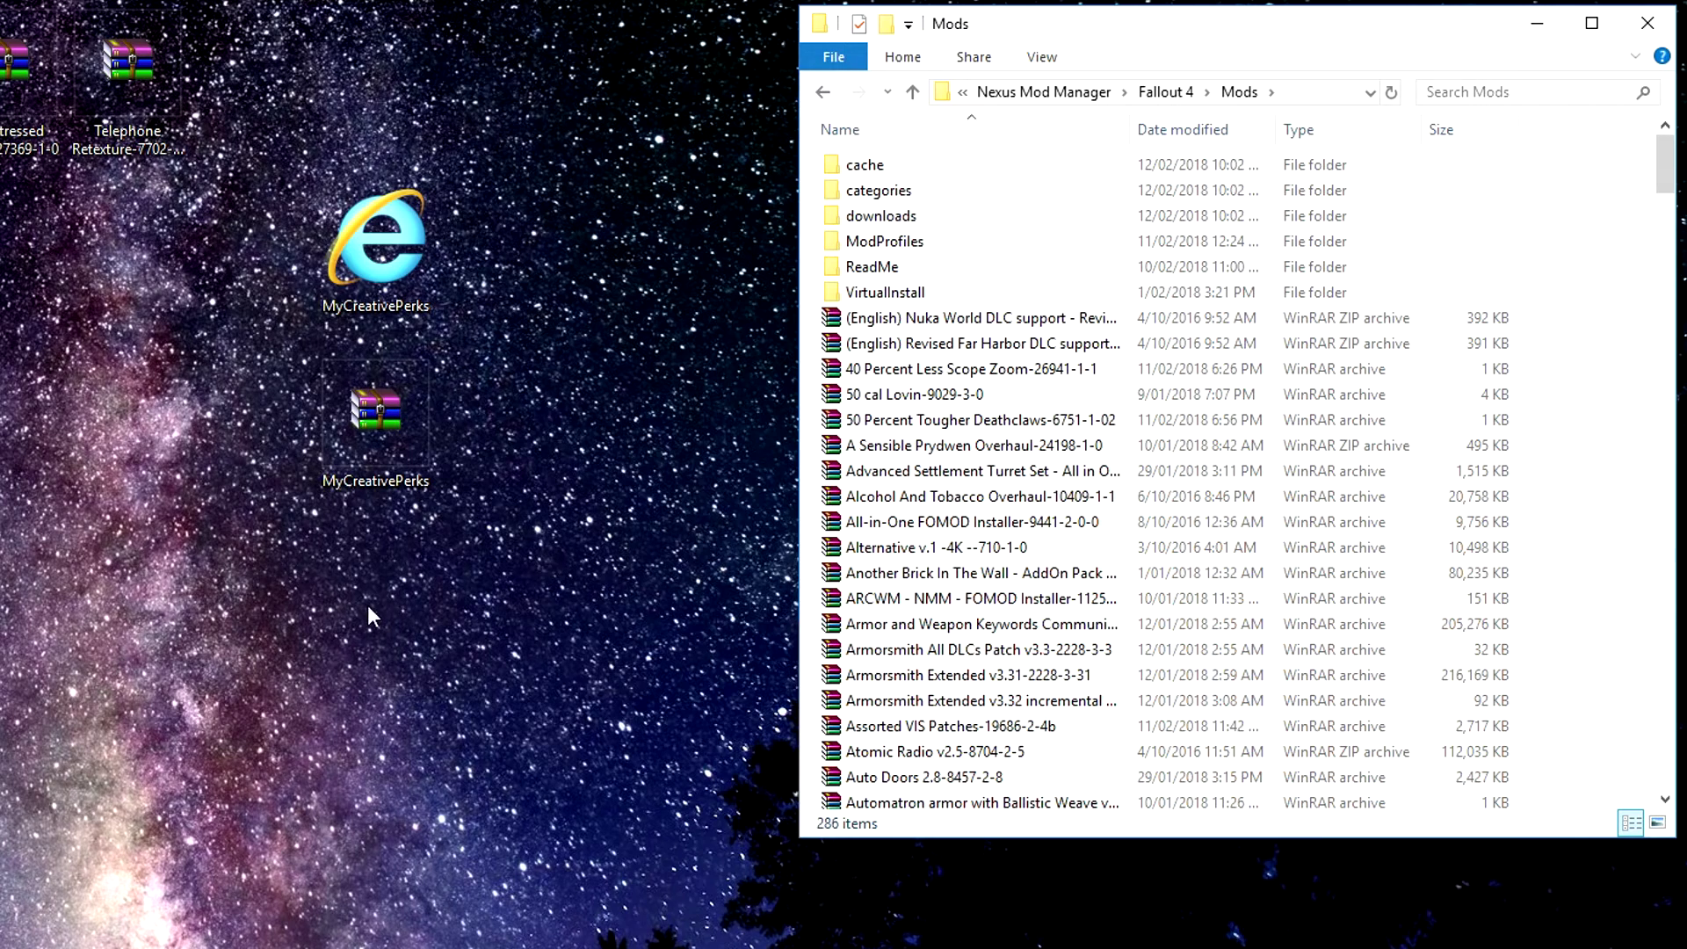
left_click_drag(387, 422, 1315, 456)
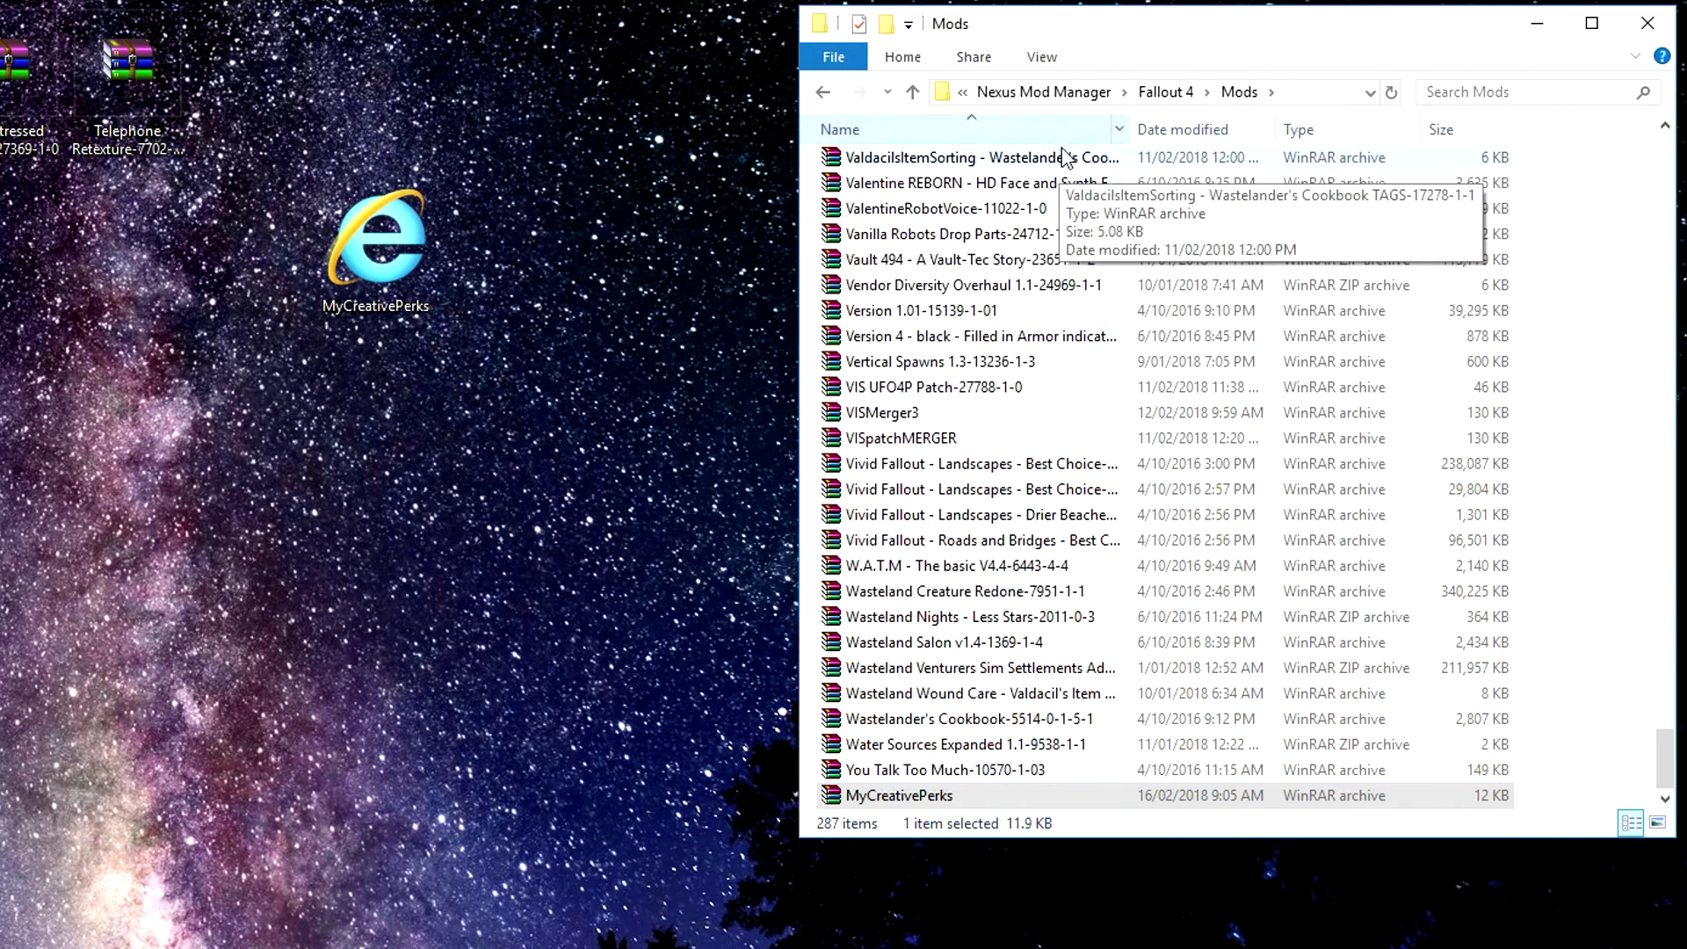
Open the game's Data folder under Fallout 4 and move the MyCreativePerks ESP file from the desktop into it
left_click(1087, 95)
left_click(989, 98)
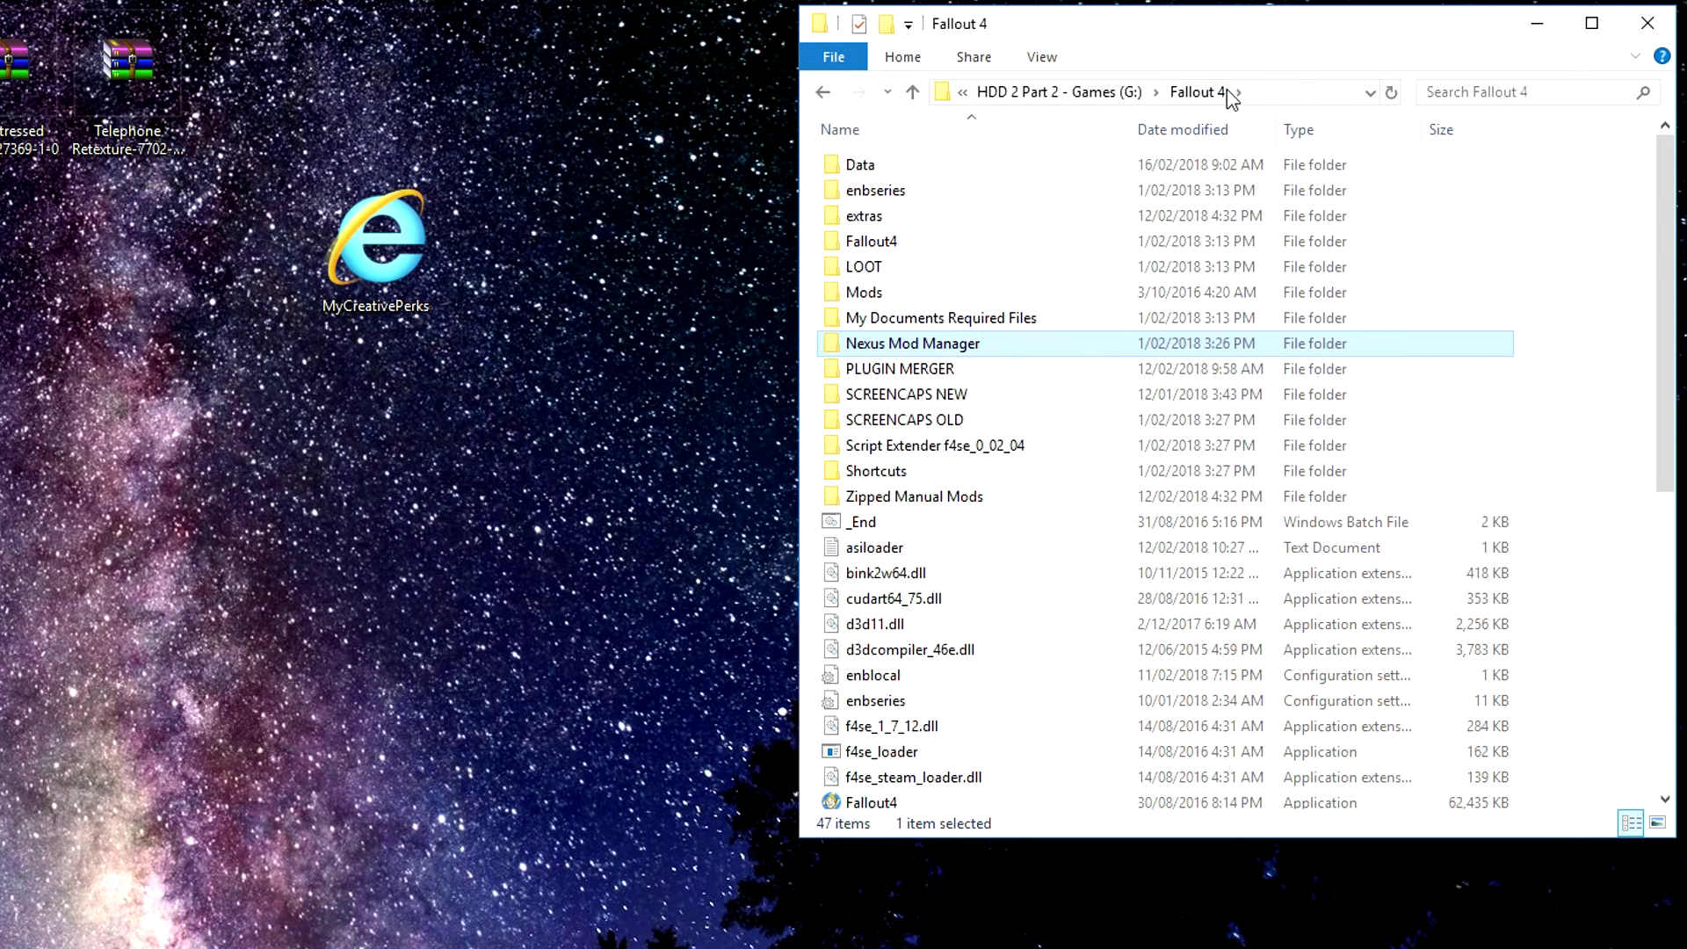
left_click(855, 169)
double_click(854, 169)
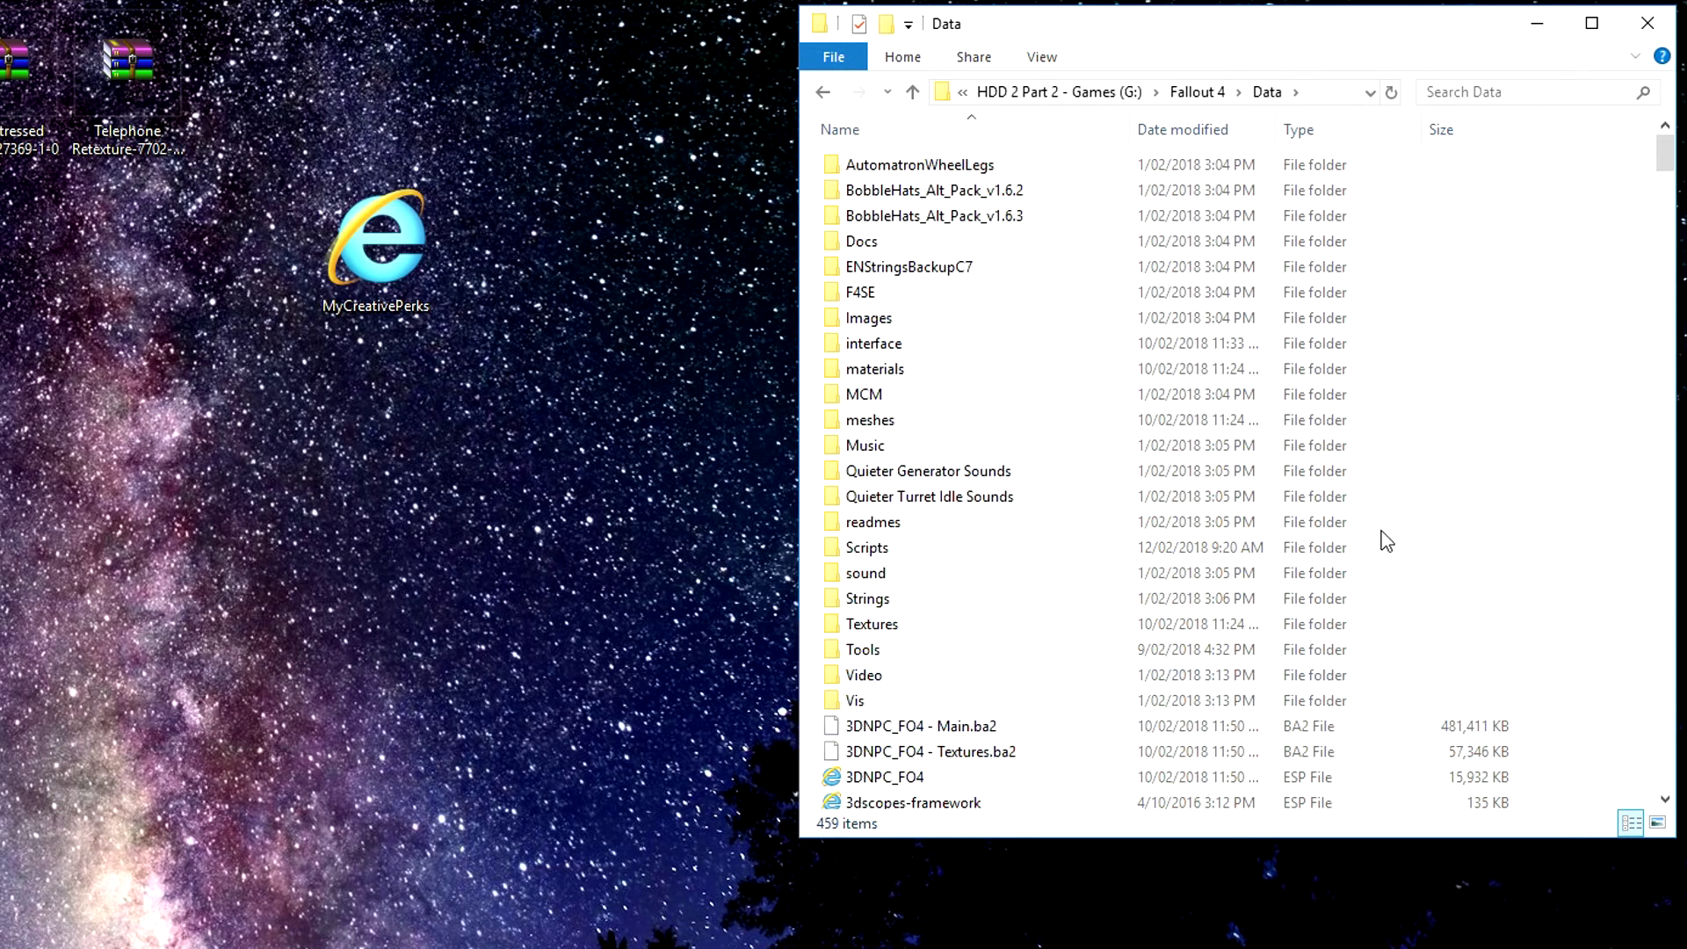
scroll(1231, 633, "down", 5)
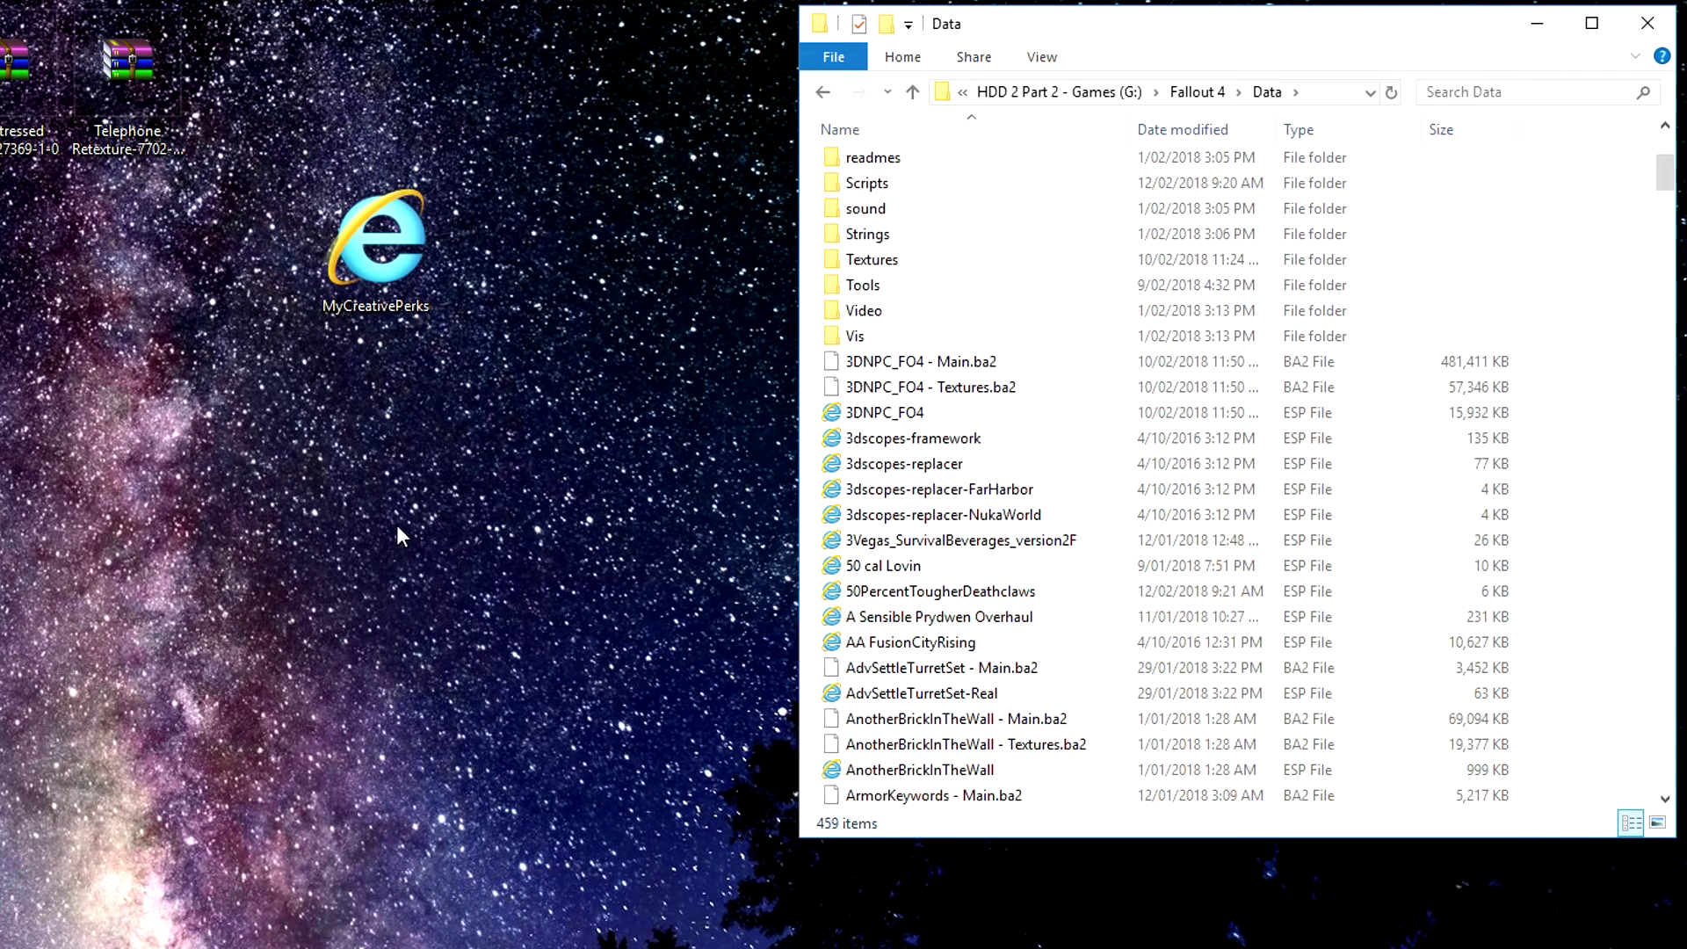
left_click(400, 257)
left_click_drag(400, 256, 1582, 466)
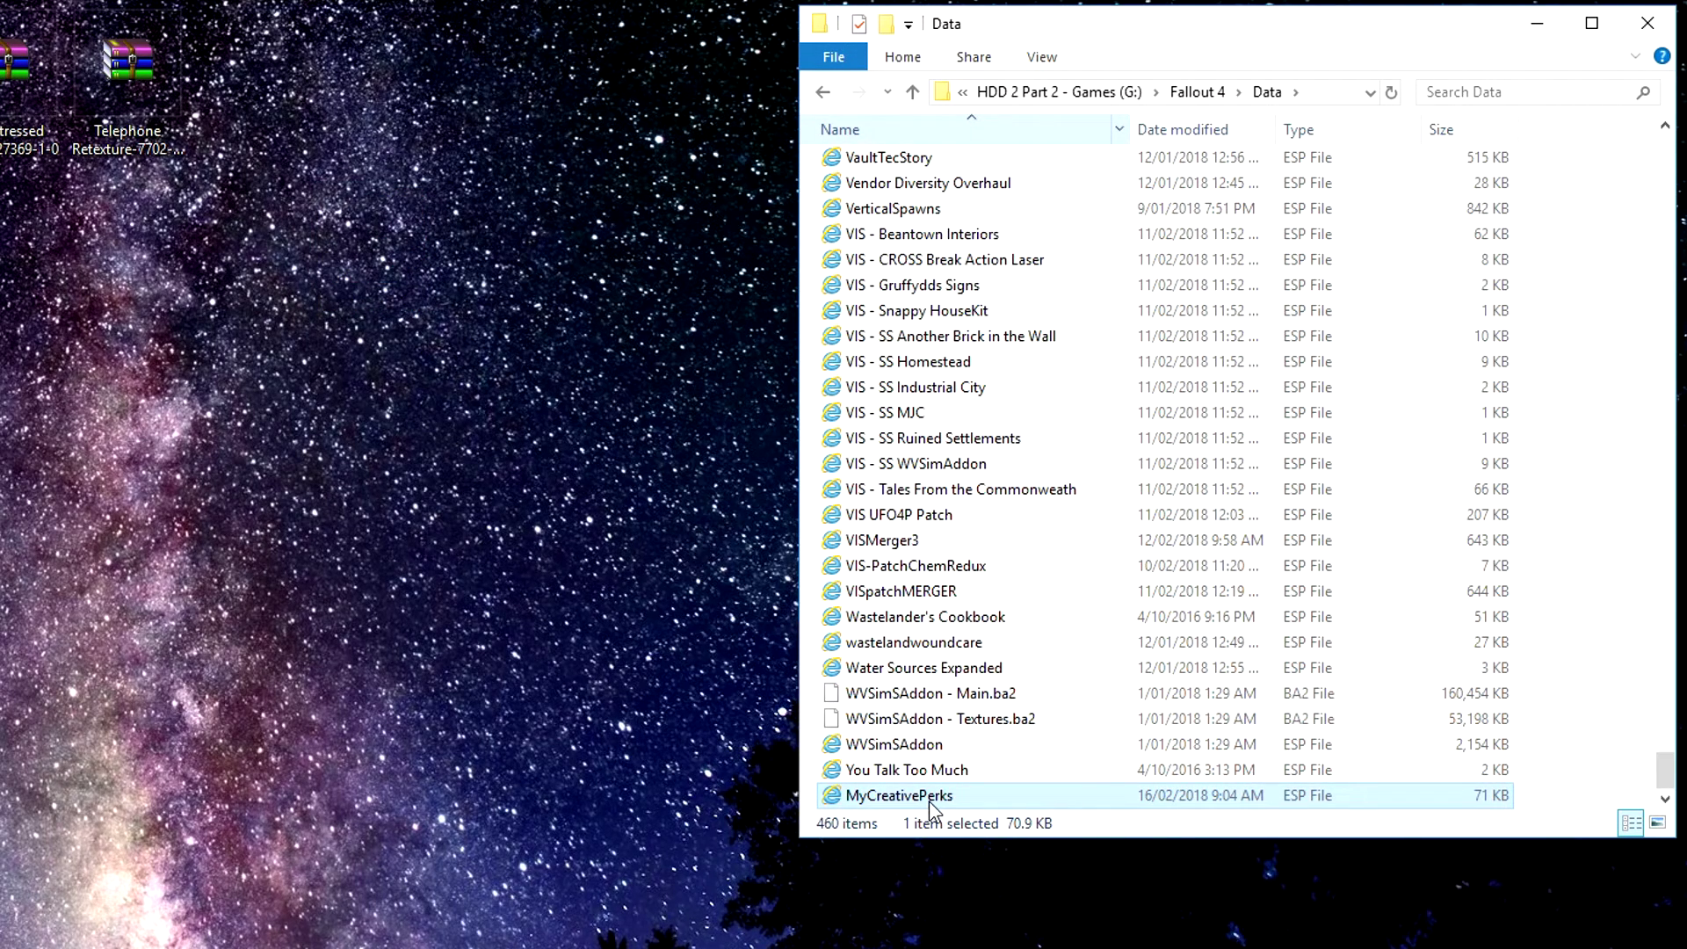
left_click(438, 710)
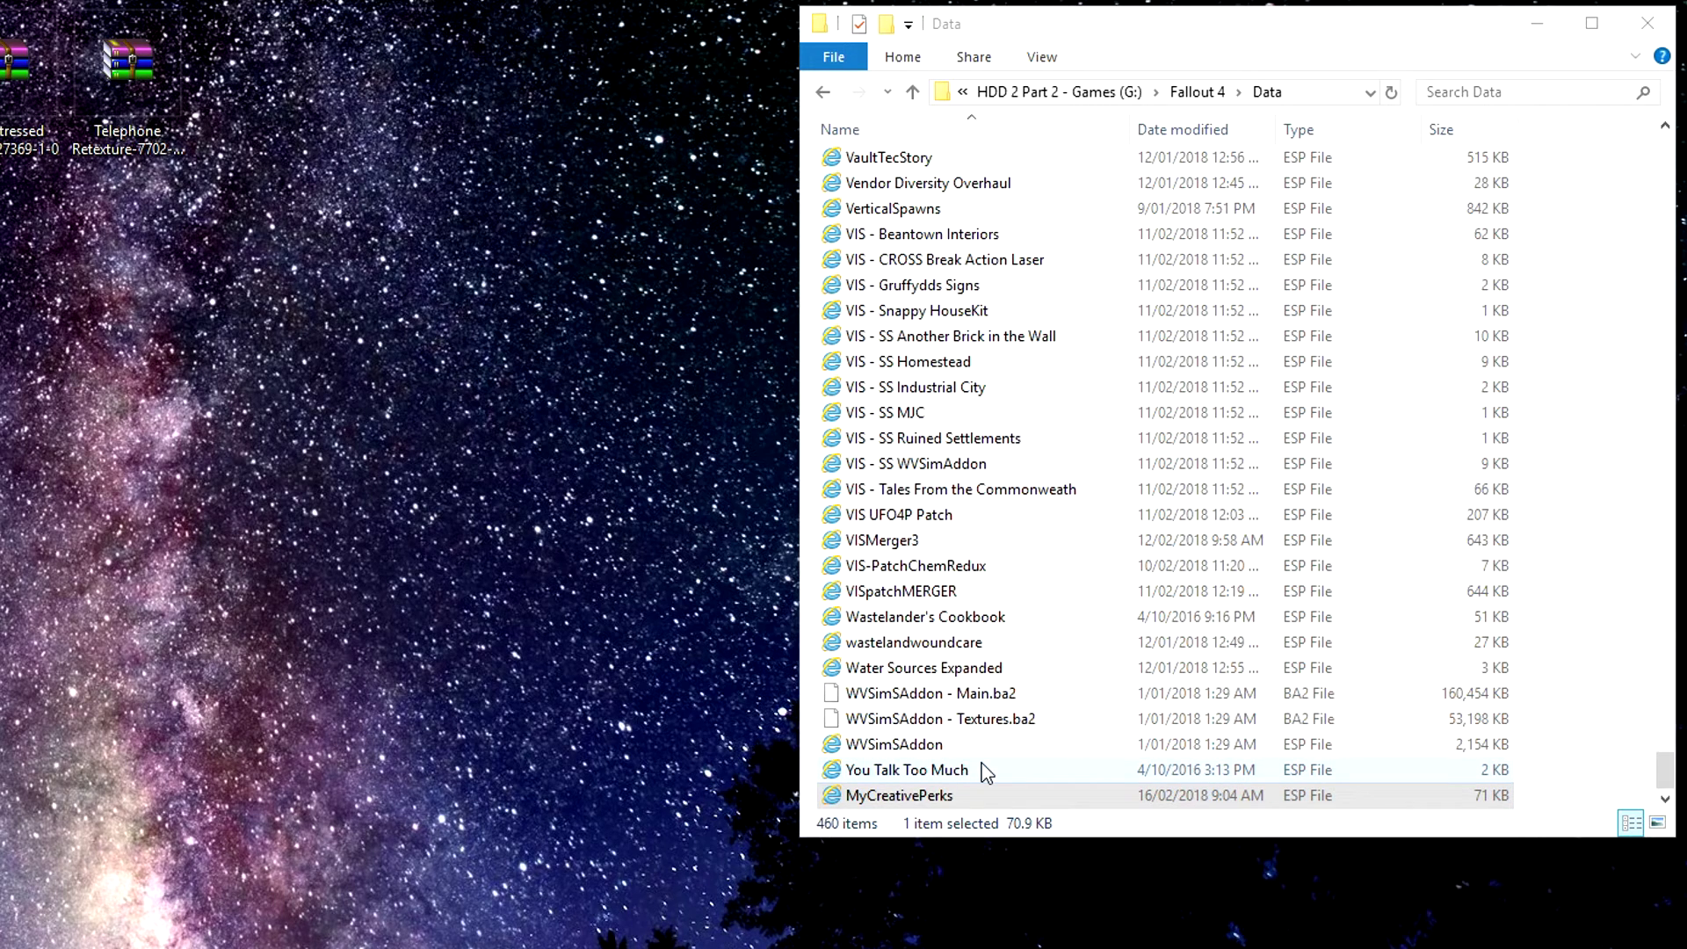
left_click(851, 546)
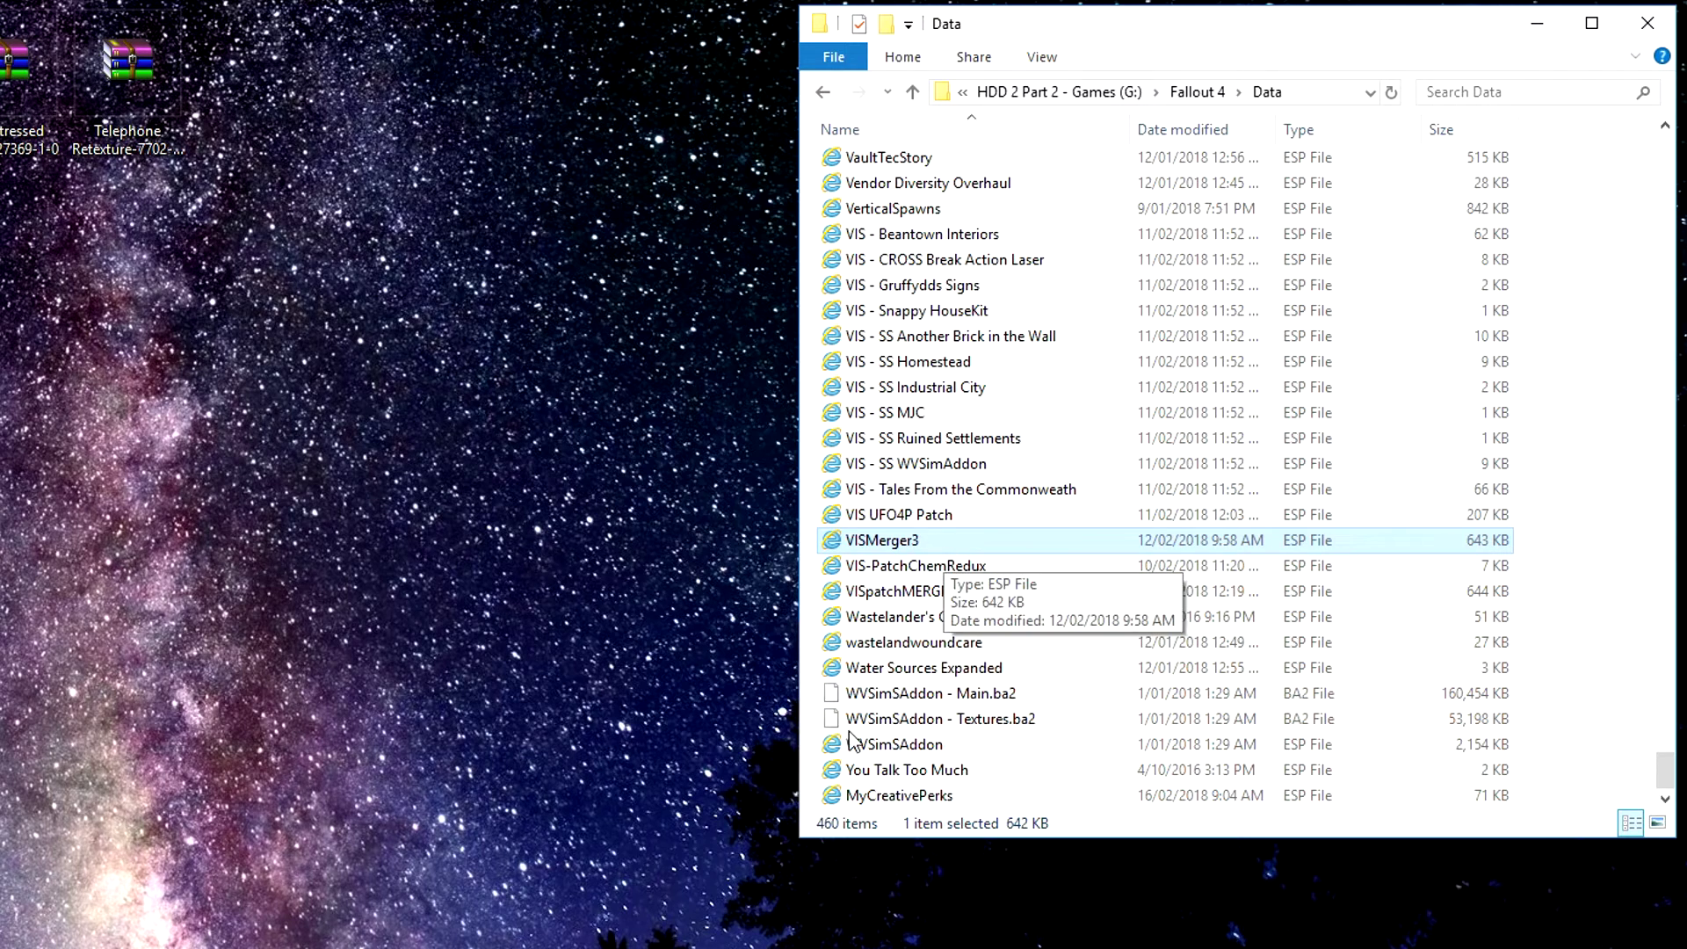
Go back to the Mods folder under Nexus Mod Manager, Fallout 4, and open the MyCreativePerks archive there
left_click(1199, 94)
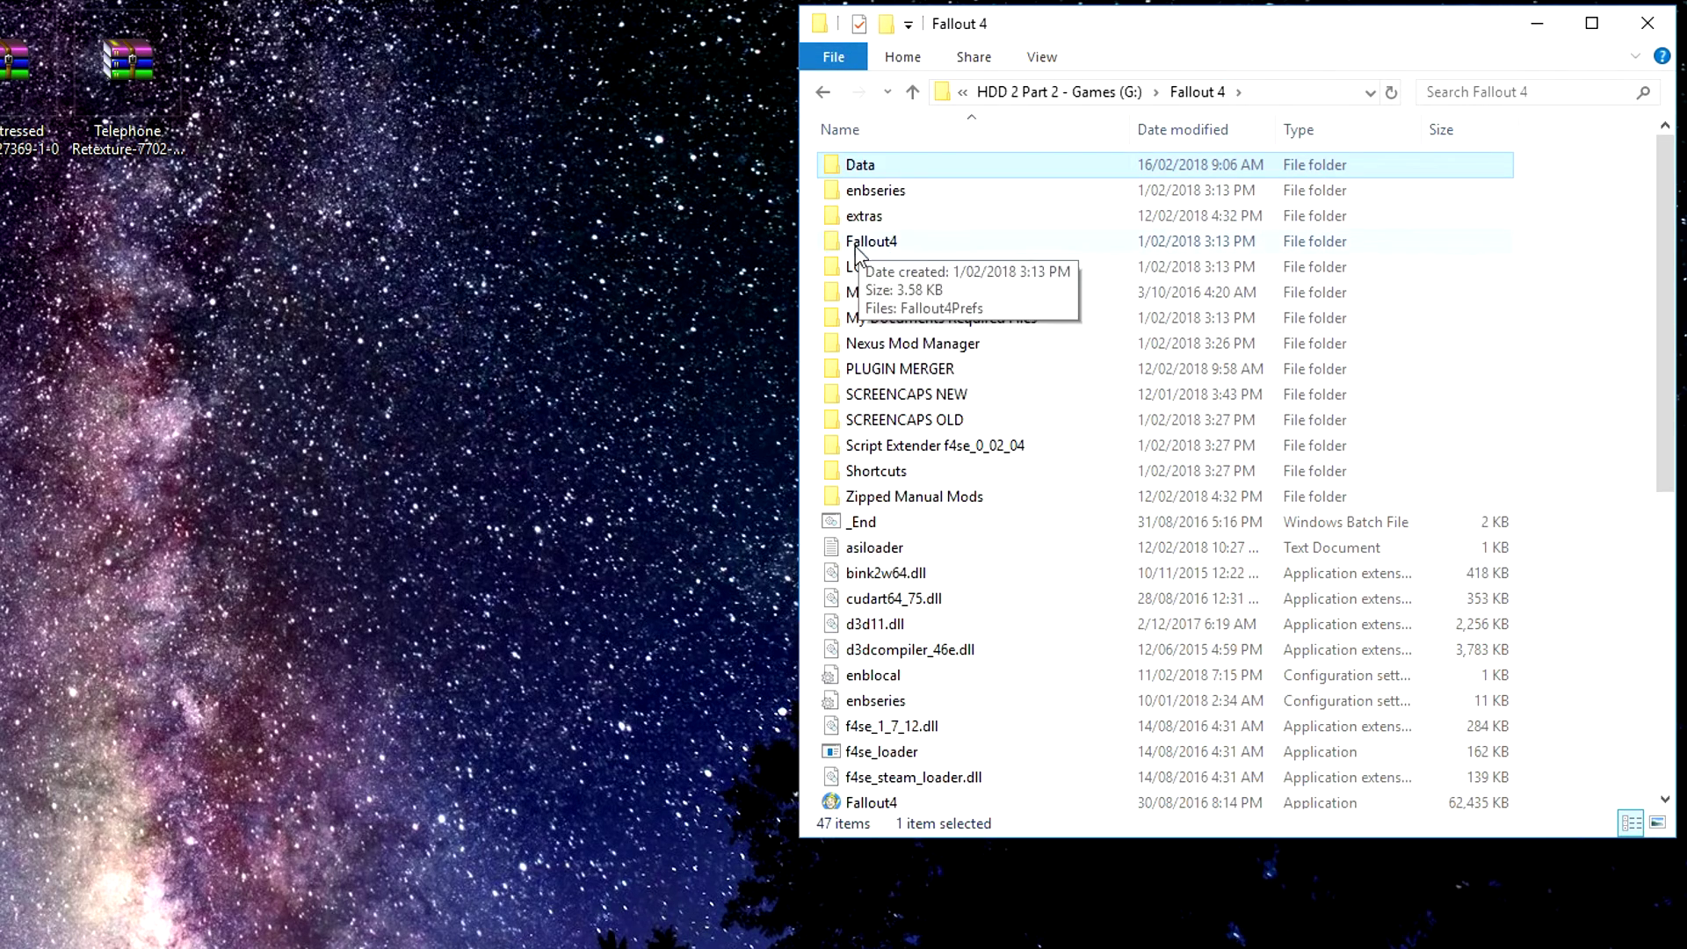
double_click(943, 343)
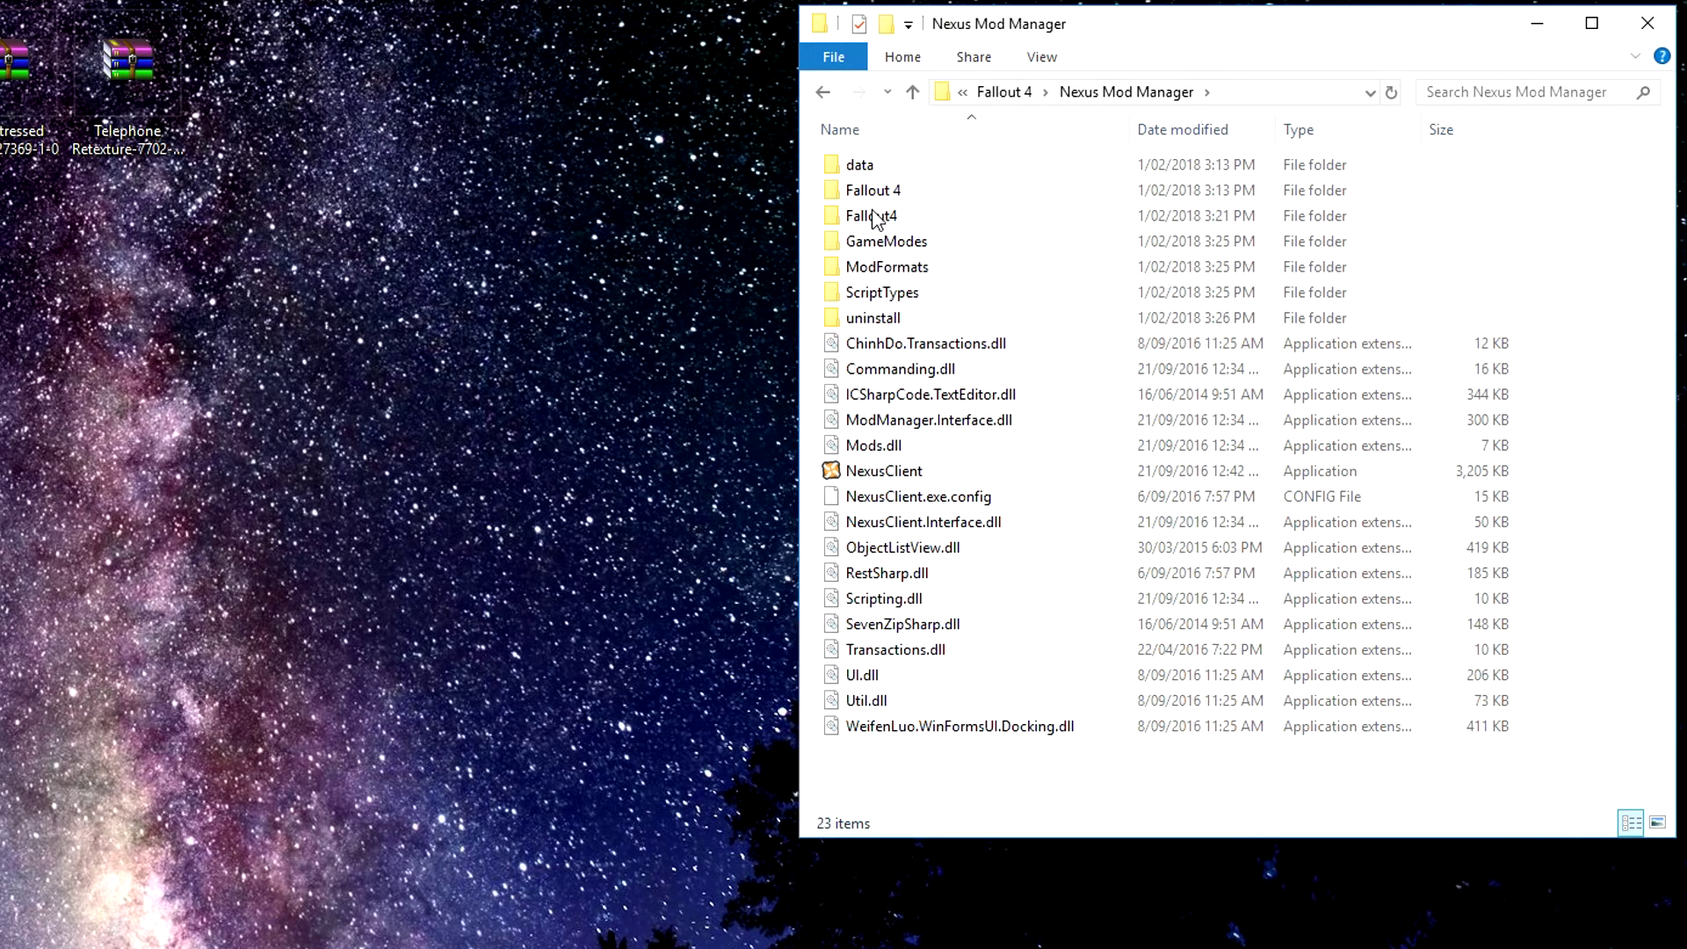
double_click(923, 194)
double_click(874, 195)
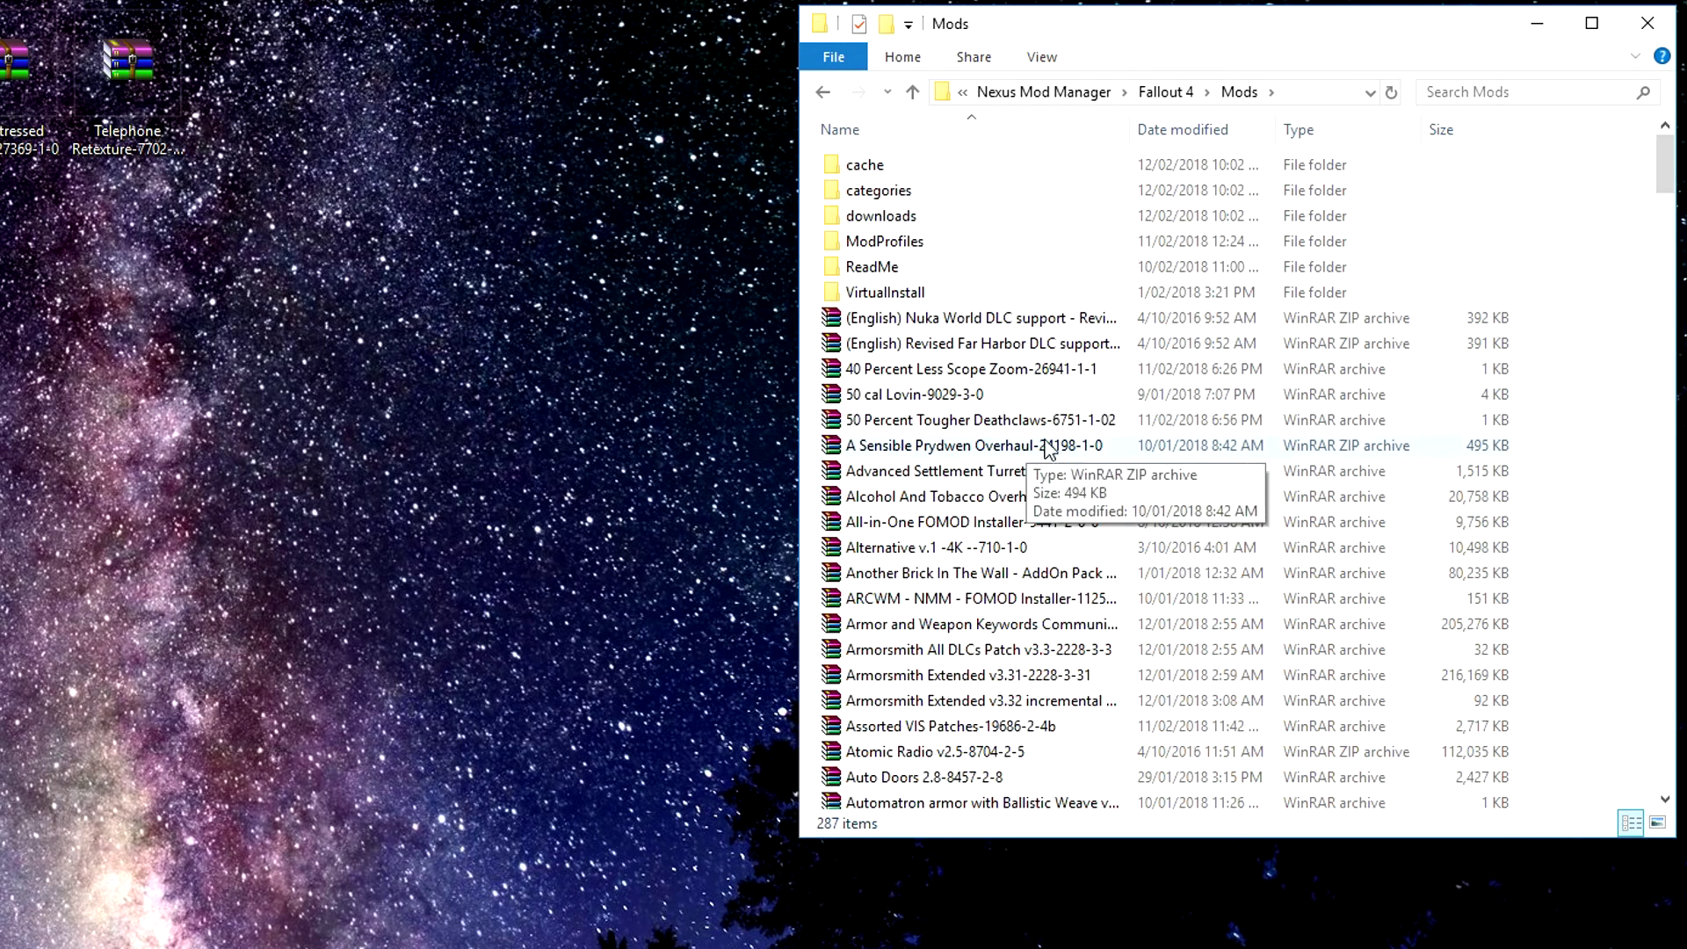
type("my")
double_click(914, 362)
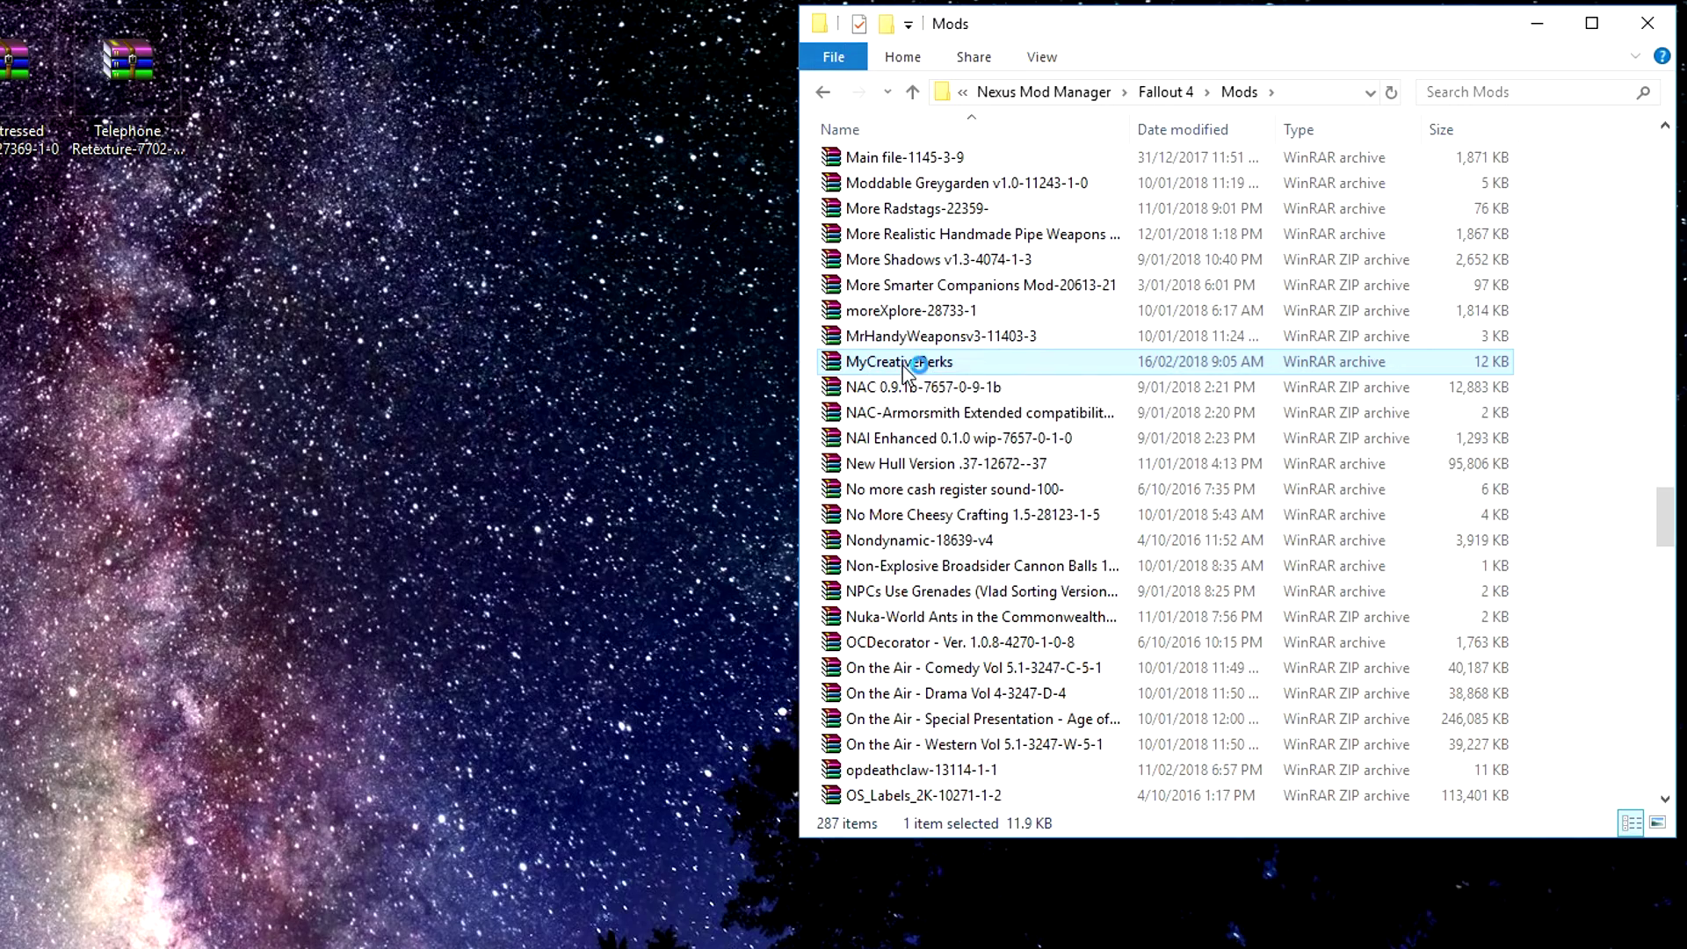
Browse the archive to MyCreativePerks\merge\plugins, examine which plugin files it contains, and close the archive window
left_click_drag(368, 705, 275, 587)
double_click(149, 436)
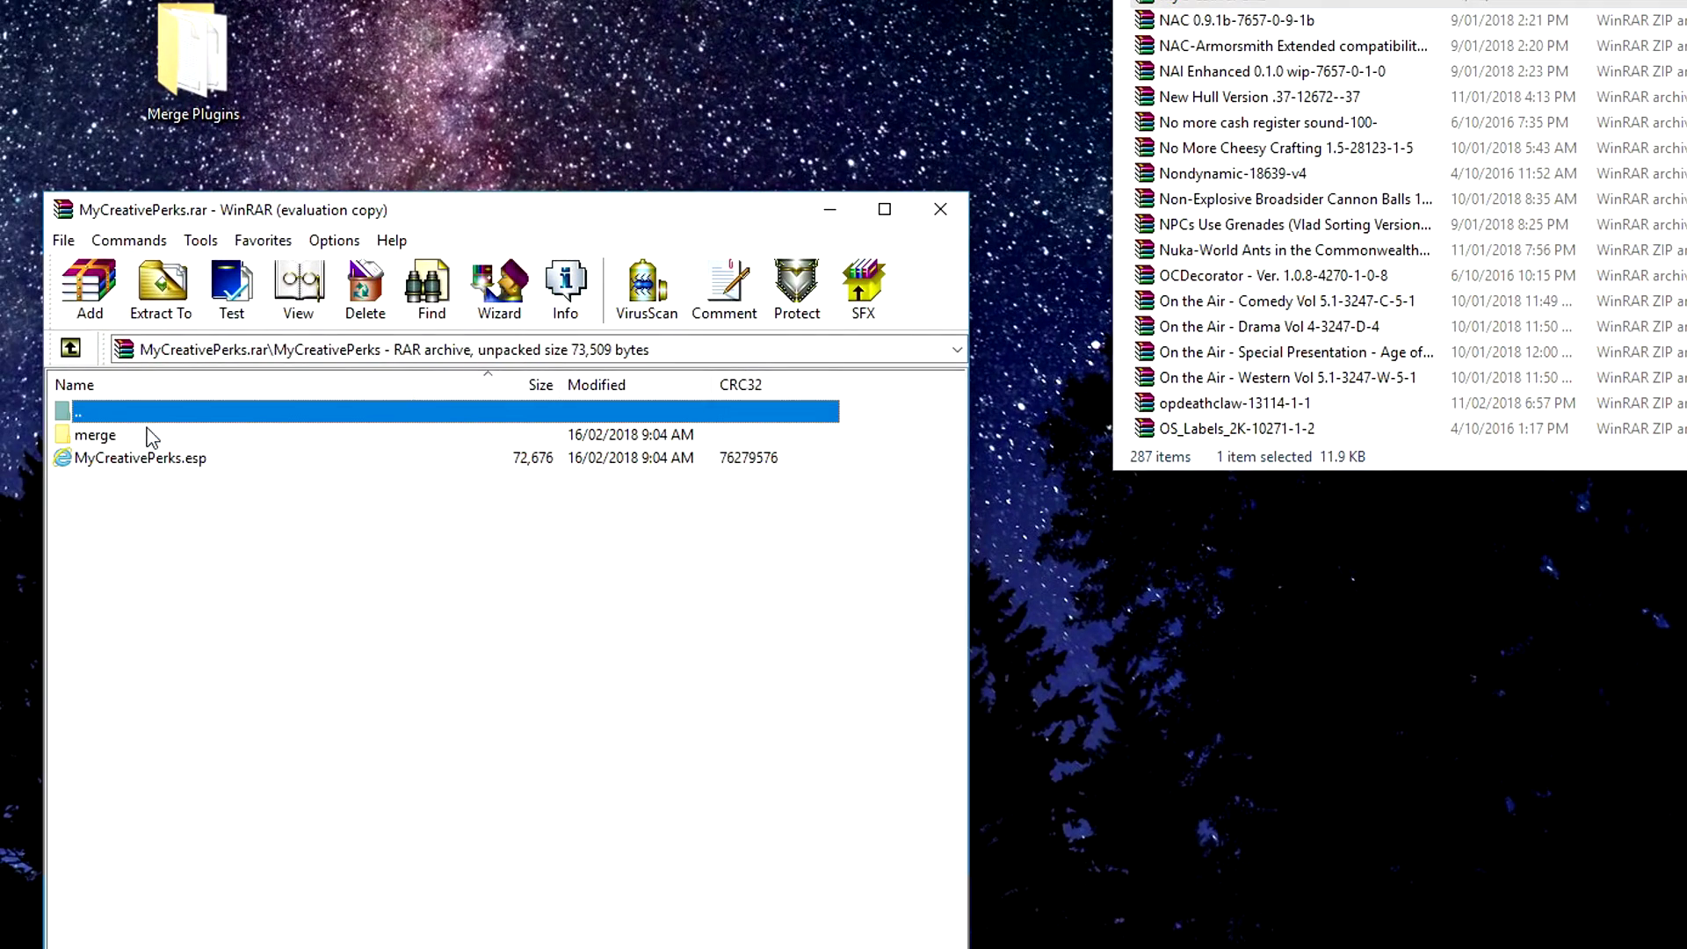
double_click(133, 439)
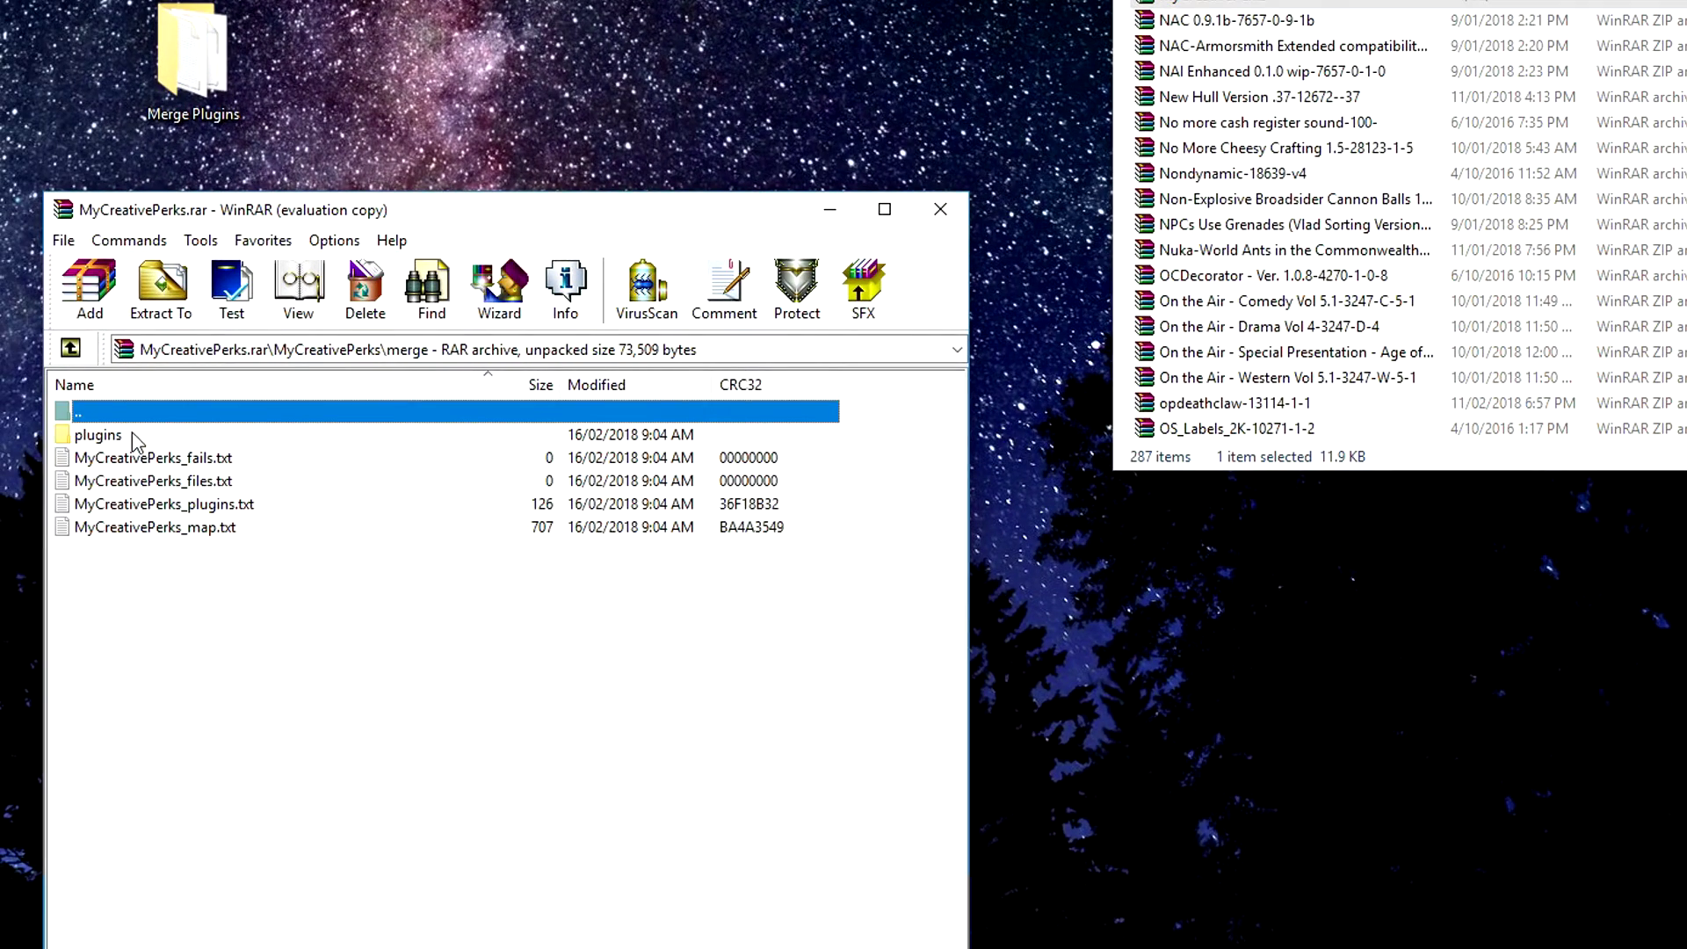
double_click(136, 439)
left_click_drag(189, 567, 290, 435)
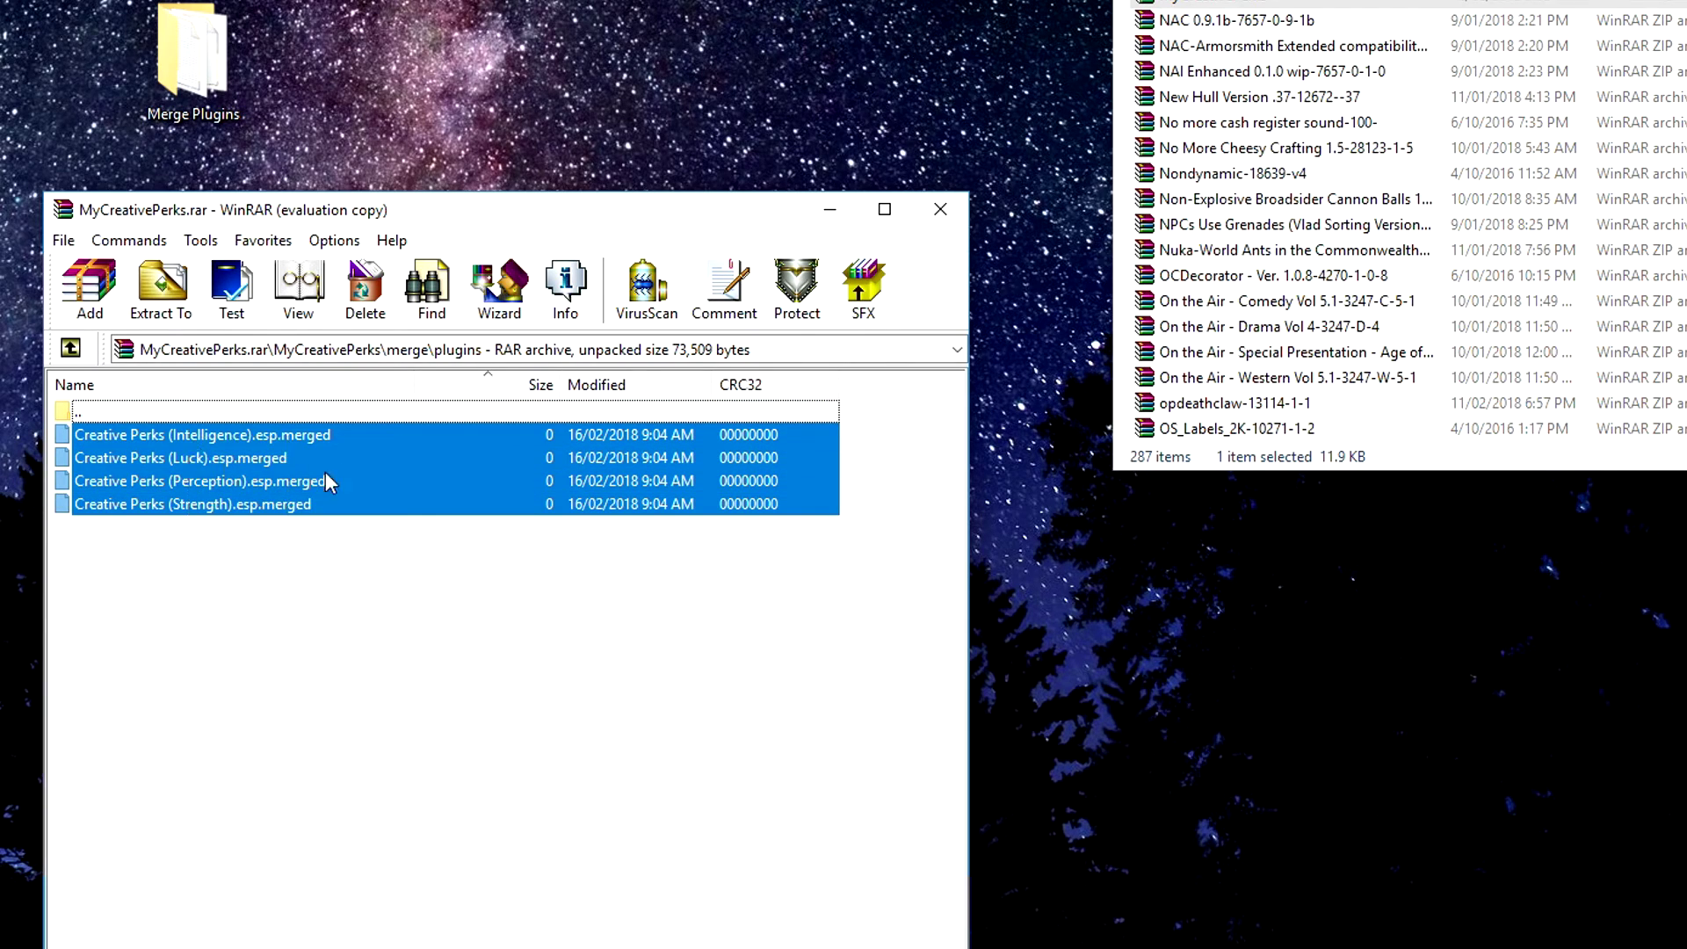
left_click(255, 641)
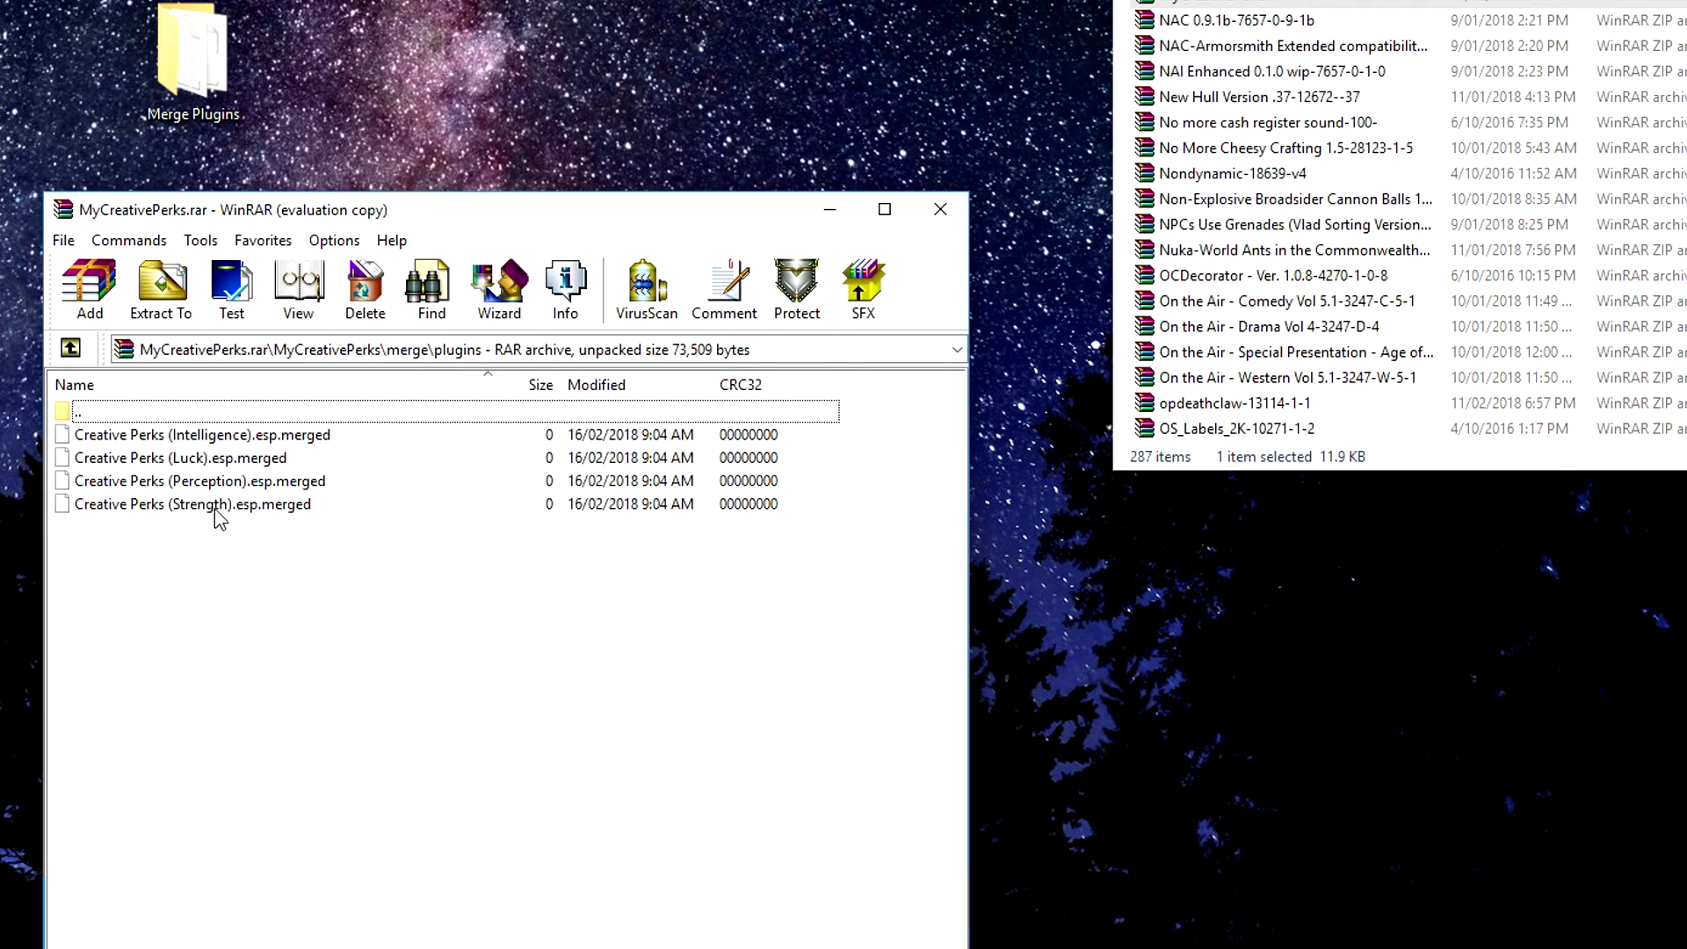
left_click_drag(228, 556, 165, 429)
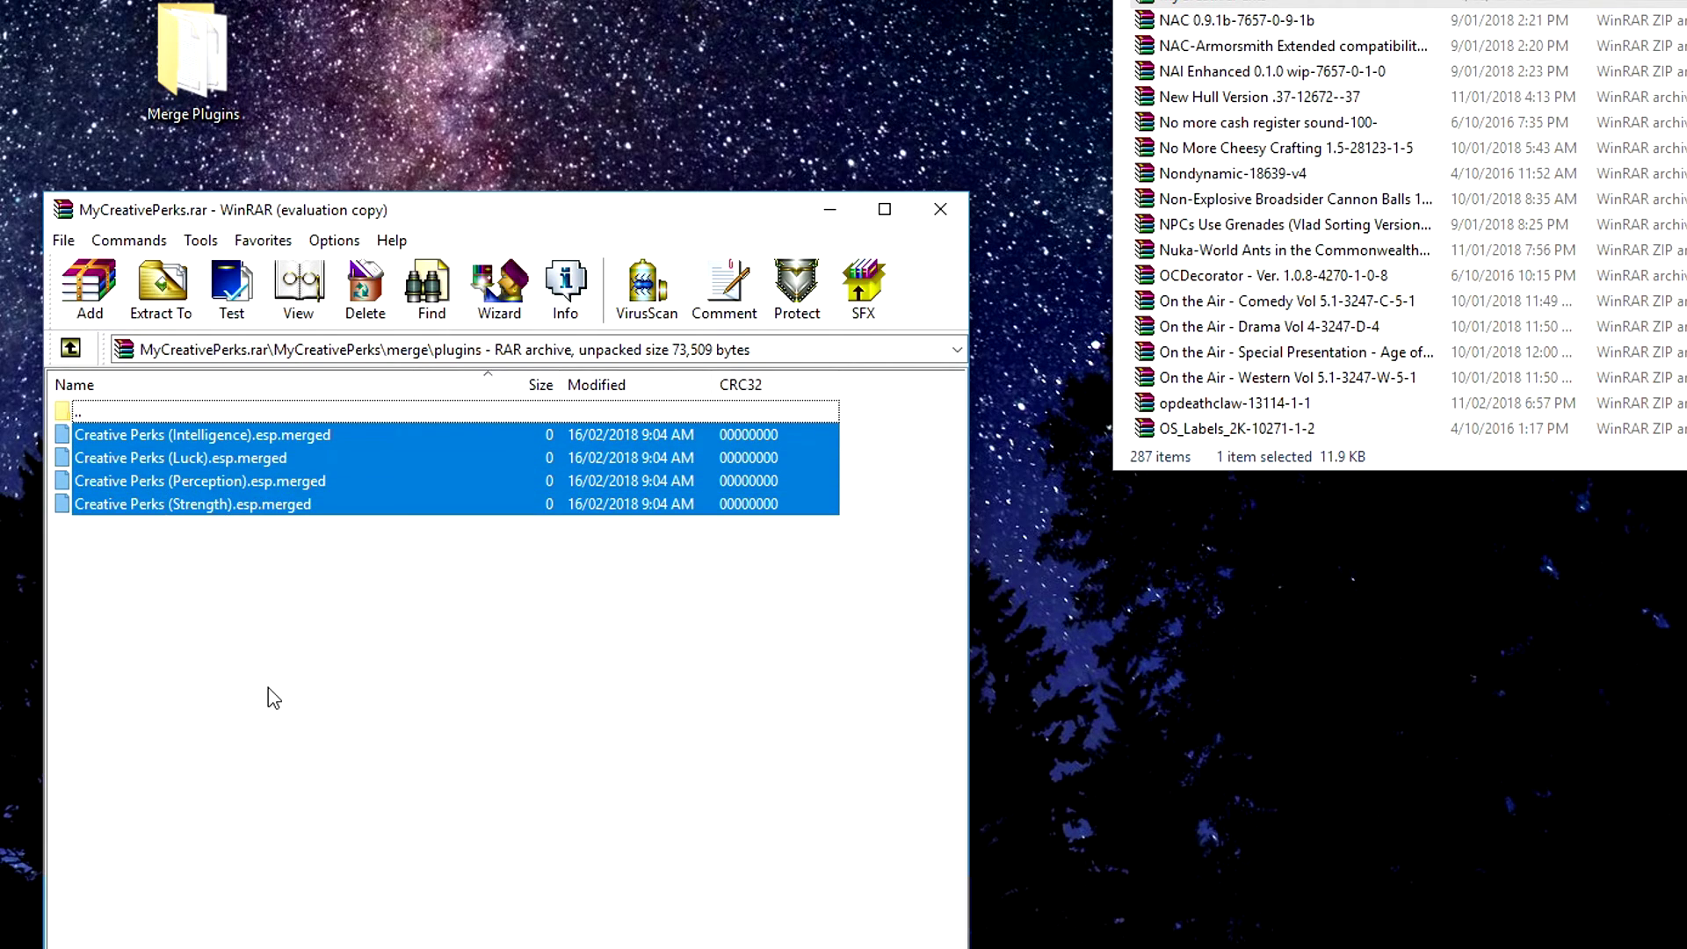
left_click(278, 668)
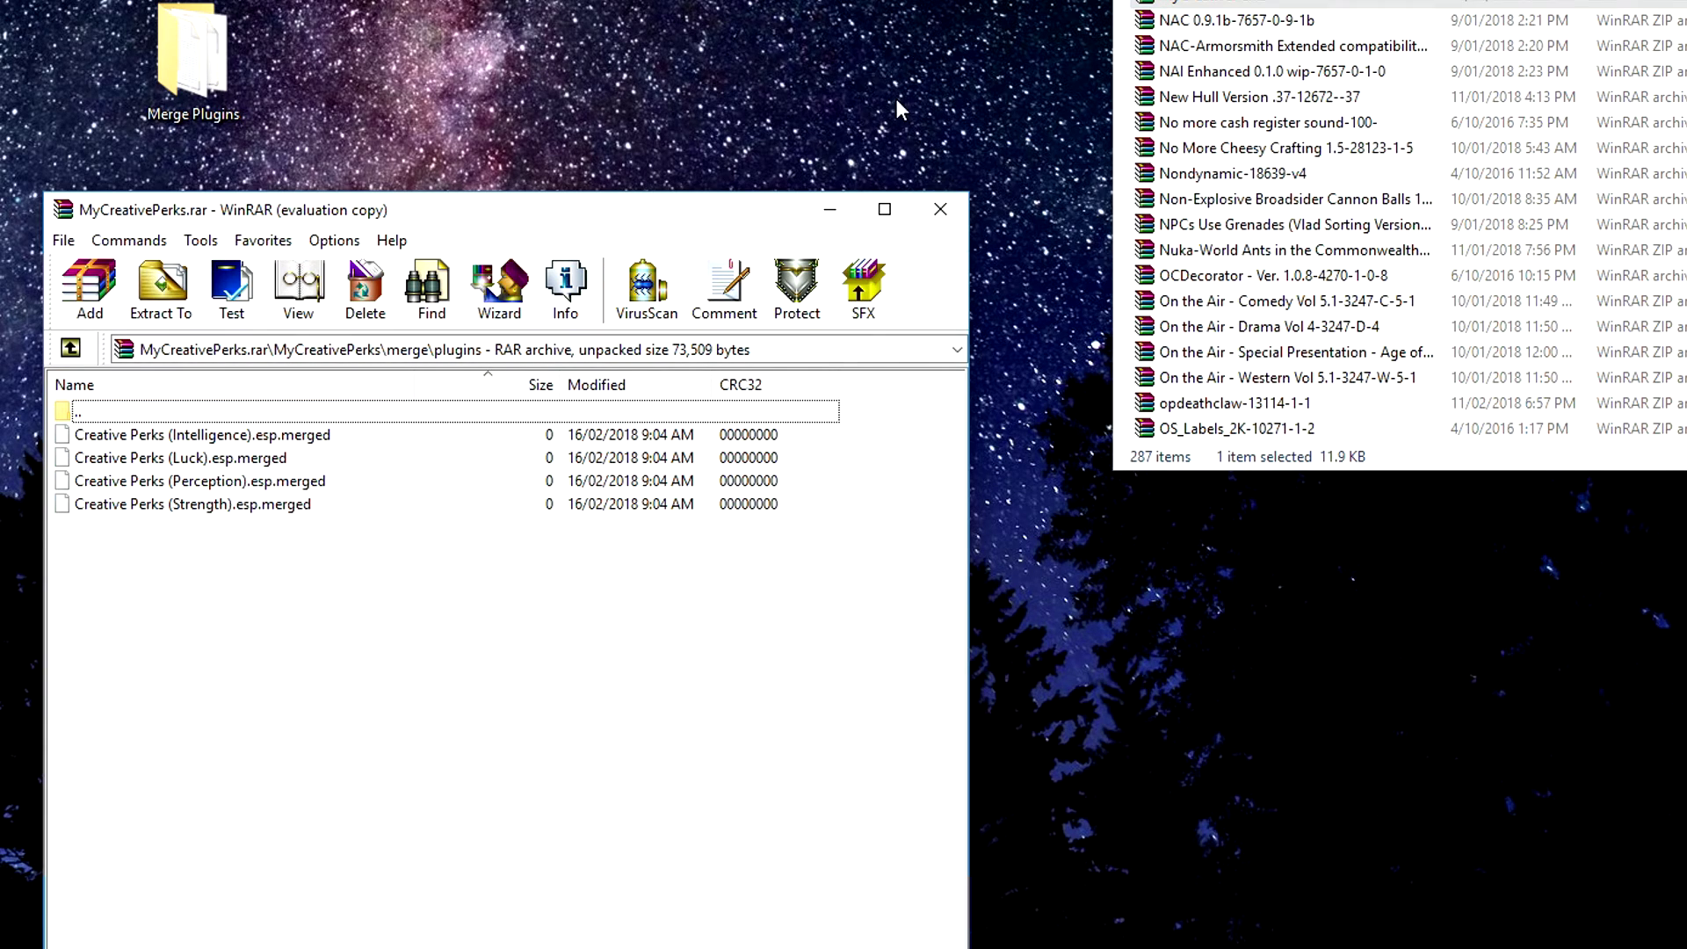
left_click(667, 48)
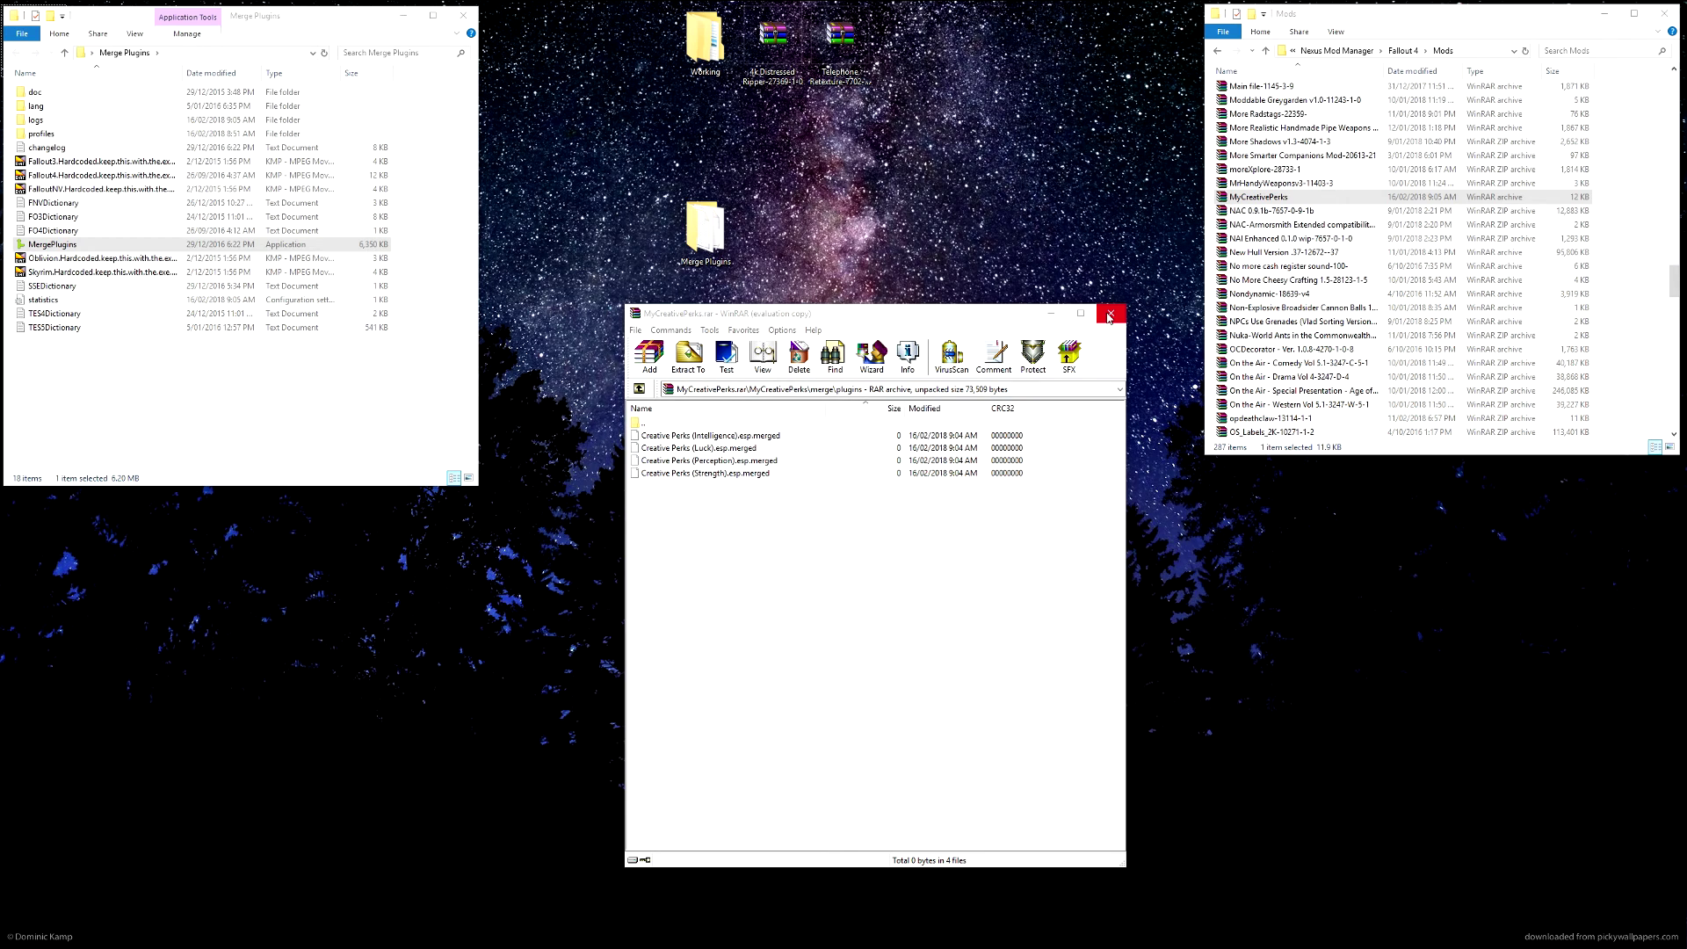
left_click(1109, 314)
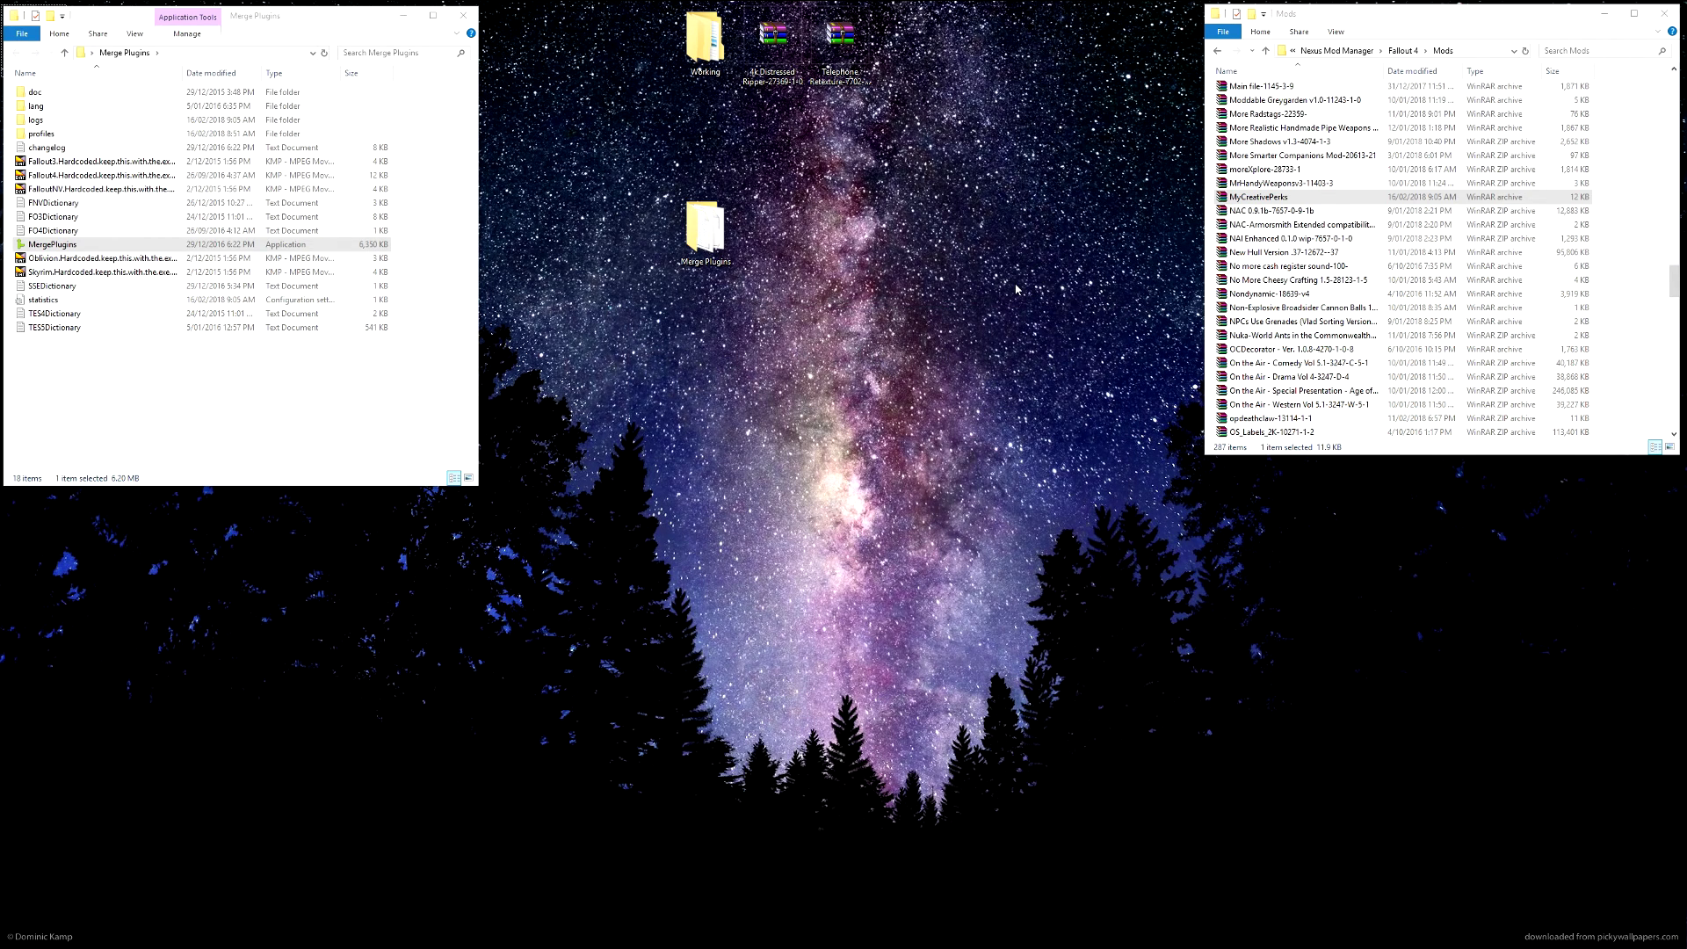